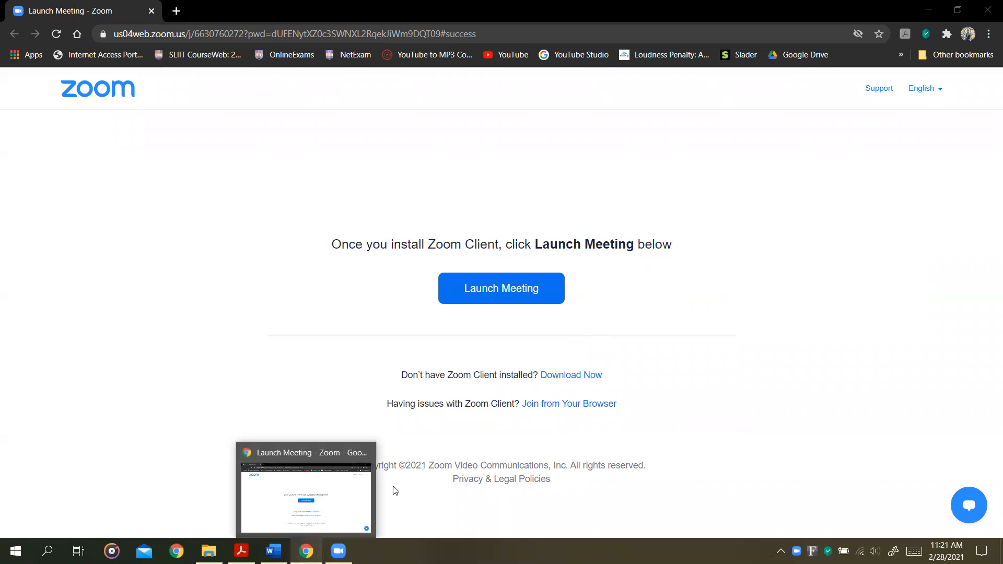
# - Switch to lab 01 pre lab.pdf in Adobe Acrobat Reader and read the Part I tasks and the Figure 1 circuit
pyautogui.hotkey('alt', 'Tab')
pyautogui.scroll(15, 368, 344)
pyautogui.scroll(3, 368, 344)
pyautogui.scroll(-6, 369, 343)
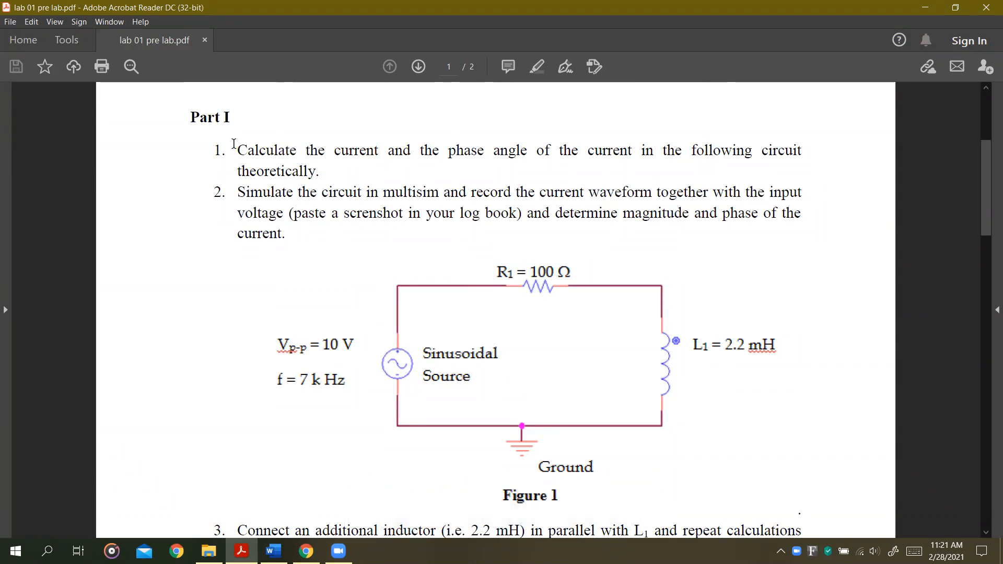
pyautogui.scroll(-3, 232, 161)
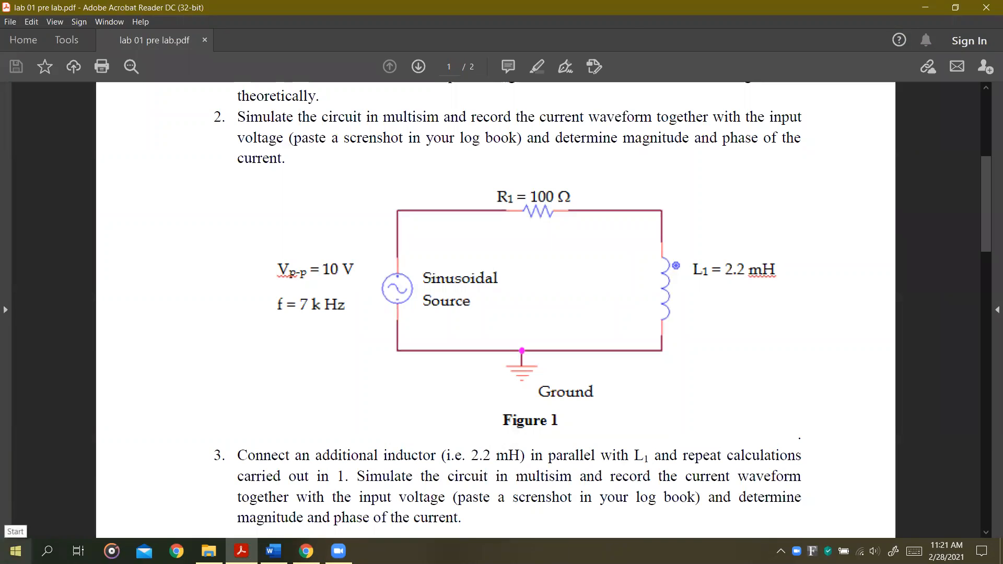
# - Launch NI Multisim 14.2 and continue with the evaluation licence
pyautogui.click(16, 550)
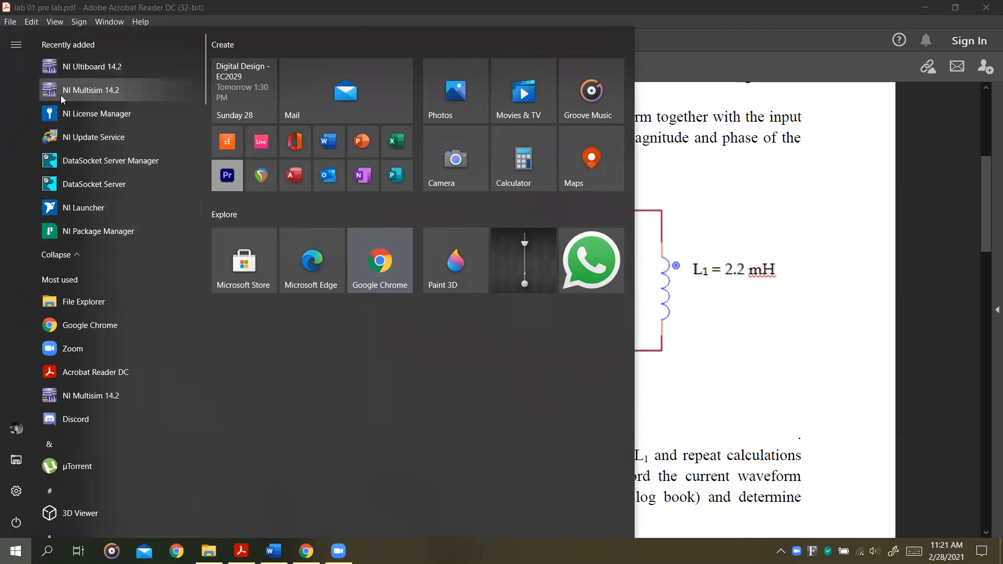
pyautogui.click(134, 92)
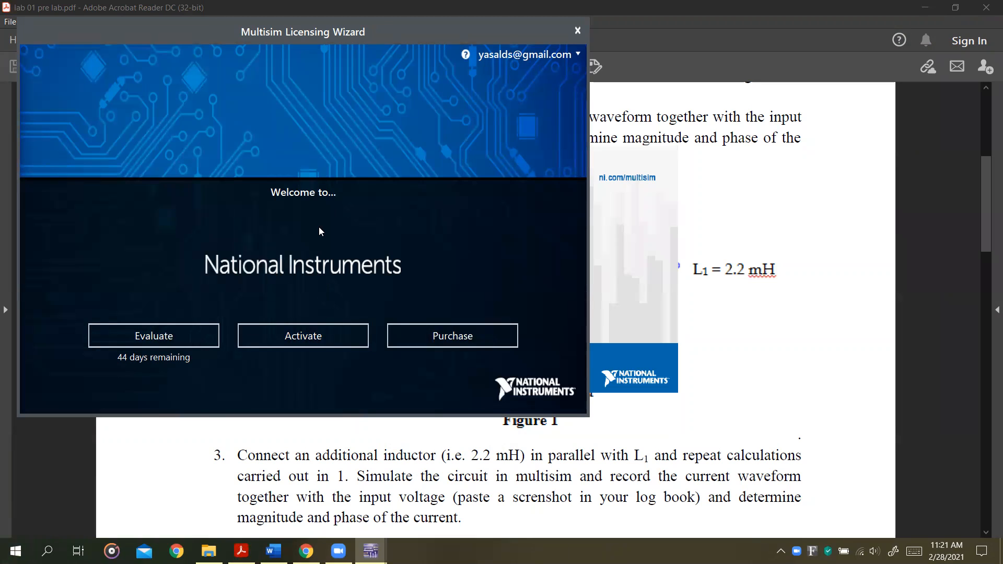
pyautogui.click(162, 340)
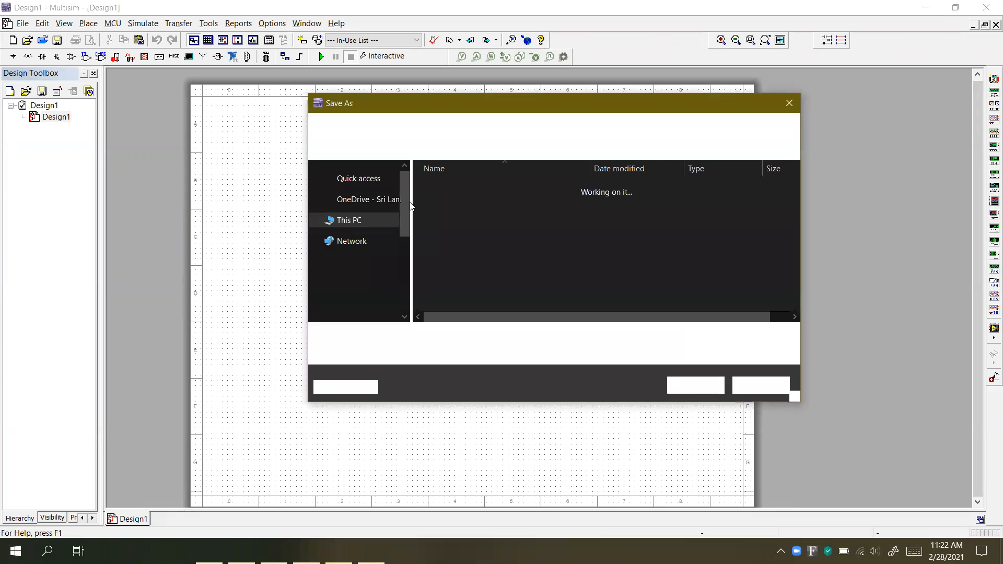
# - Save the new design as Sample in the Circuit Design Suite 14.2 folder
pyautogui.click(473, 129)
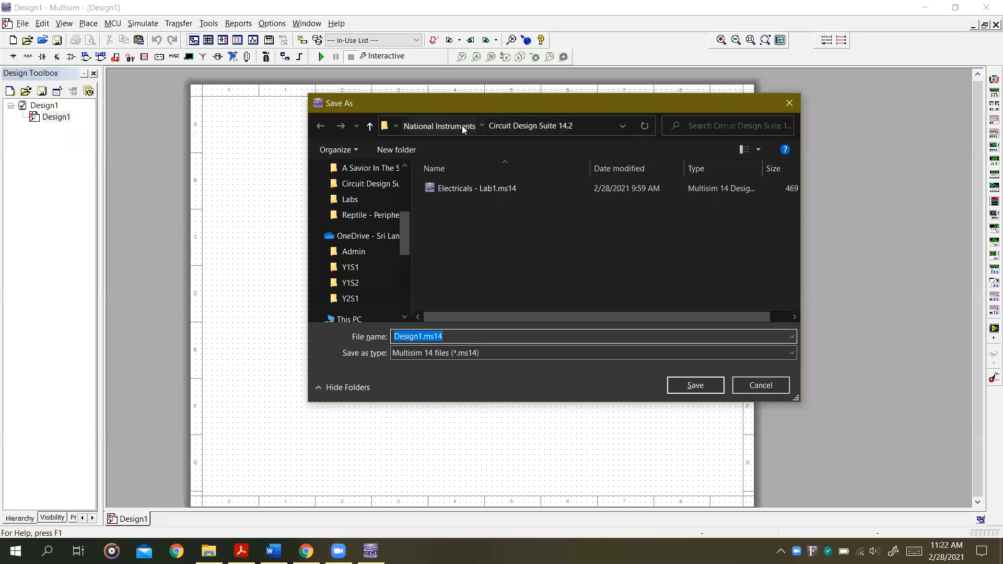
pyautogui.doubleClick(475, 187)
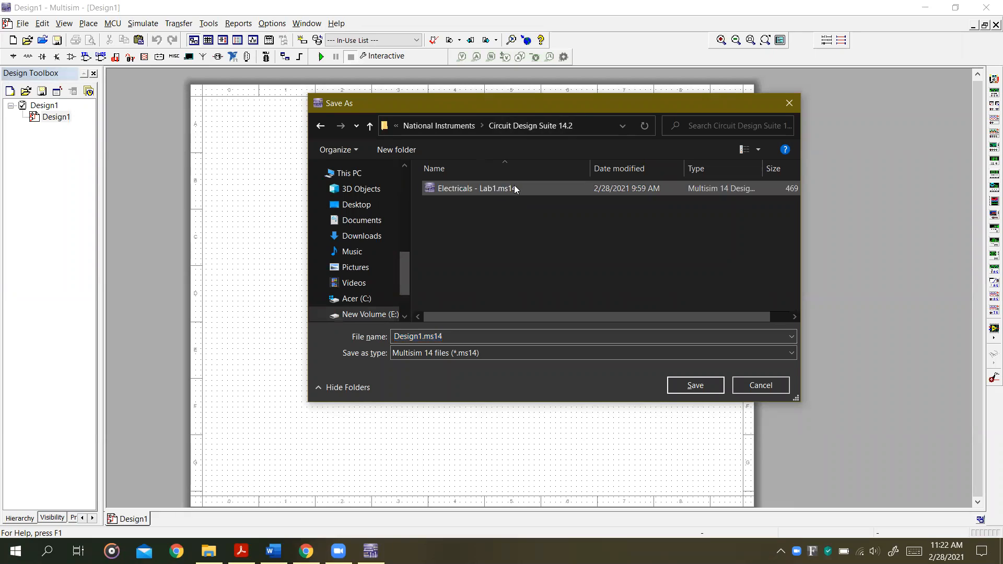
pyautogui.click(514, 186)
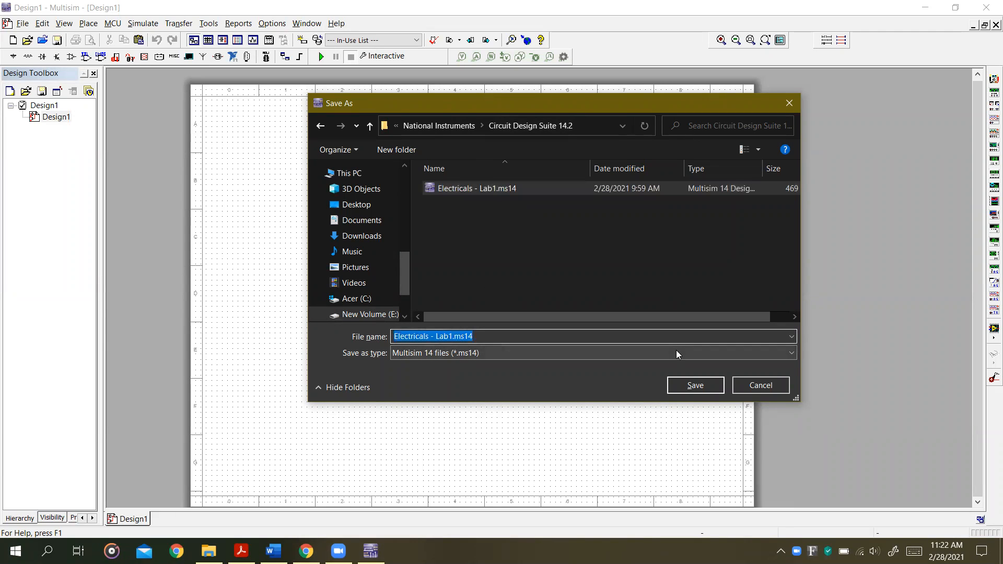
pyautogui.write('Sample')
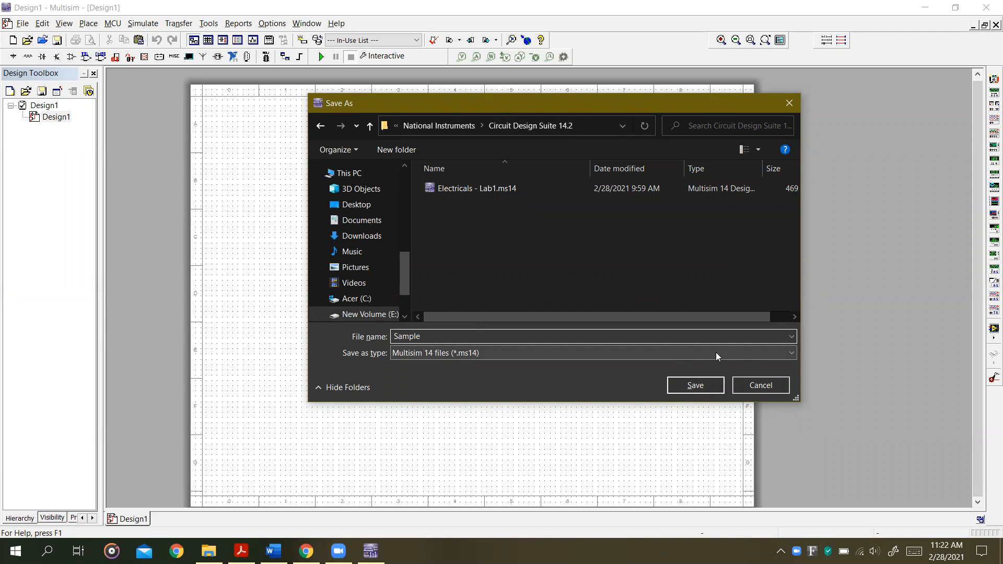
pyautogui.click(695, 386)
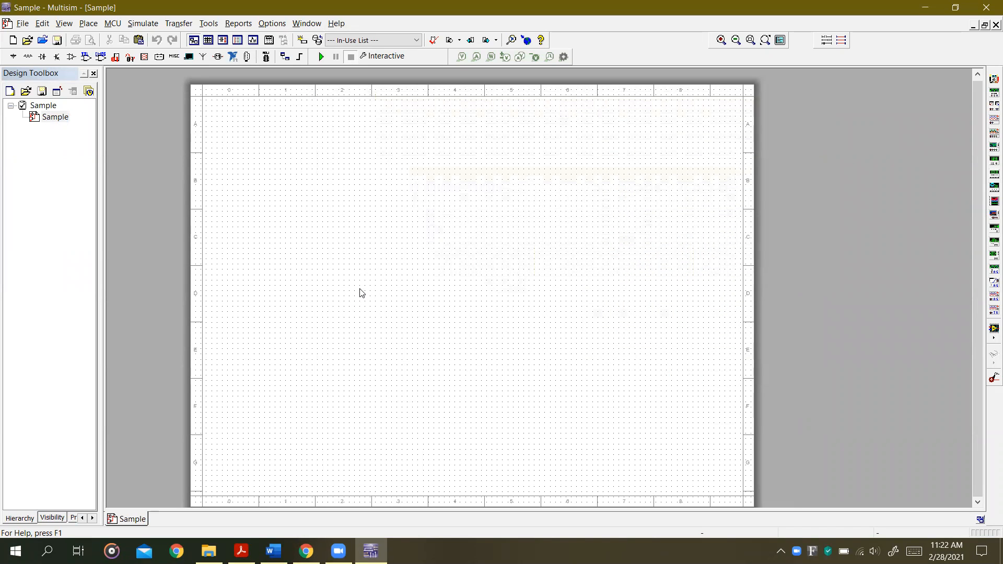
# - Check the Figure 1 circuit in the Acrobat Reader lab sheet and return to Multisim
pyautogui.hotkey('alt', 'Tab')
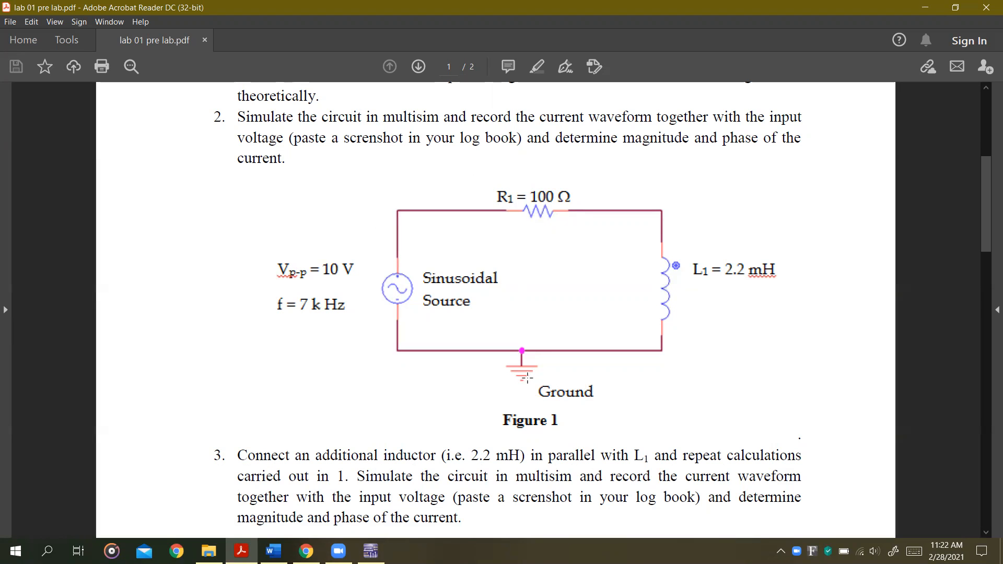
pyautogui.hotkey('alt', 'Tab')
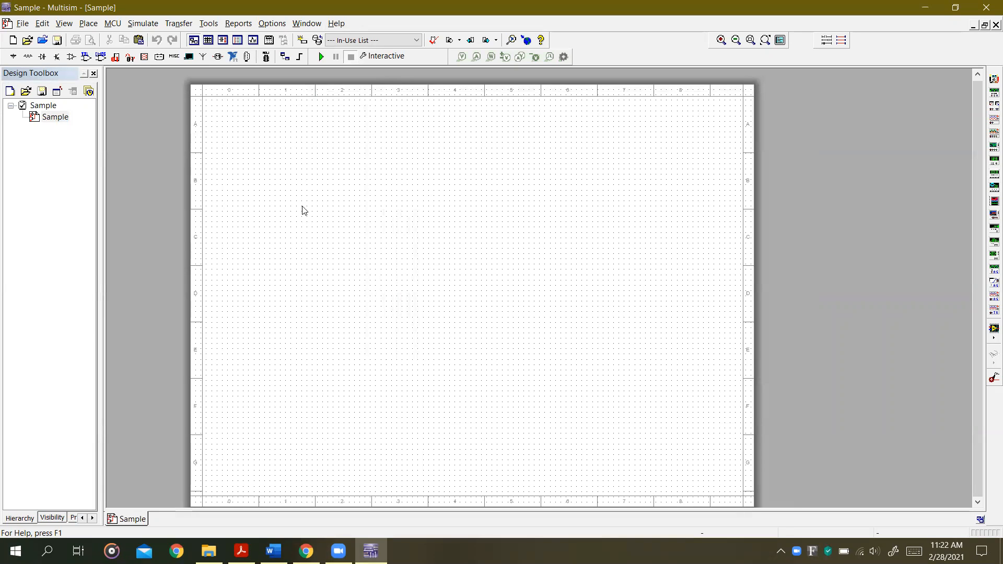
# - Search the Master Database for "ac" components across all groups and families, and close the component selection
pyautogui.click(178, 23)
pyautogui.click(88, 24)
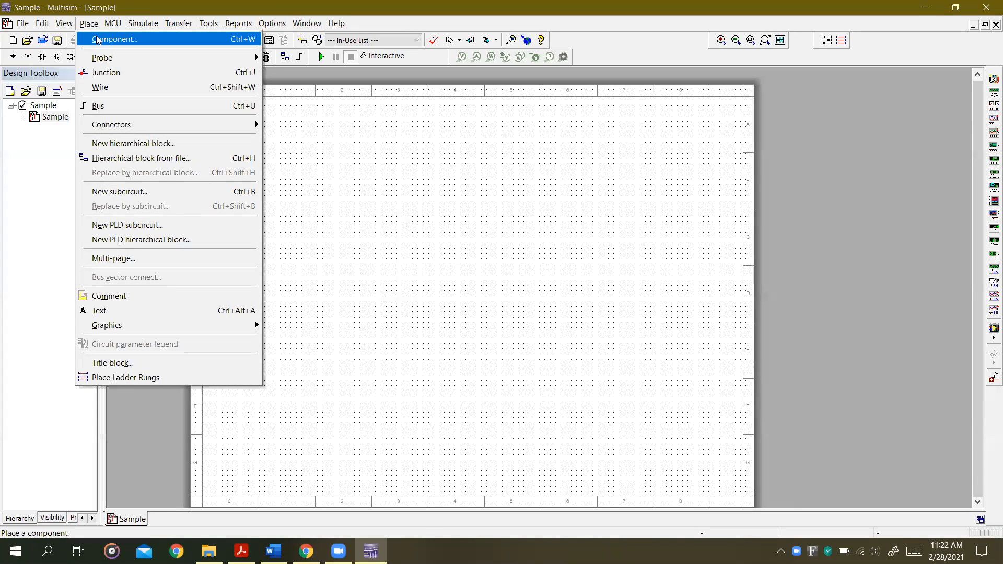
pyautogui.click(424, 215)
pyautogui.hotkey('ctrl', 'w')
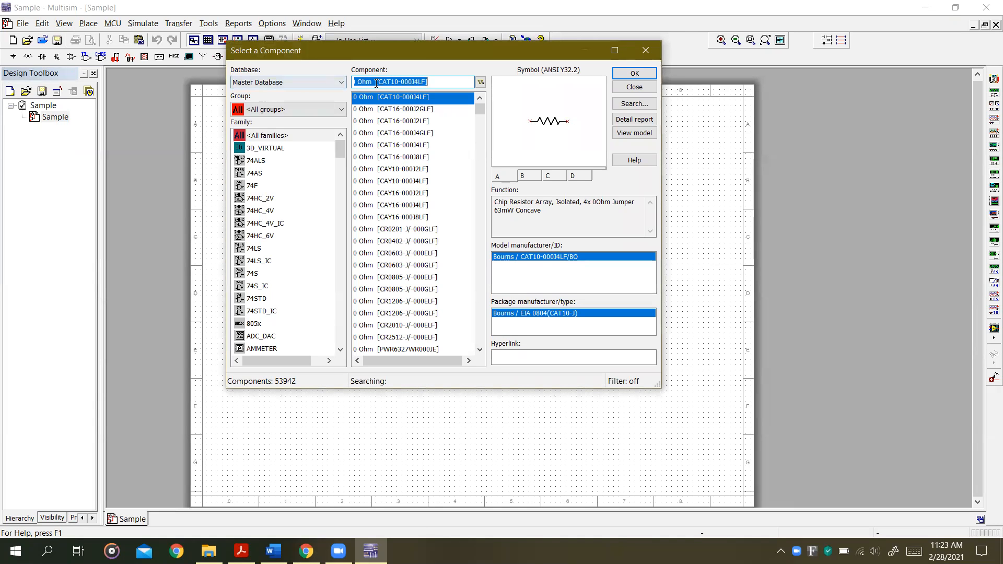
pyautogui.click(264, 136)
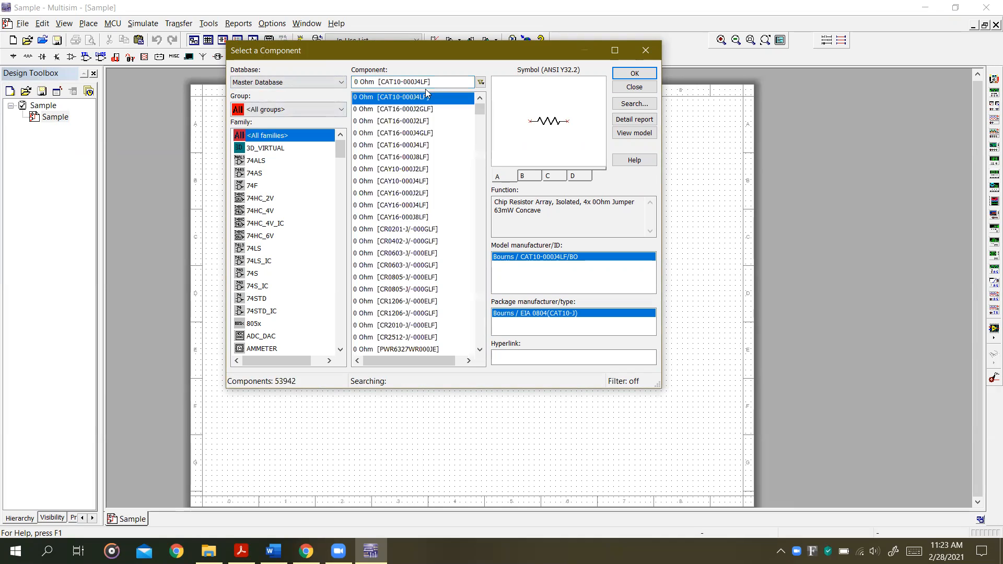
pyautogui.click(442, 81)
pyautogui.press('BackSpace')
pyautogui.press('BackSpace')
pyautogui.press('BackSpace')
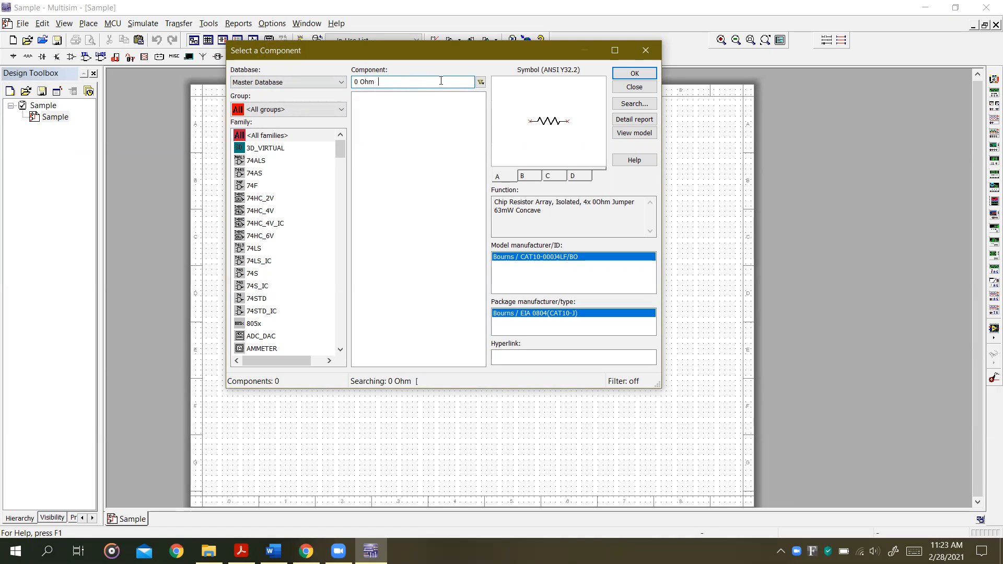
pyautogui.press('BackSpace')
pyautogui.press('BackSpace')
pyautogui.press('BackSpace')
pyautogui.write('ac')
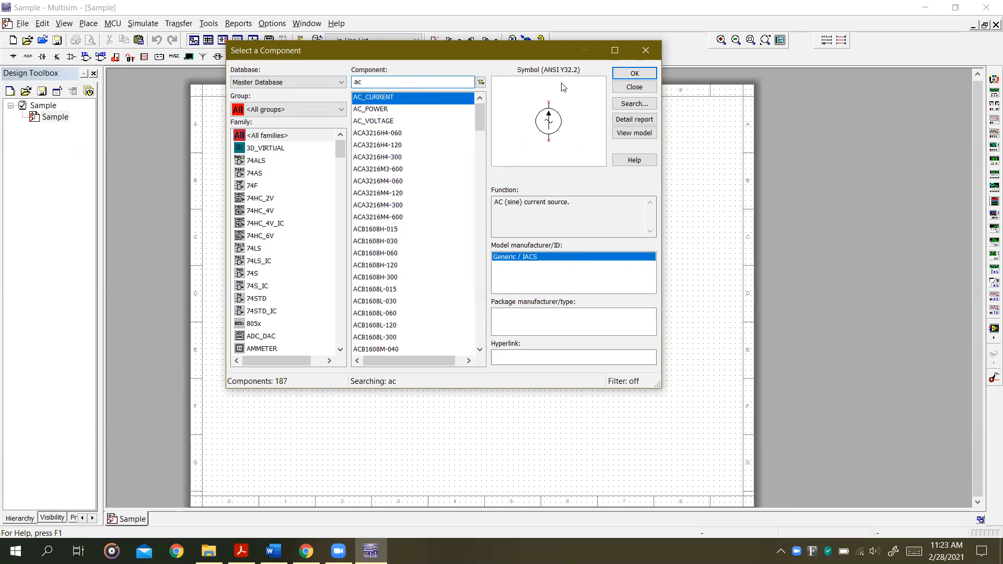
pyautogui.click(646, 52)
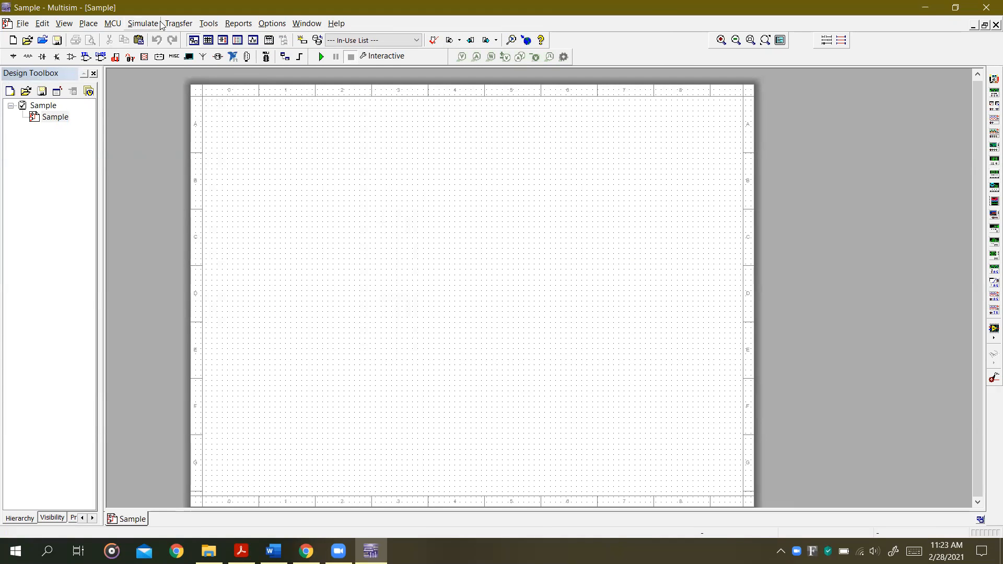
# - Place an AC_VOLTAGE source on the schematic, near the centre-left of the sheet
pyautogui.click(90, 24)
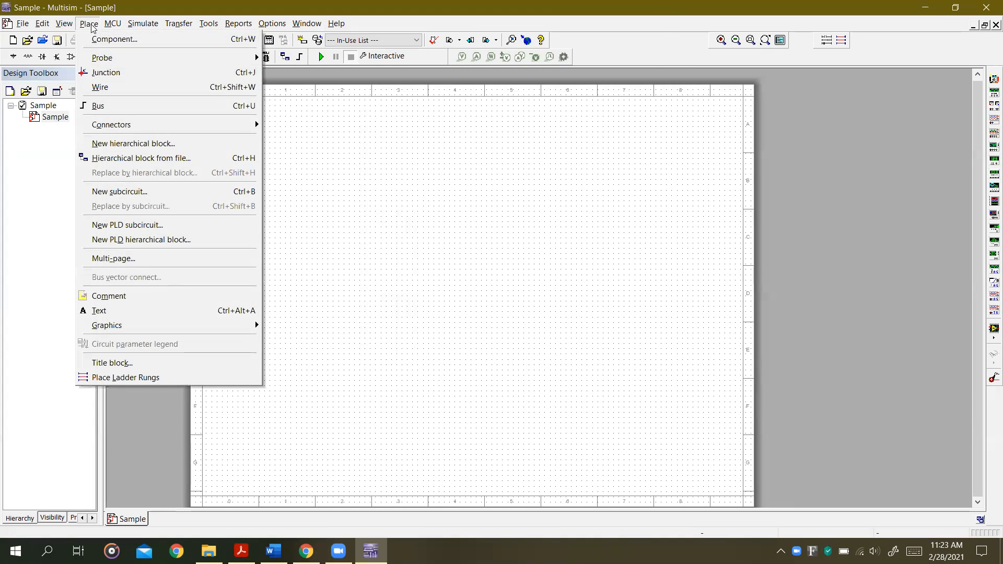
pyautogui.click(180, 43)
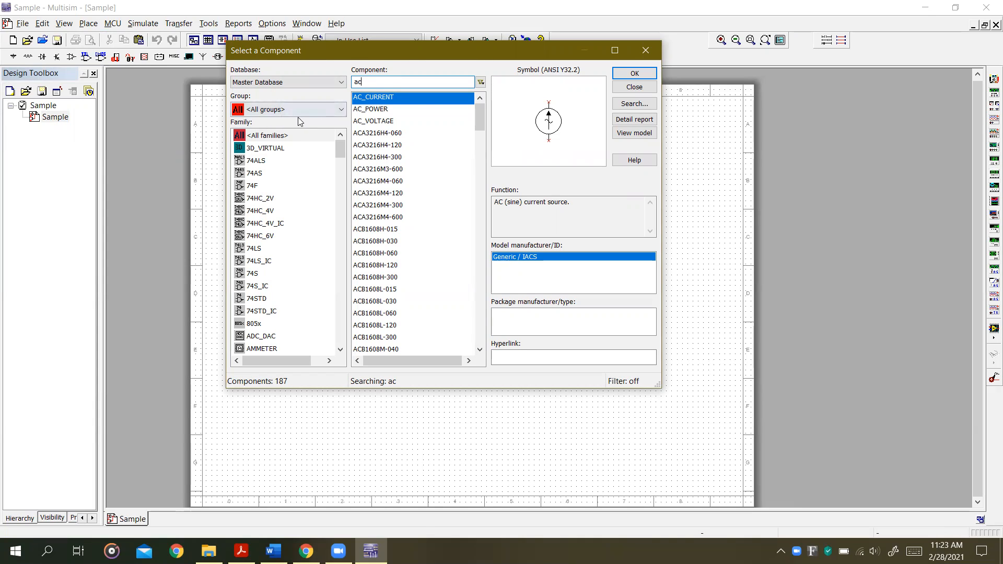
pyautogui.click(385, 108)
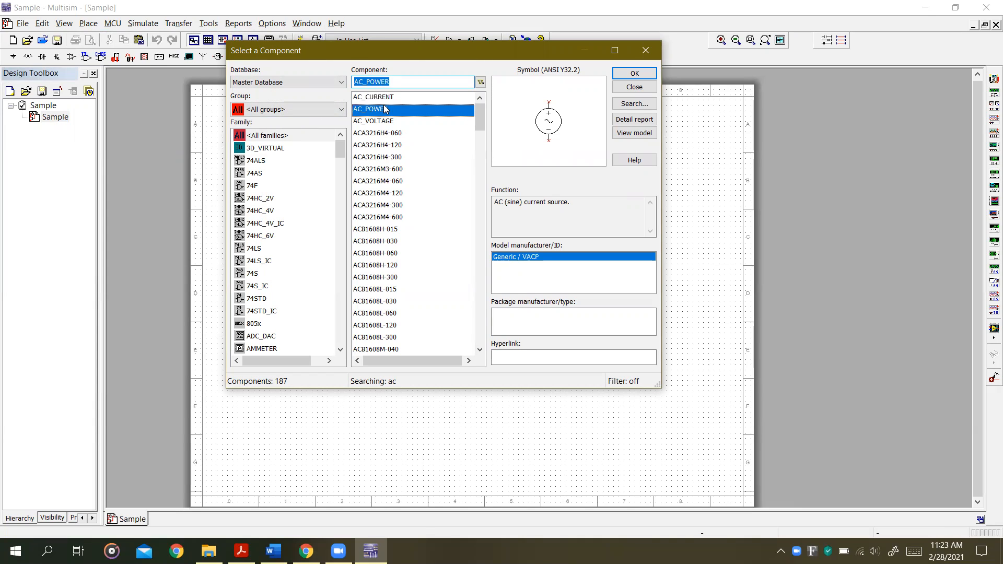
pyautogui.click(384, 121)
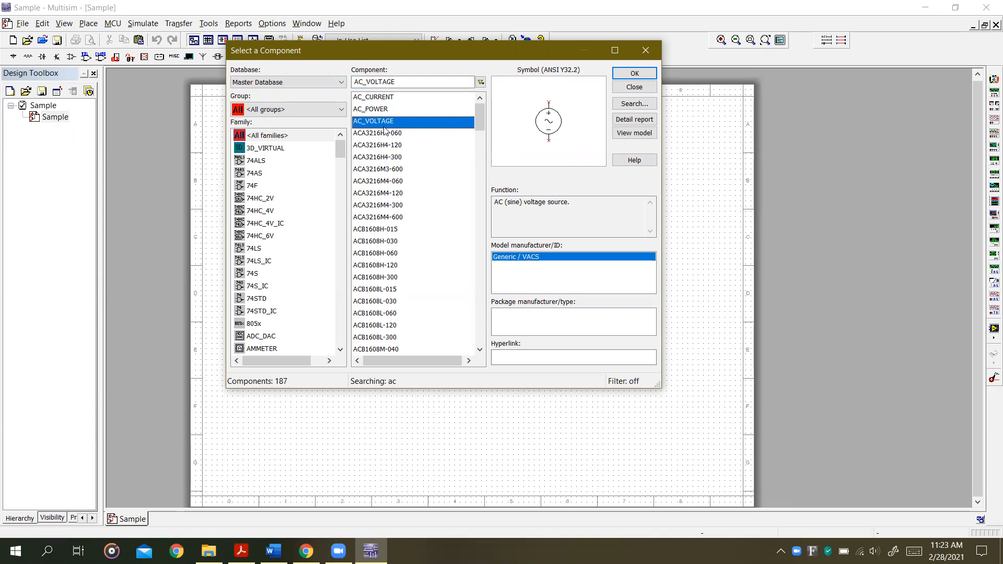
pyautogui.scroll(-1, 390, 189)
pyautogui.scroll(1, 391, 189)
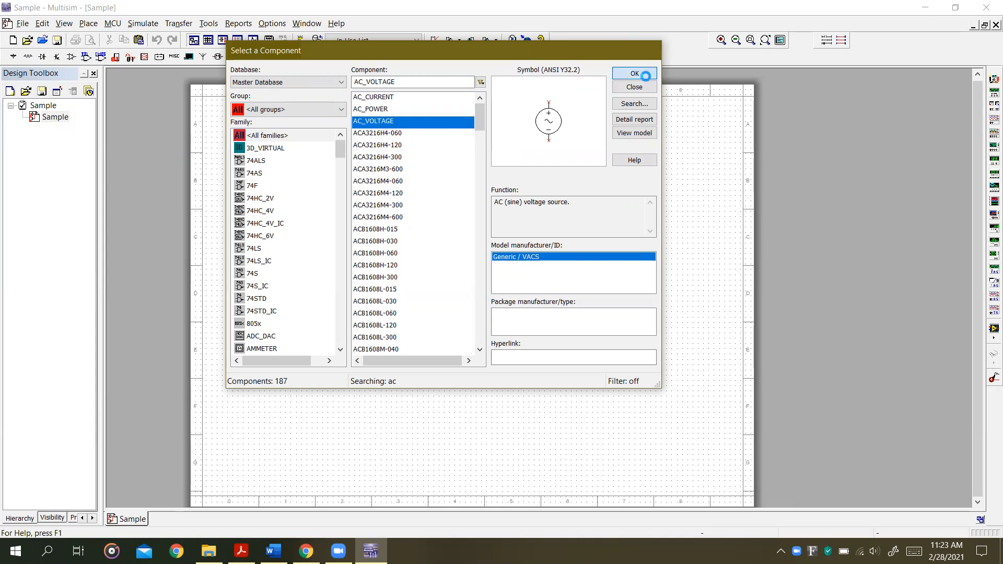
pyautogui.click(635, 73)
pyautogui.click(411, 305)
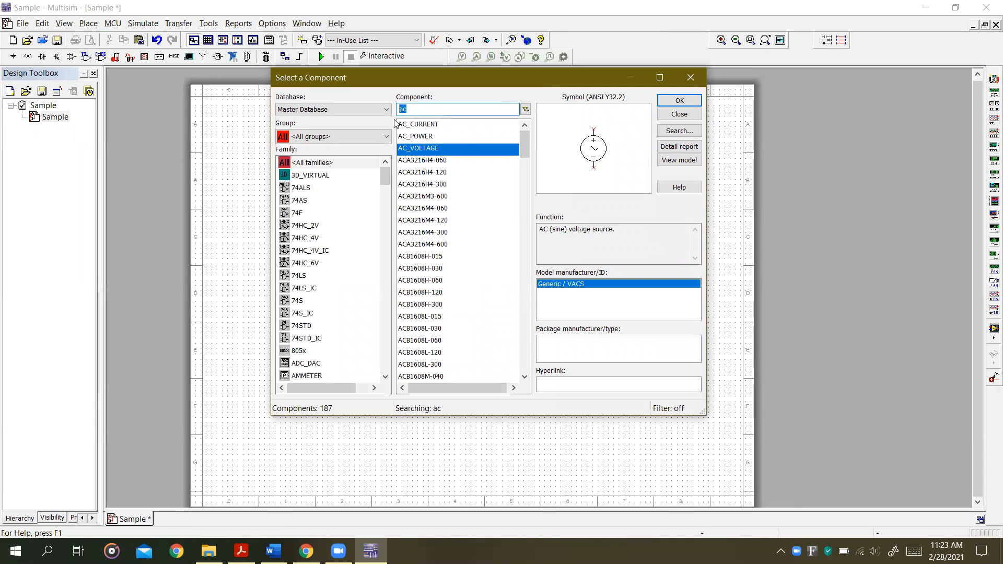
# - Search the components for "resi" and place a RESISTOR_RATED part above and to the right of the voltage source
pyautogui.write('rese')
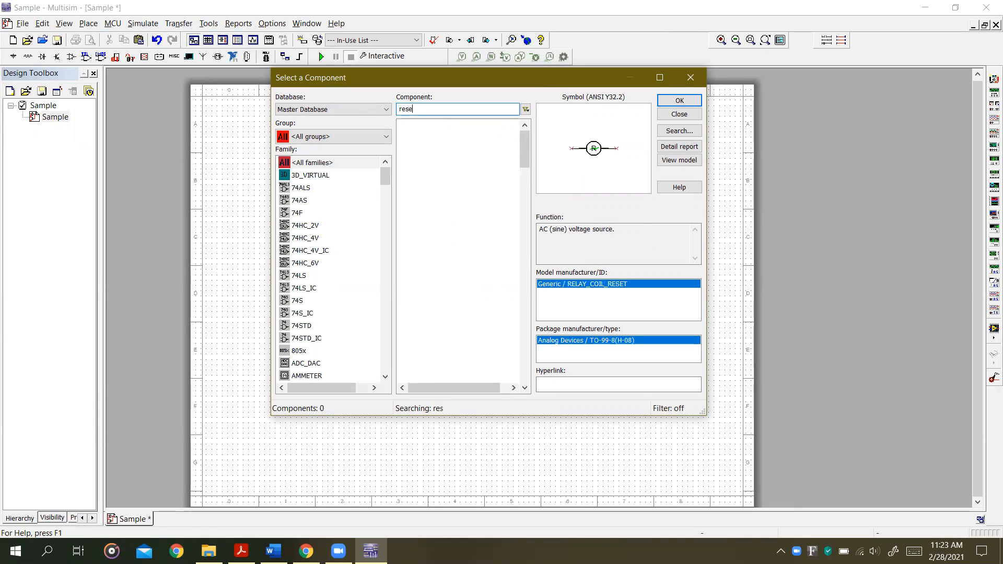
pyautogui.press('BackSpace')
pyautogui.write('i')
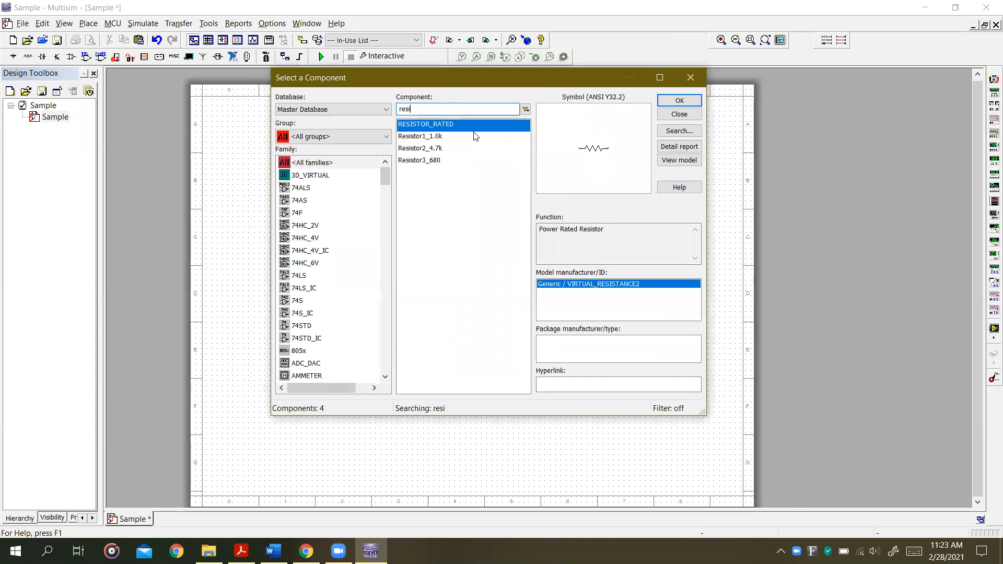
pyautogui.doubleClick(446, 126)
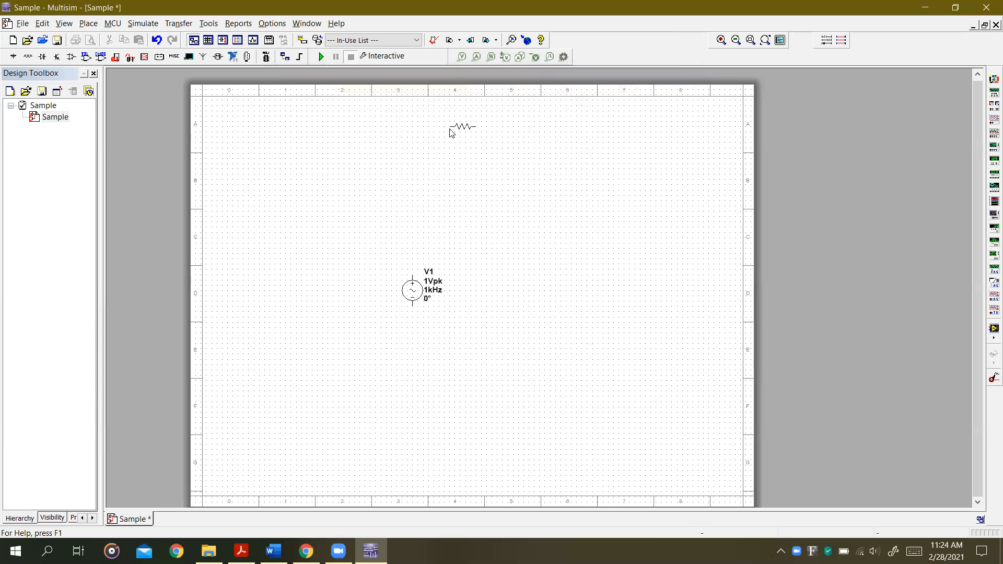
pyautogui.click(460, 259)
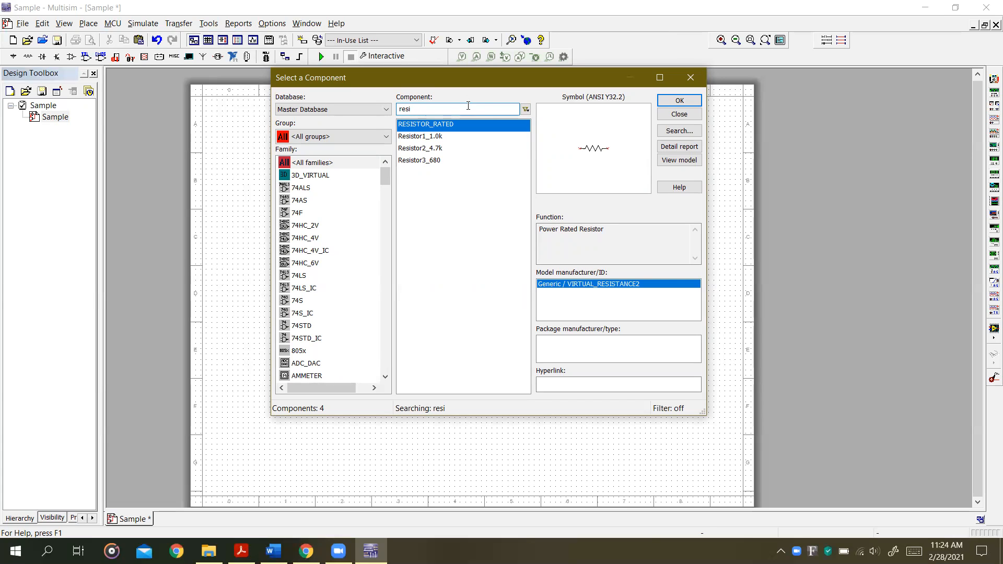
# - Search the components for "induc", place an INDUCTOR_RATED part to the right of the resistor and source, and finish placing components
pyautogui.press('BackSpace')
pyautogui.press('BackSpace')
pyautogui.press('BackSpace')
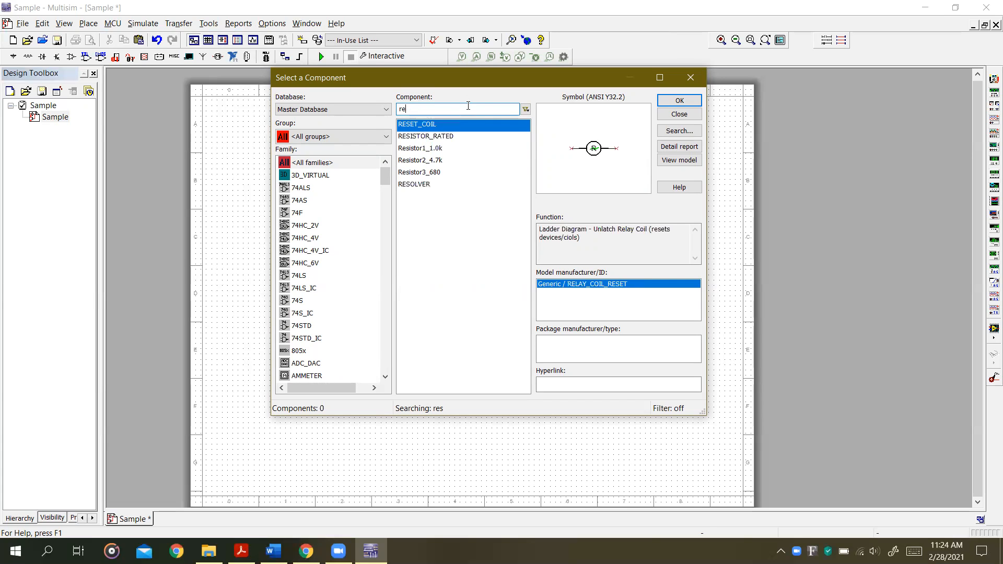
pyautogui.write('induc')
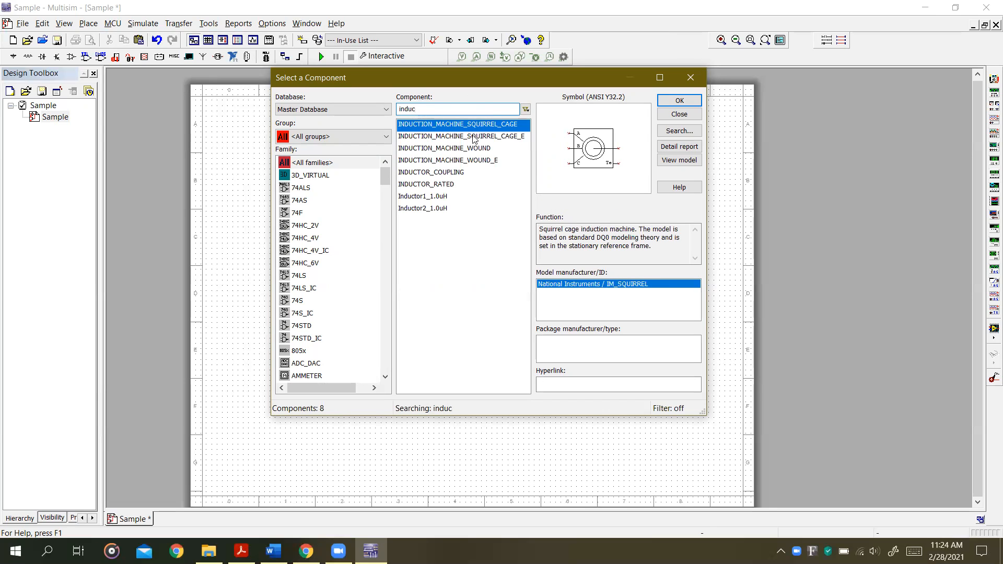
pyautogui.click(472, 139)
pyautogui.click(469, 150)
pyautogui.click(466, 160)
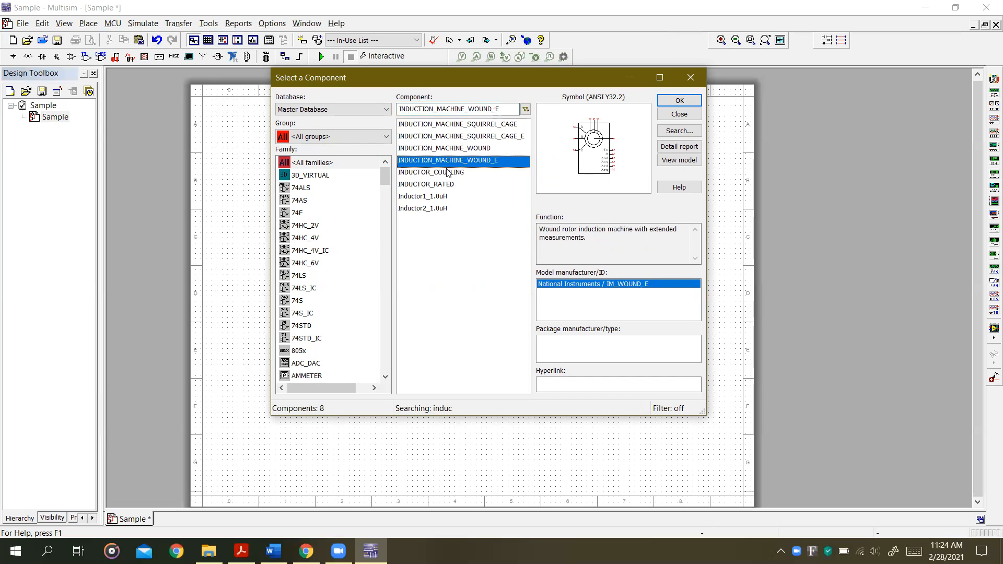
pyautogui.click(446, 171)
pyautogui.click(436, 188)
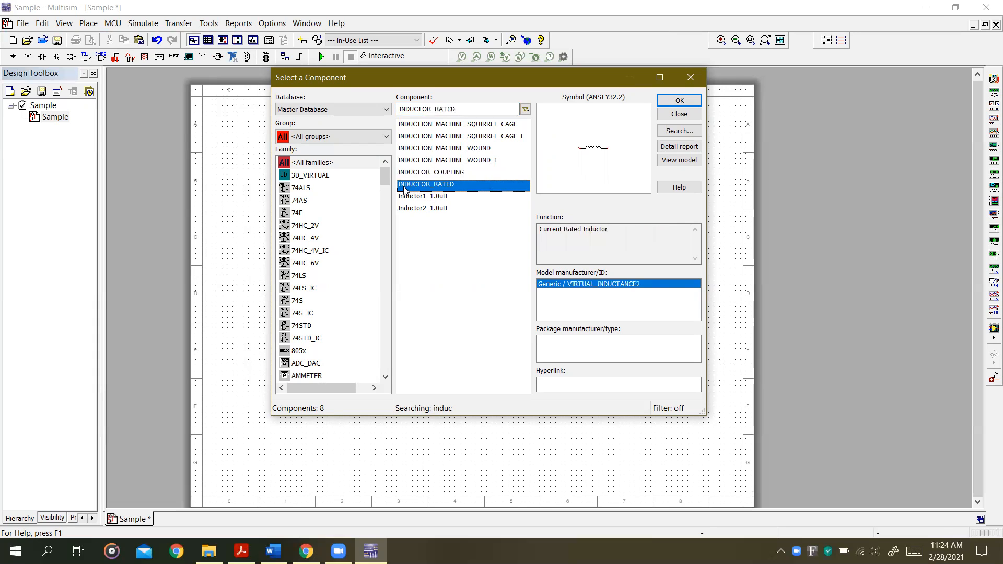
pyautogui.doubleClick(440, 185)
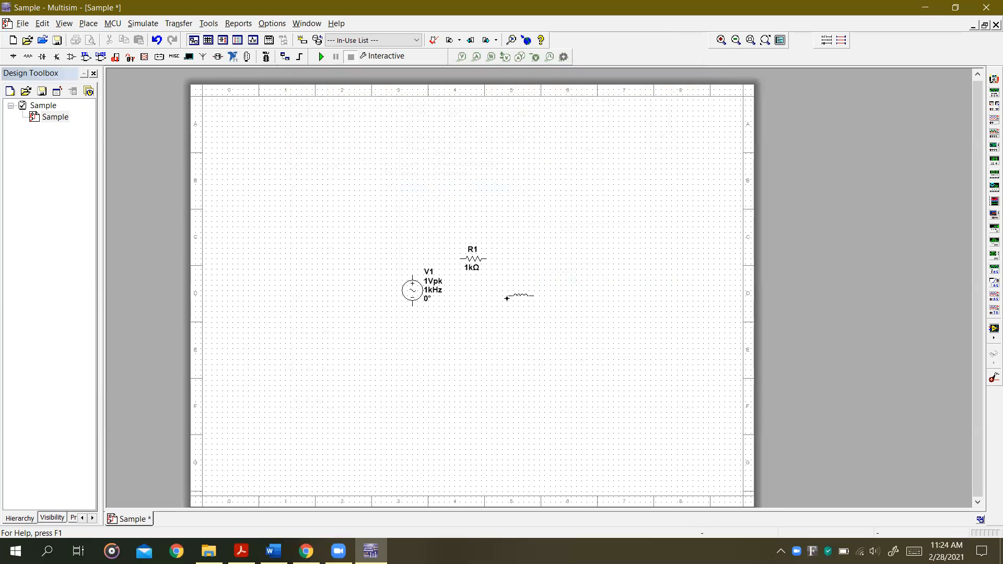
pyautogui.click(522, 296)
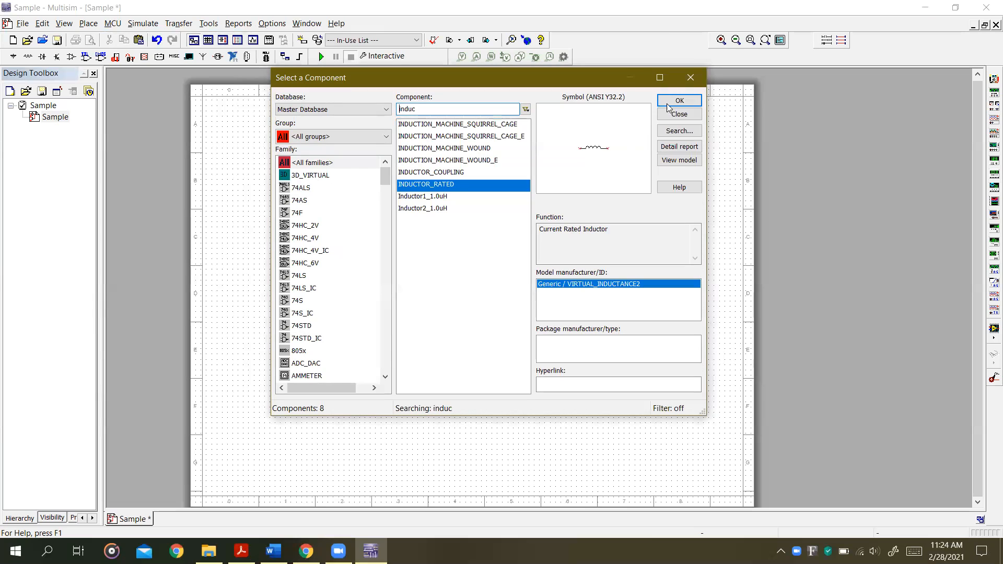
pyautogui.click(690, 79)
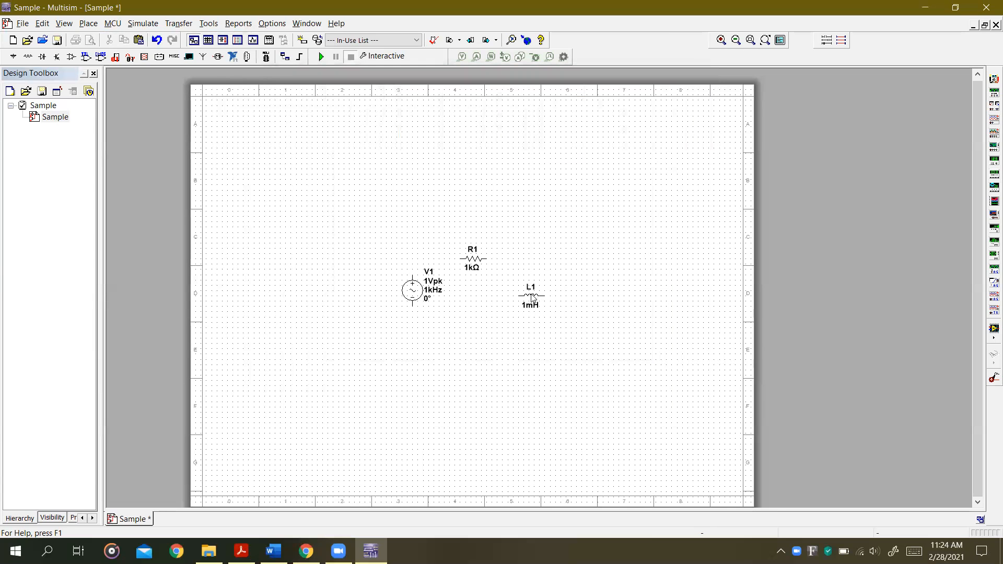
# - Check the inductor's orientation in the pre-lab figure and rotate inductor L1 90° clockwise on the schematic
pyautogui.hotkey('alt', 'Tab')
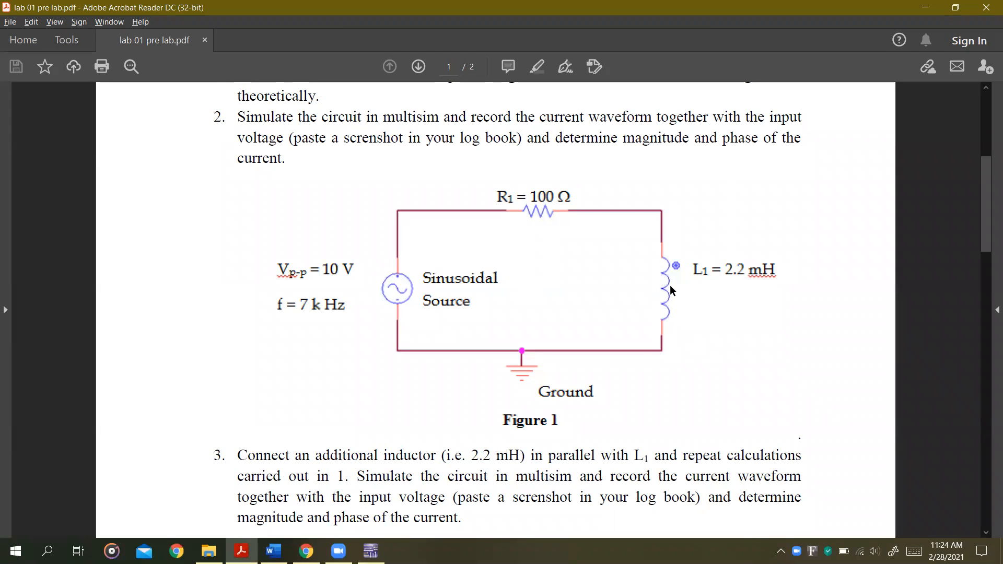
pyautogui.hotkey('alt', 'Tab')
pyautogui.rightClick(526, 299)
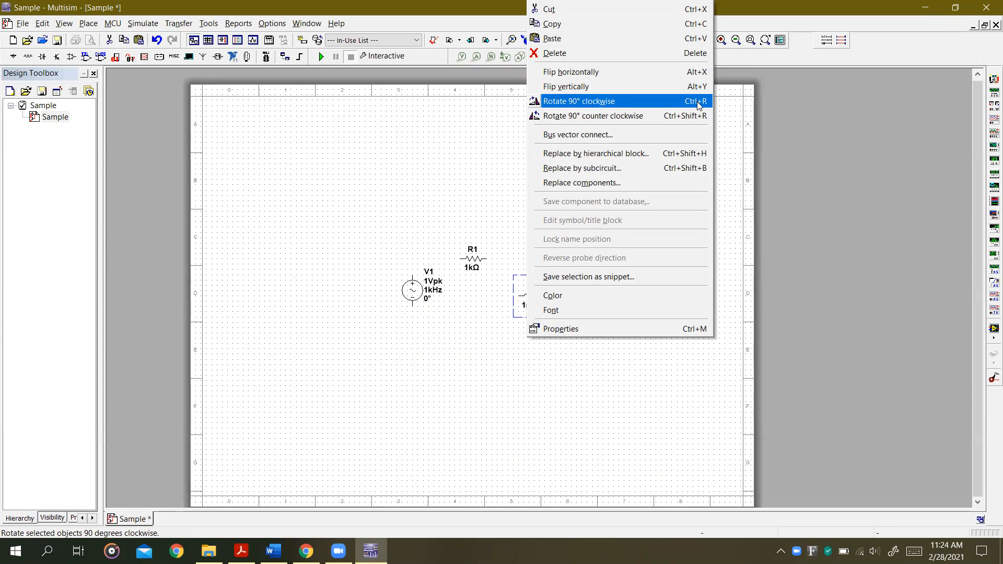
pyautogui.click(639, 102)
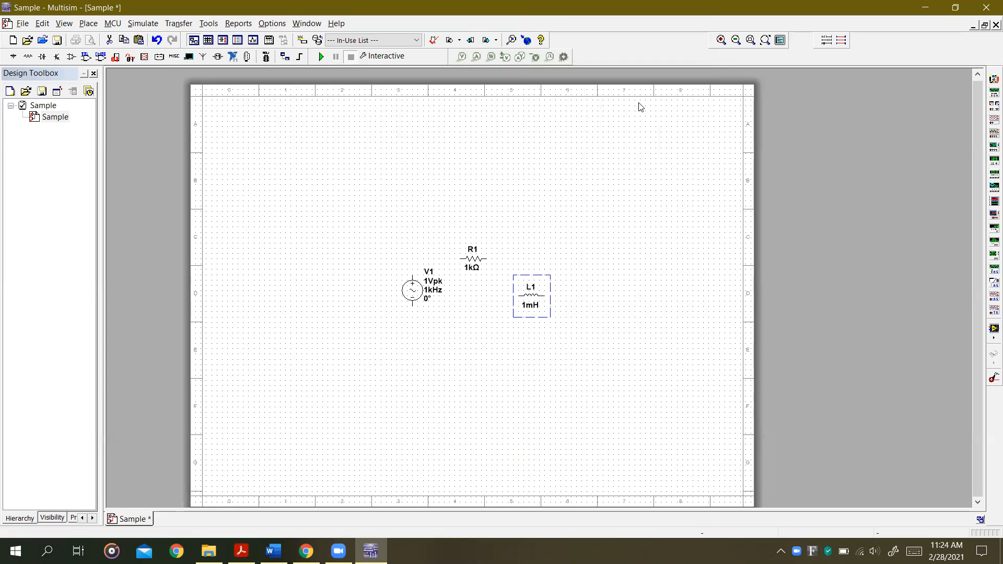
pyautogui.click(531, 332)
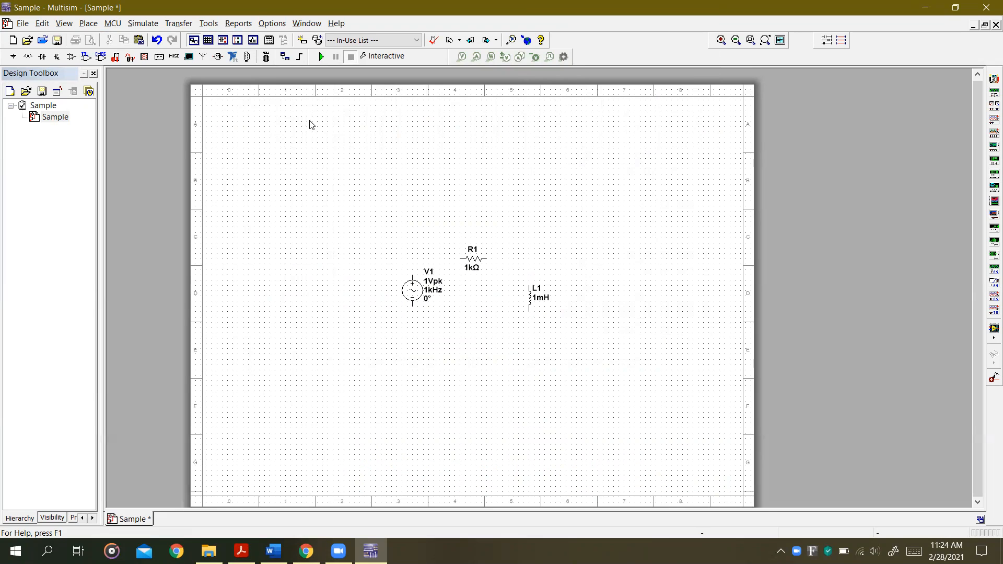
# - Search the components for "ground", place a GROUND symbol below and between the source and inductor, and finish placing components
pyautogui.hotkey('ctrl', 'w')
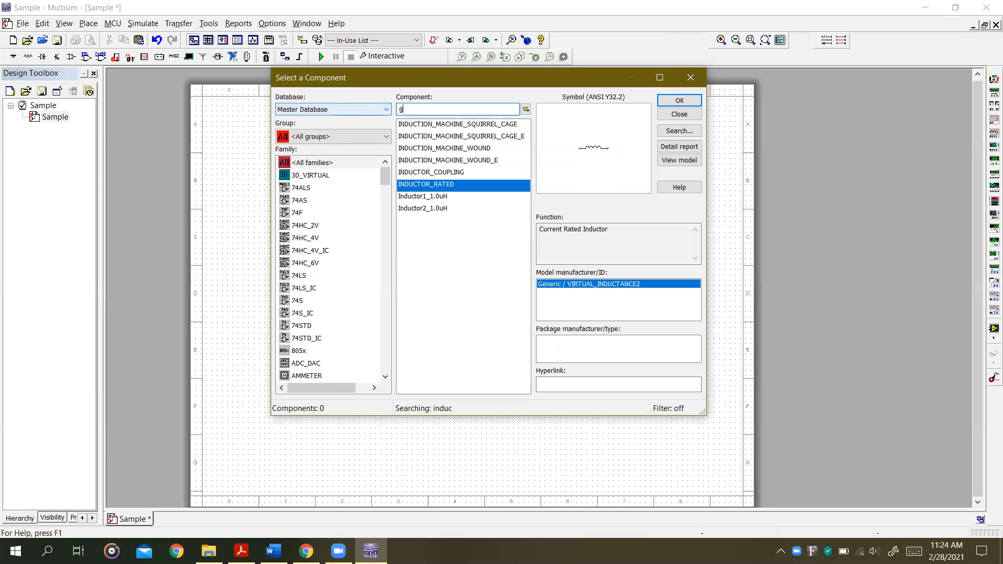
pyautogui.write('ground')
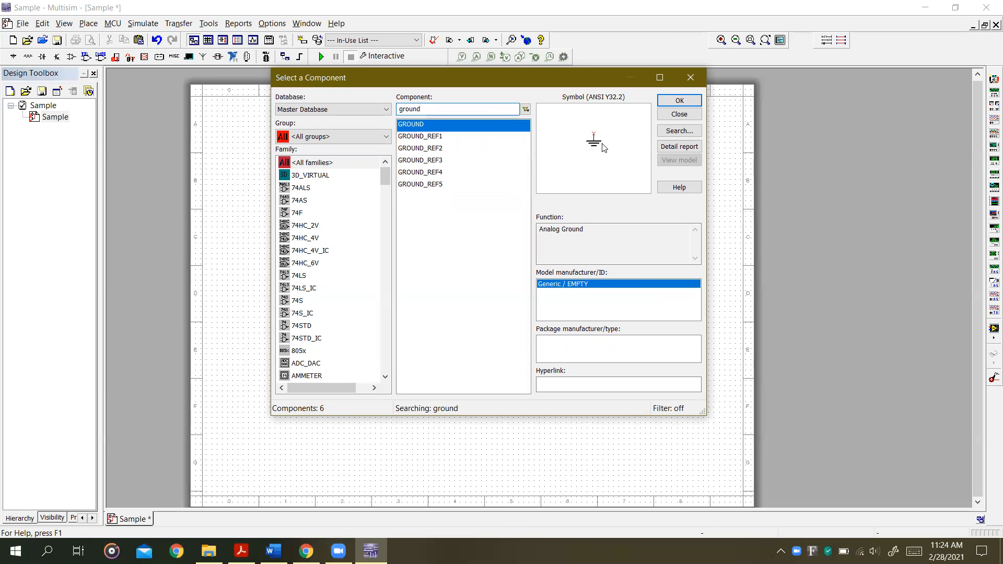
pyautogui.click(680, 100)
pyautogui.click(477, 343)
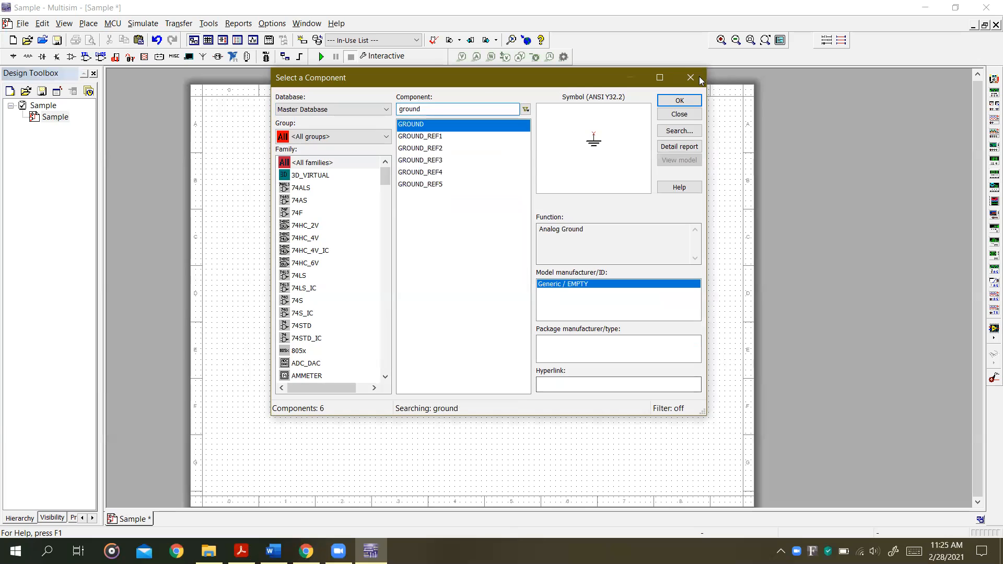
pyautogui.click(698, 78)
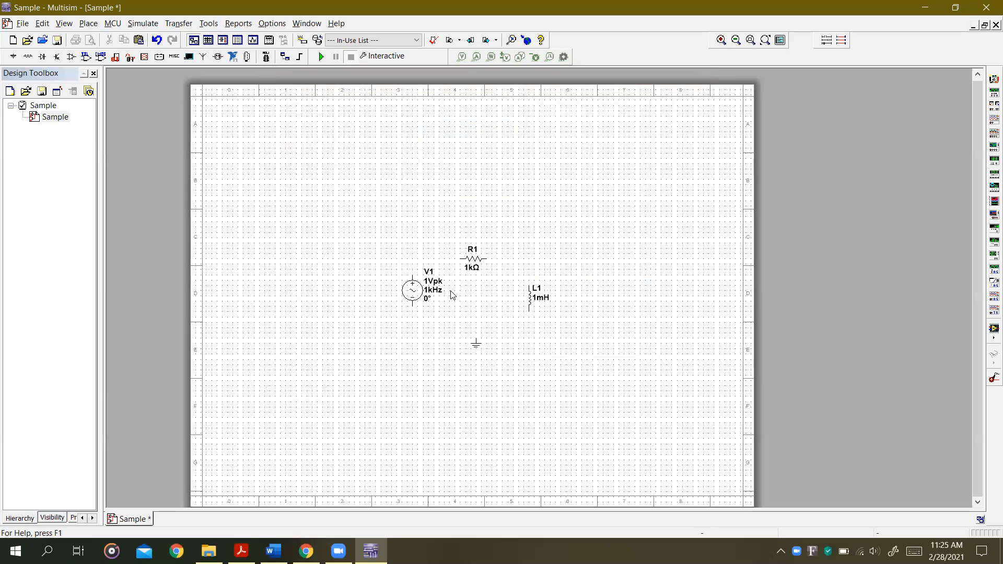
# - Following Figure 1, wire V1's positive terminal to the near end of R1, and R1's other end to L1's upper terminal
pyautogui.hotkey('alt', 'Tab')
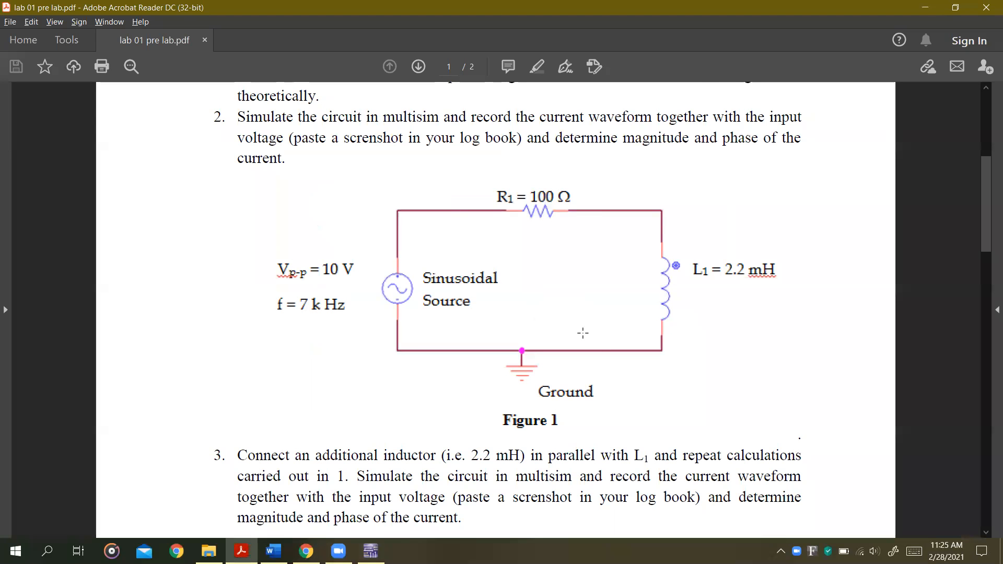
pyautogui.hotkey('alt', 'Tab')
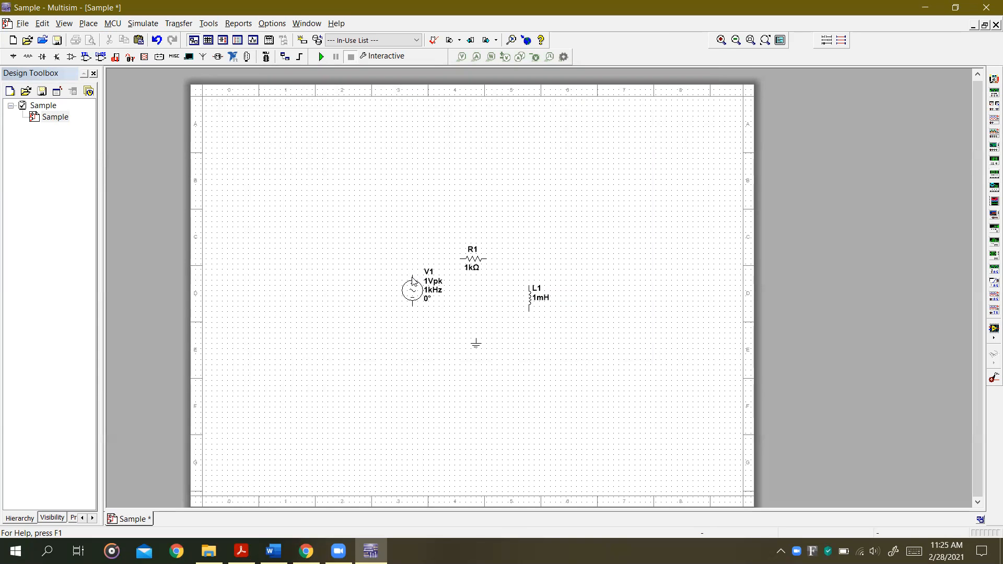
pyautogui.scroll(1, 412, 278)
pyautogui.scroll(2, 412, 282)
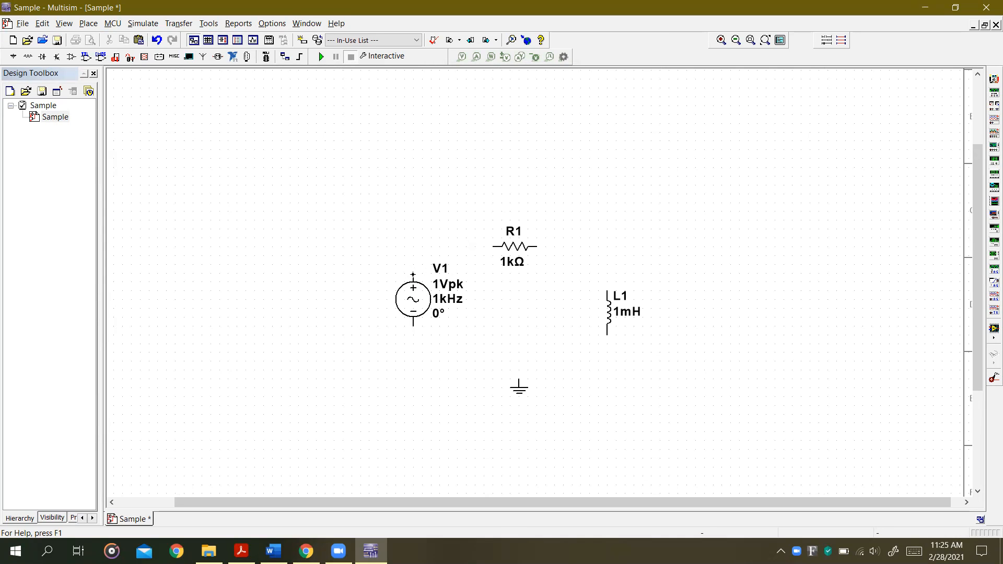
pyautogui.click(413, 273)
pyautogui.click(493, 246)
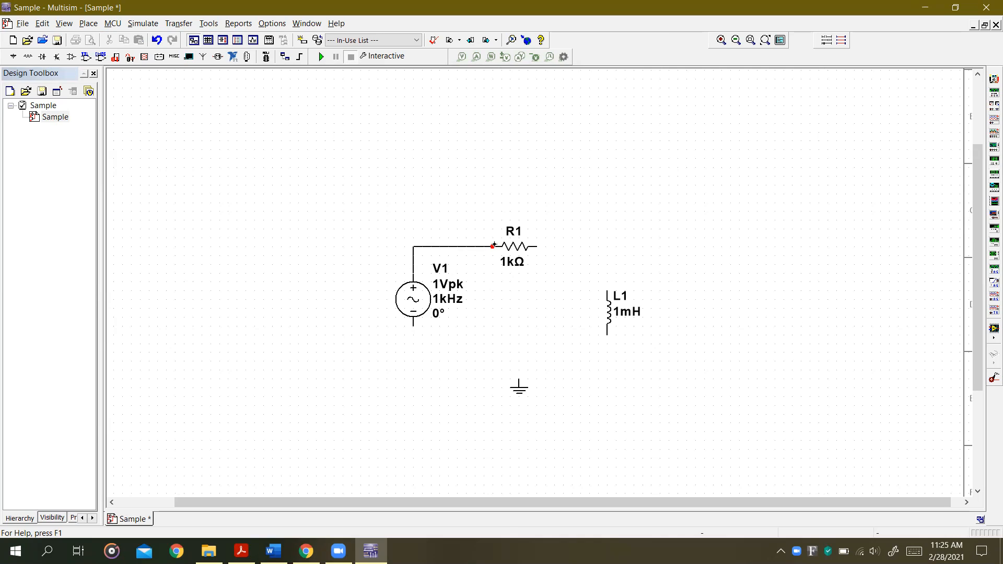
pyautogui.click(536, 248)
pyautogui.click(607, 292)
# - Wire L1's lower terminal and V1's negative terminal to the ground, and compare the circuit with Figure 1
pyautogui.click(608, 334)
pyautogui.click(519, 379)
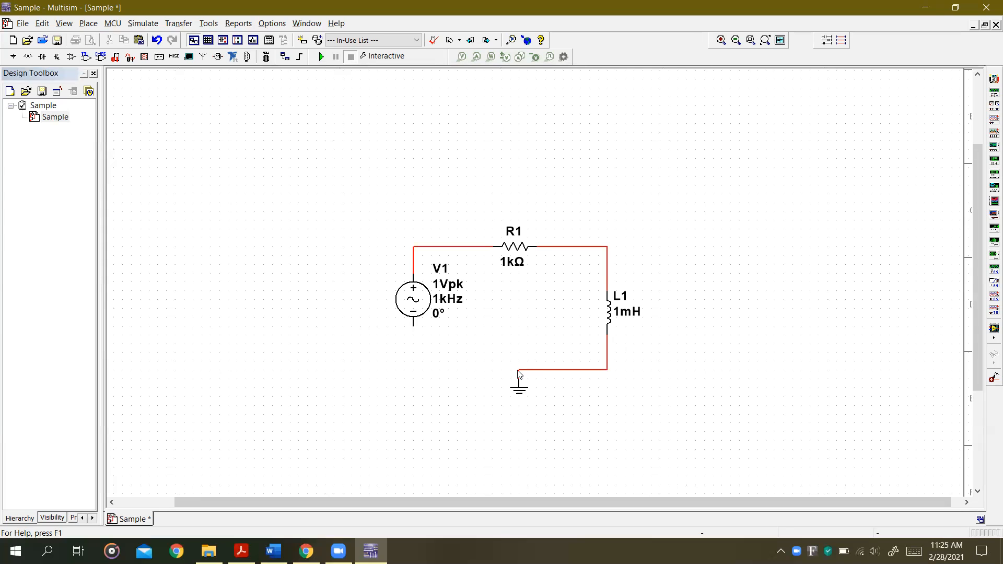
pyautogui.click(414, 325)
pyautogui.click(519, 370)
pyautogui.hotkey('alt', 'Tab')
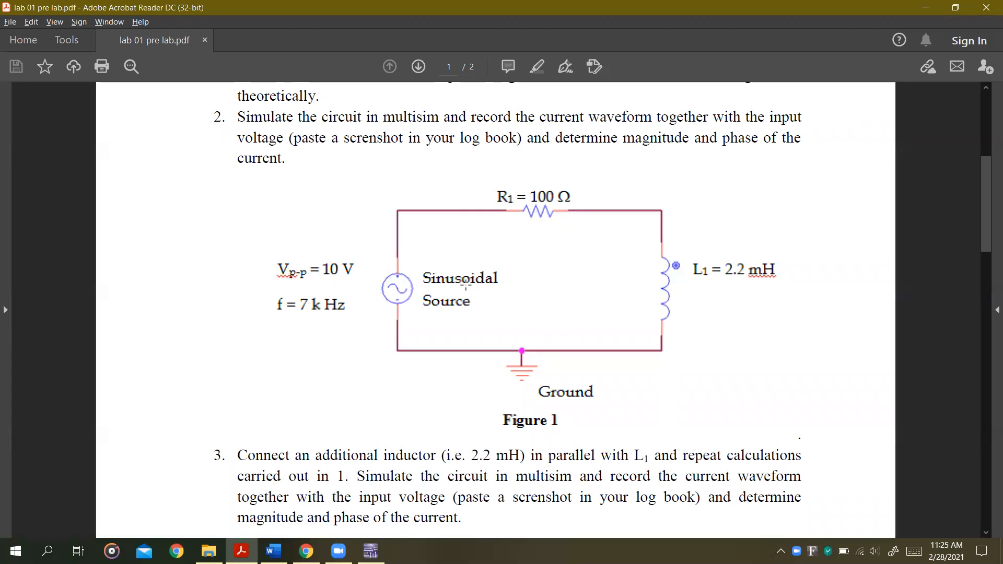
pyautogui.hotkey('alt', 'Tab')
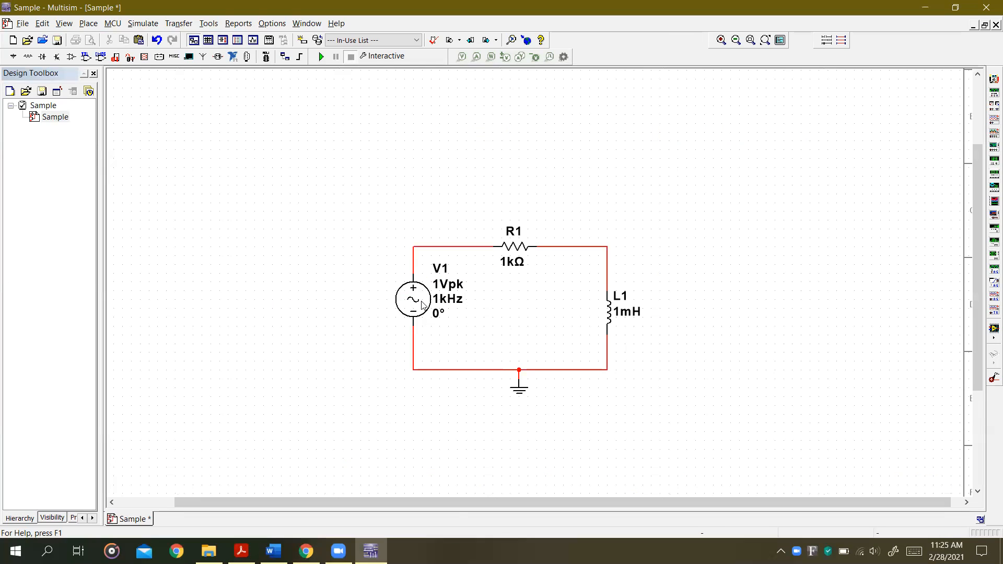
# - Look up the source values in Figure 1 and set V1 to 5 V peak voltage and 7k Hz frequency
pyautogui.hotkey('alt', 'Tab')
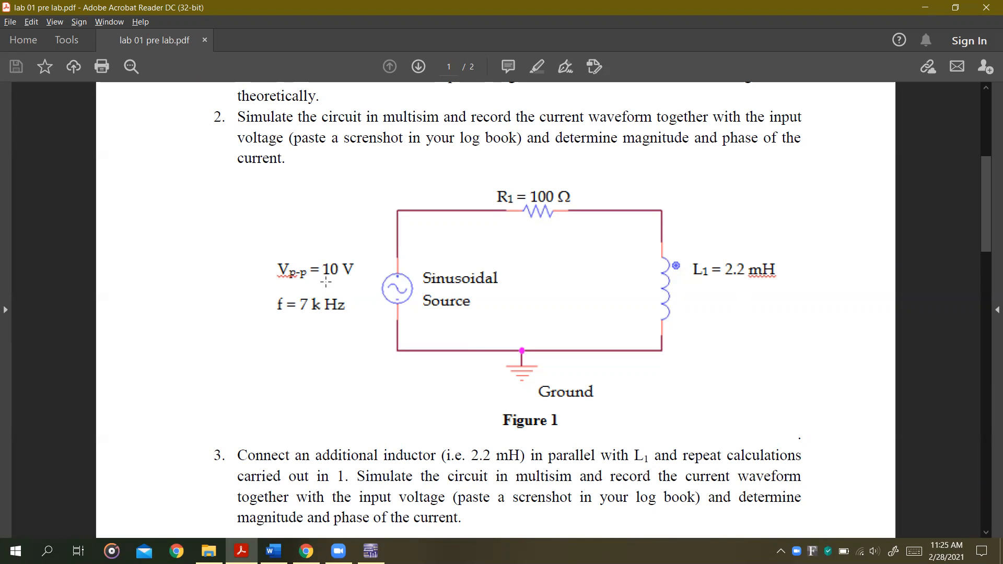
pyautogui.hotkey('alt', 'Tab')
pyautogui.click(415, 299)
pyautogui.doubleClick(414, 300)
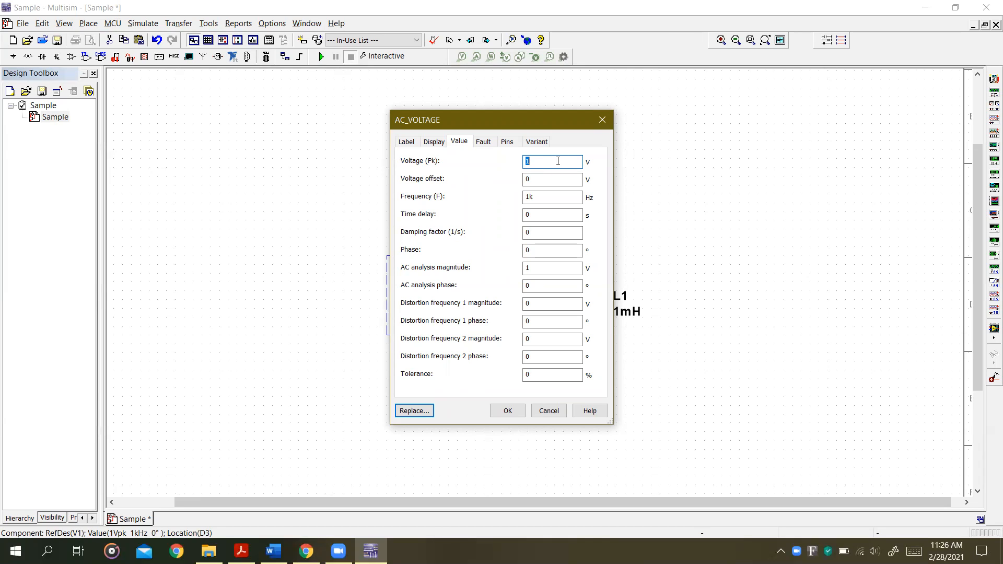
pyautogui.write('5')
pyautogui.doubleClick(533, 198)
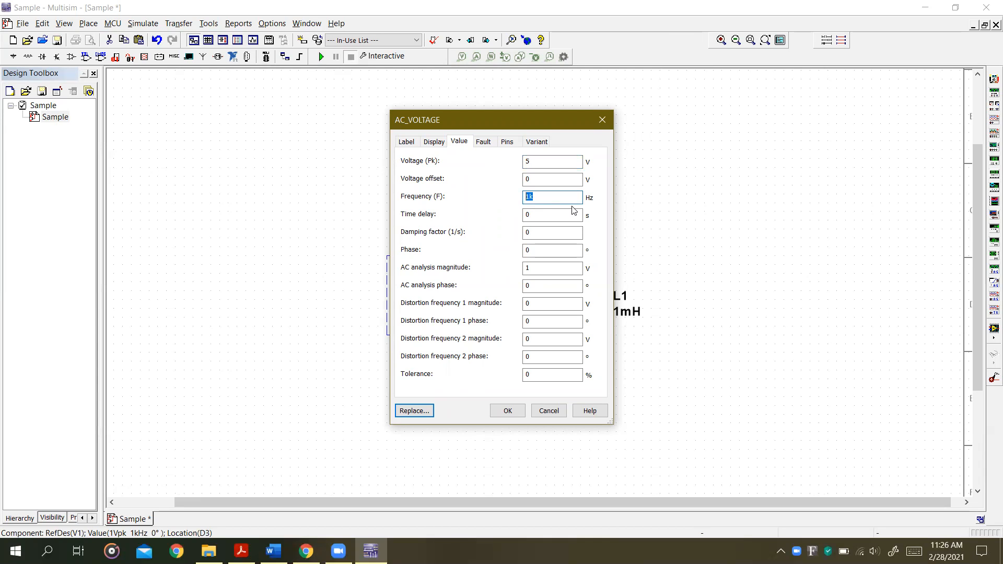
pyautogui.write('7k')
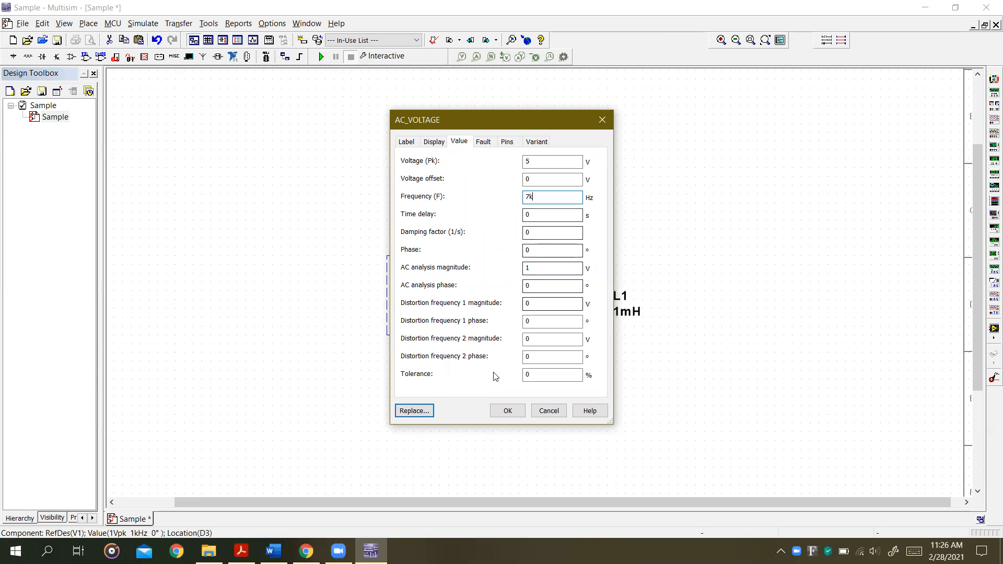
pyautogui.click(506, 411)
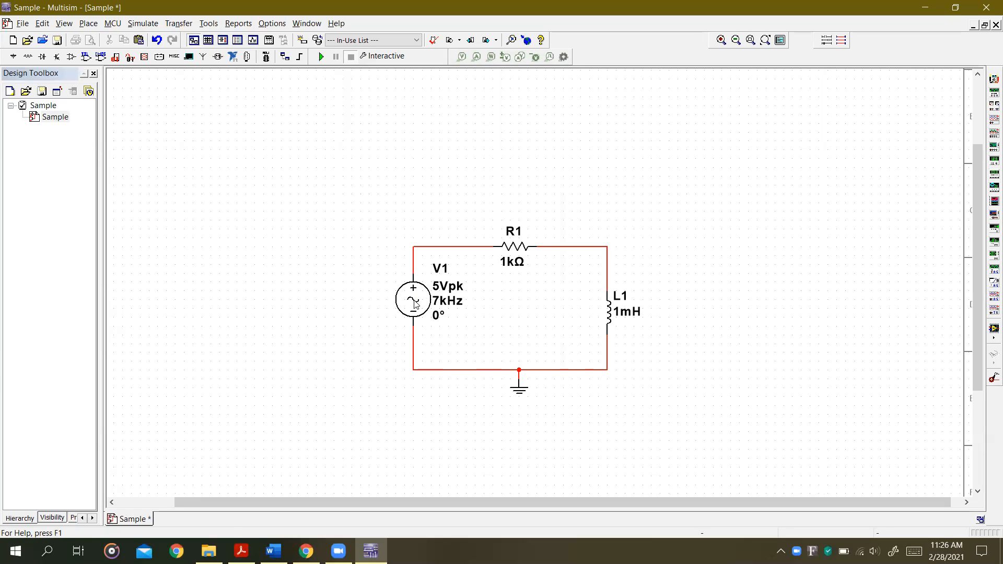
# - Review V1's value settings and compare its voltage and frequency with the source values in Figure 1
pyautogui.doubleClick(416, 303)
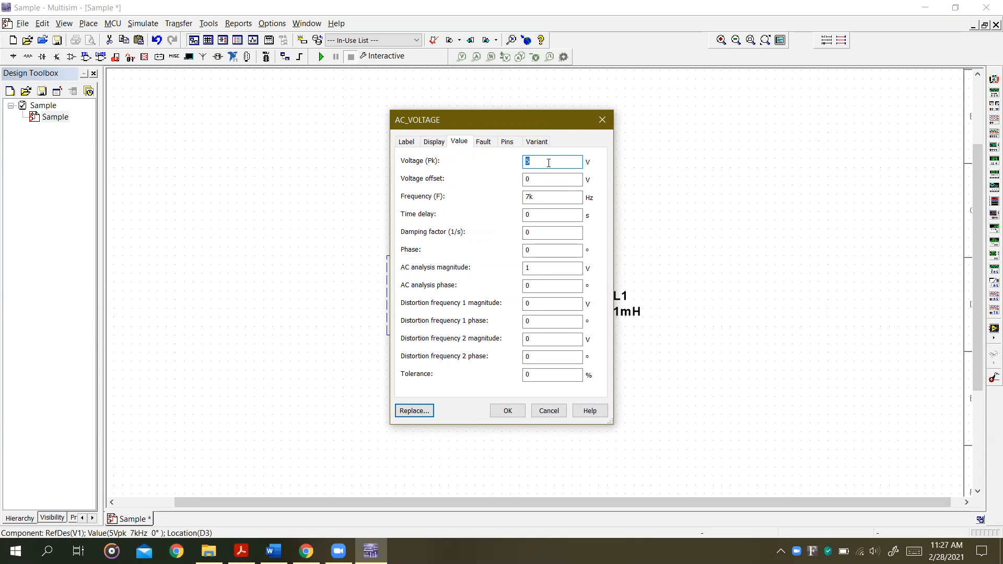
pyautogui.click(609, 118)
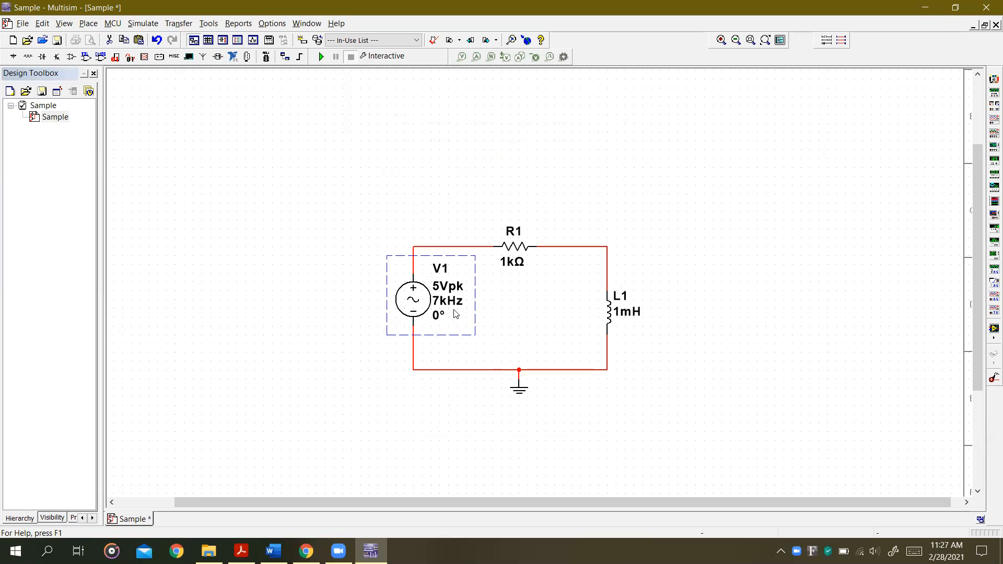
pyautogui.hotkey('alt', 'Tab')
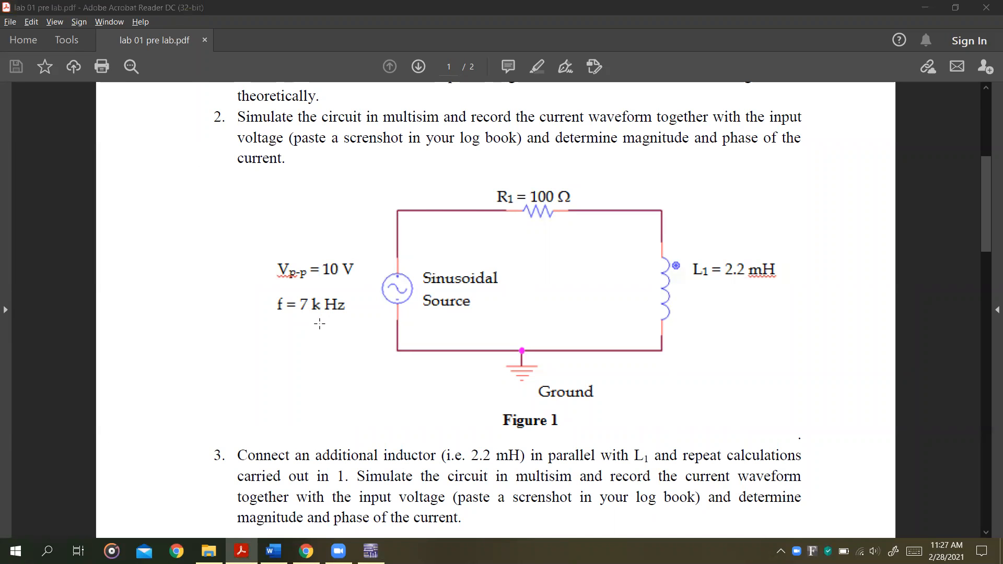
pyautogui.hotkey('alt', 'Tab')
pyautogui.click(440, 319)
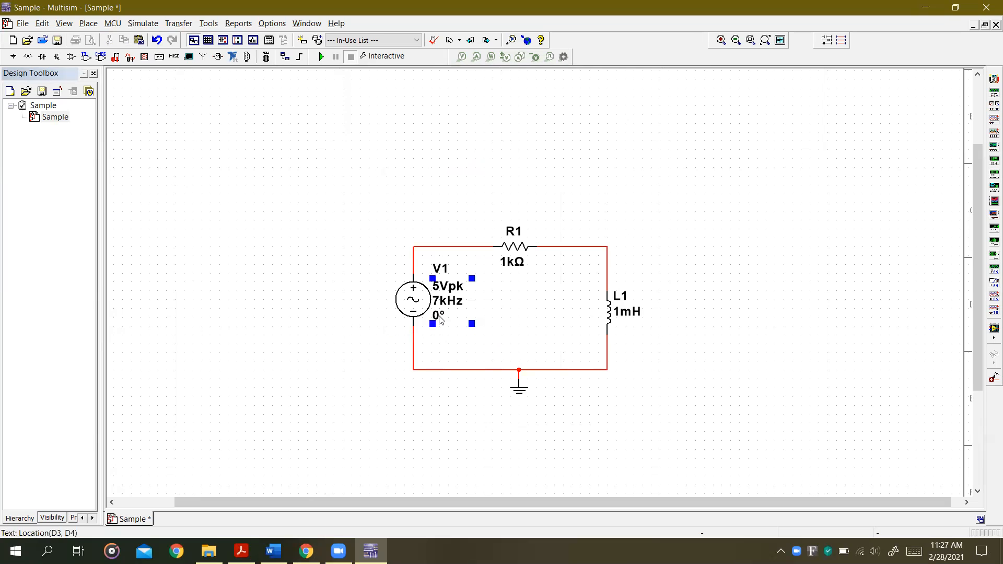
pyautogui.click(443, 344)
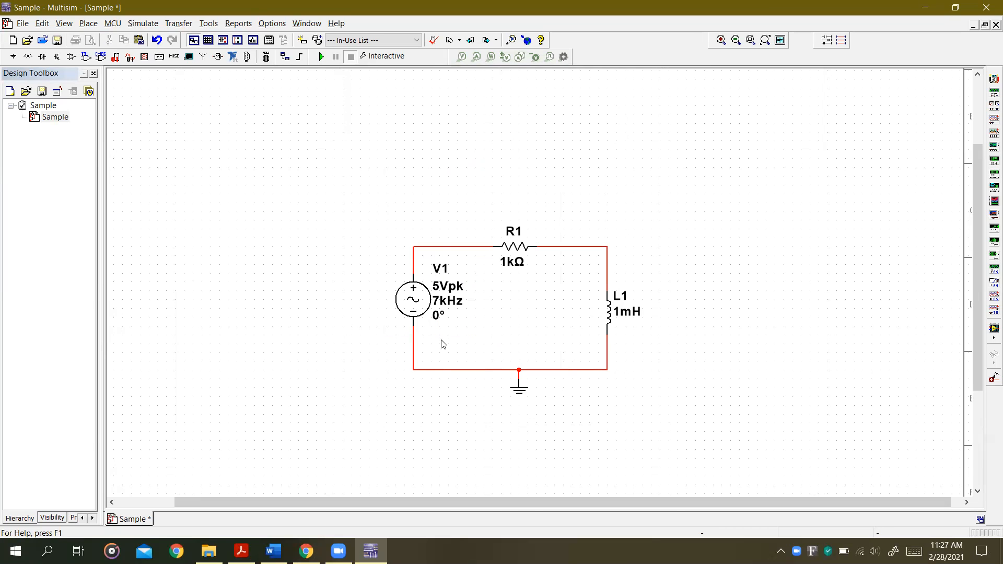
# - Check R1's value in Figure 1 and set the resistor's resistance to 100 Ω
pyautogui.hotkey('alt', 'Tab')
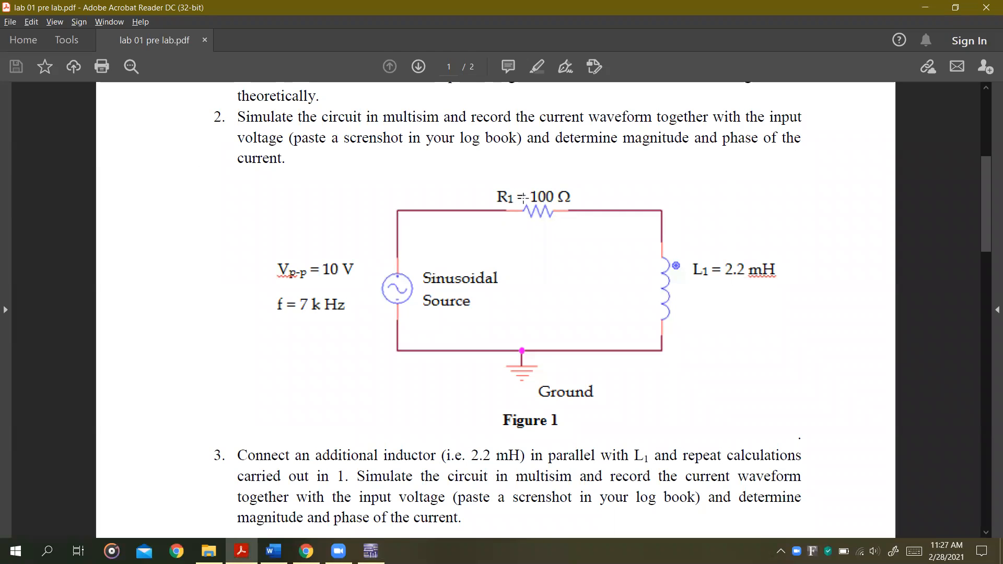
pyautogui.hotkey('alt', 'Tab')
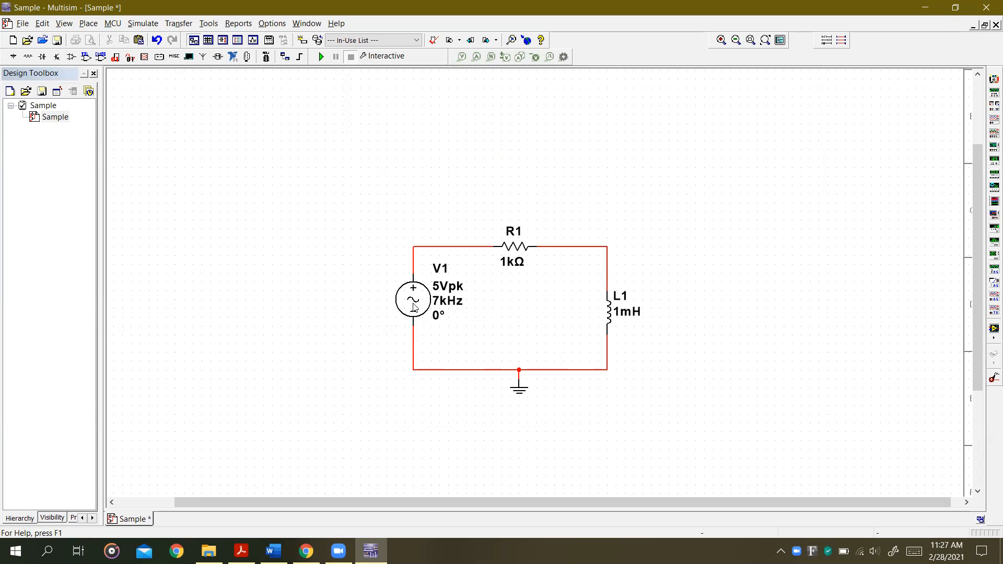
pyautogui.click(519, 247)
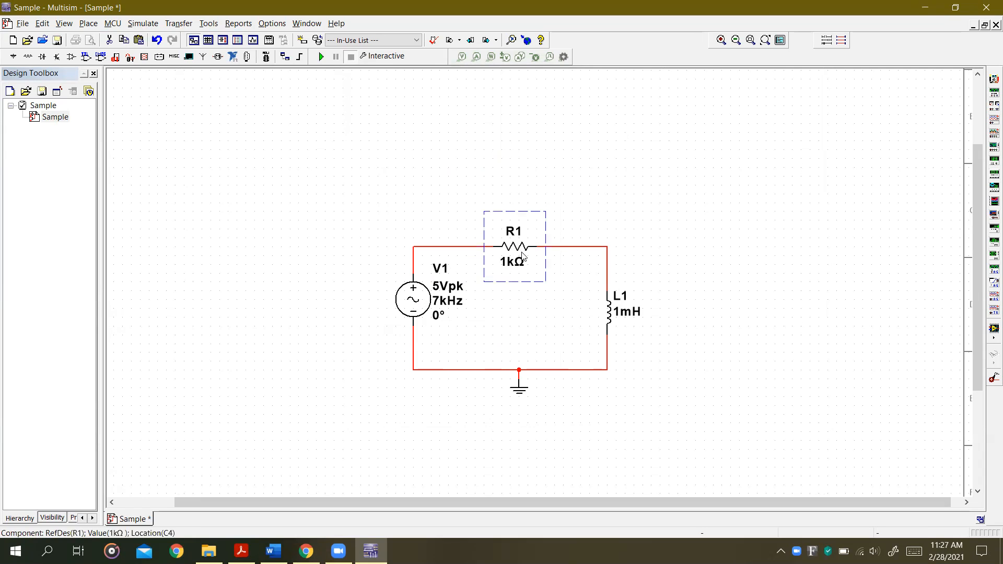
pyautogui.hotkey('alt', 'Tab')
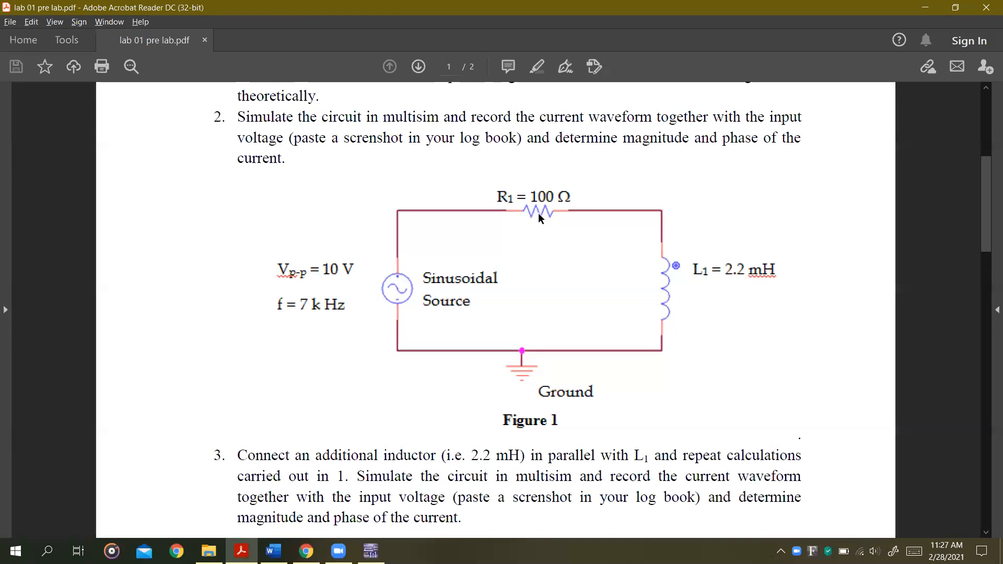
pyautogui.hotkey('alt', 'Tab')
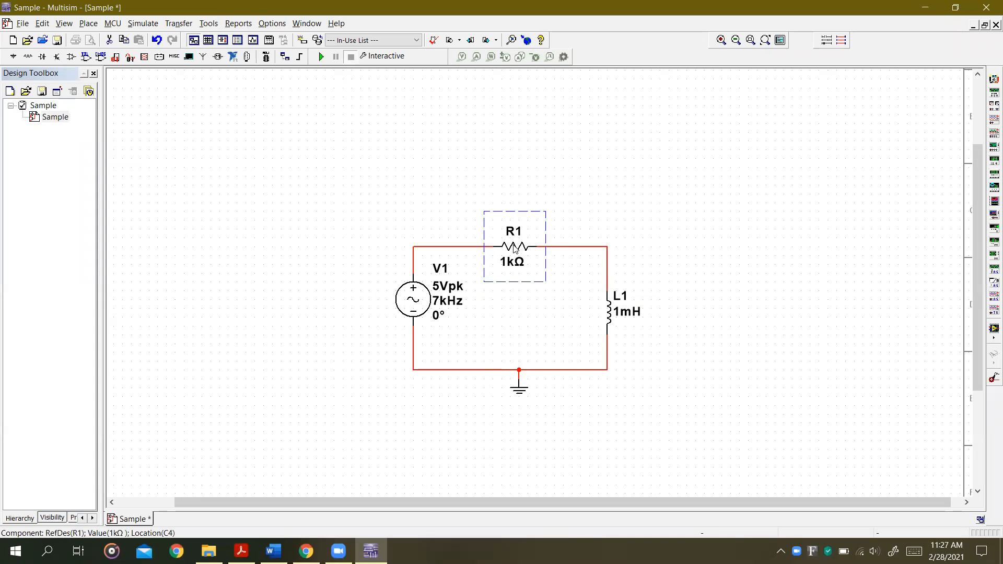
pyautogui.doubleClick(514, 245)
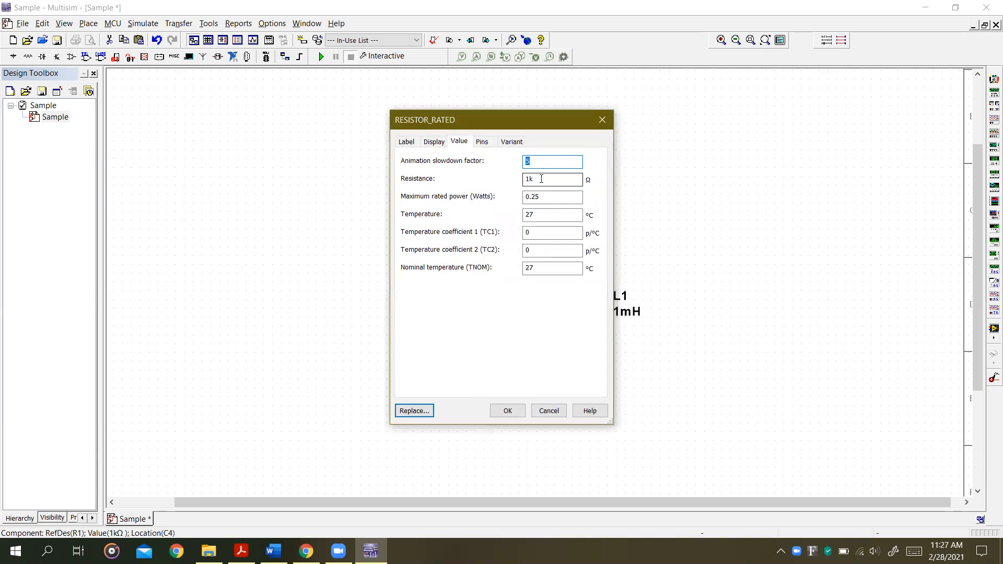
pyautogui.doubleClick(547, 182)
pyautogui.write('100')
pyautogui.click(508, 411)
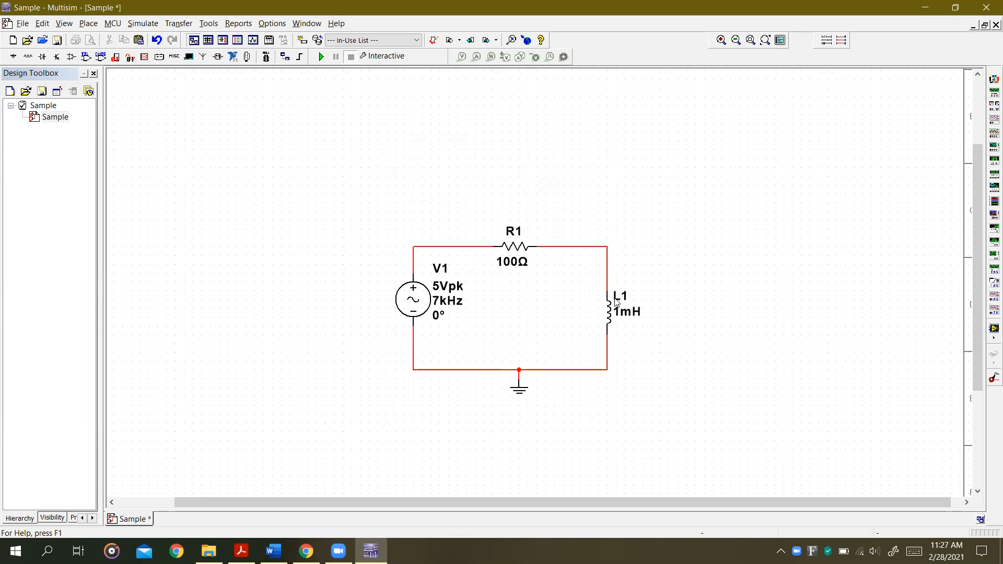
# - Check L1's value in Figure 1 of the pre-lab sheet and set the inductor's inductance to 2.2 mH
pyautogui.hotkey('alt', 'Tab')
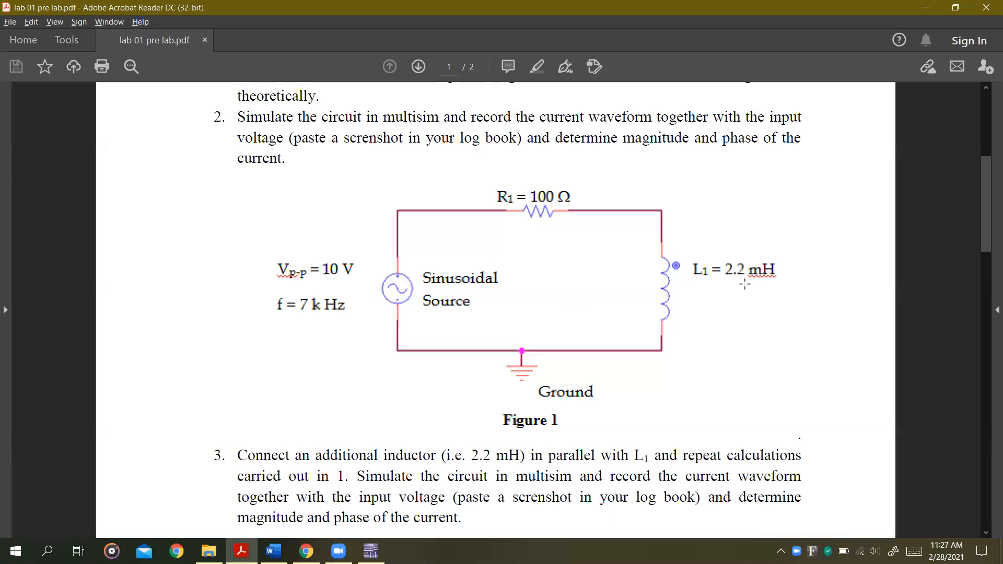
pyautogui.hotkey('alt', 'Tab')
pyautogui.doubleClick(578, 291)
pyautogui.click(529, 181)
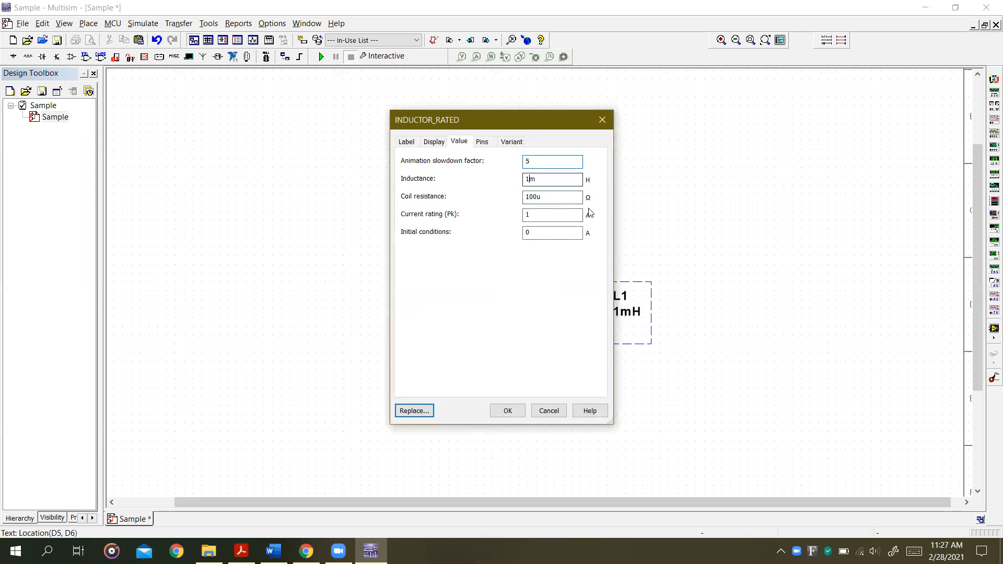
pyautogui.press('BackSpace')
pyautogui.write('2.2')
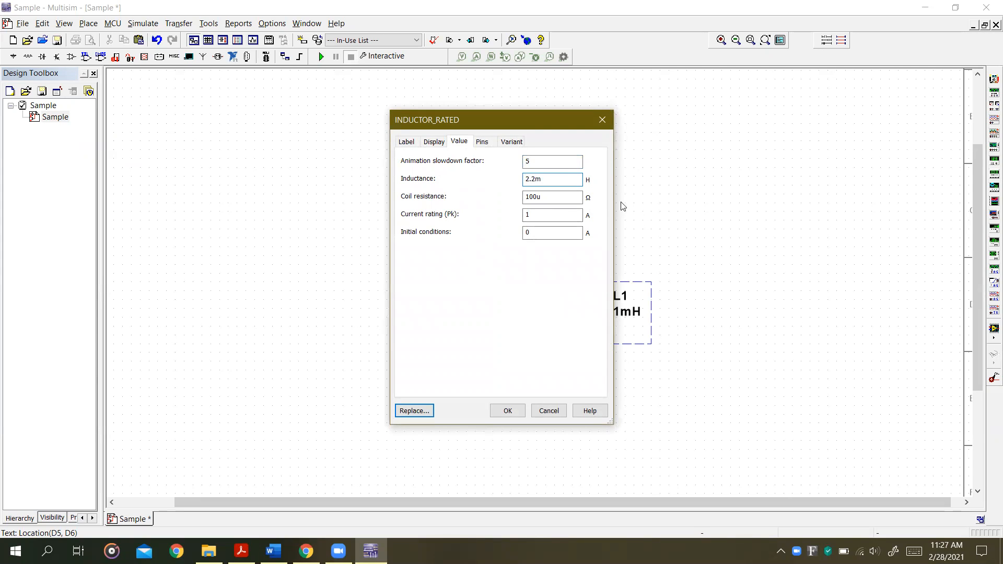
pyautogui.click(508, 413)
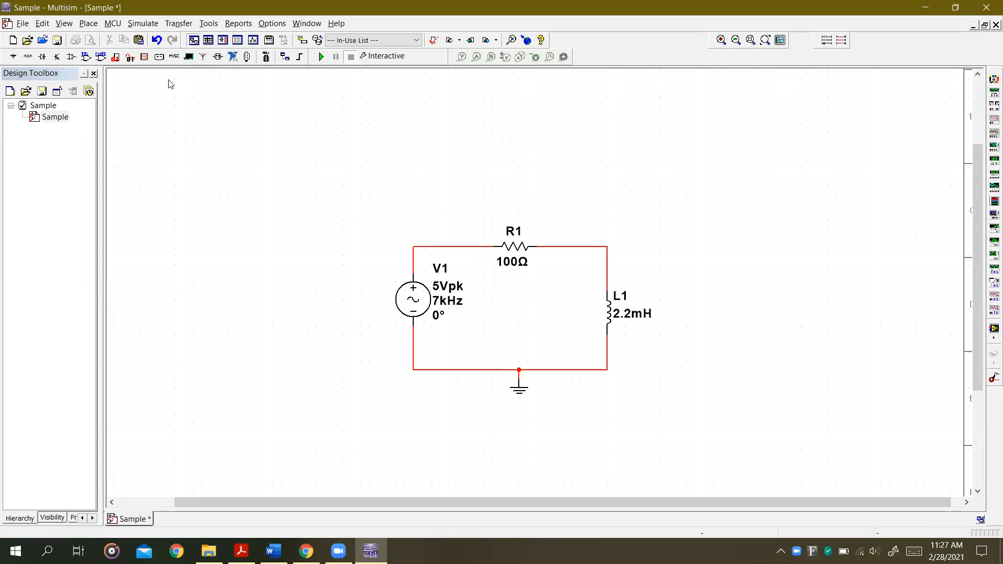
# - Place a voltage and current probe on the wire between V1's positive terminal and R1
pyautogui.click(89, 24)
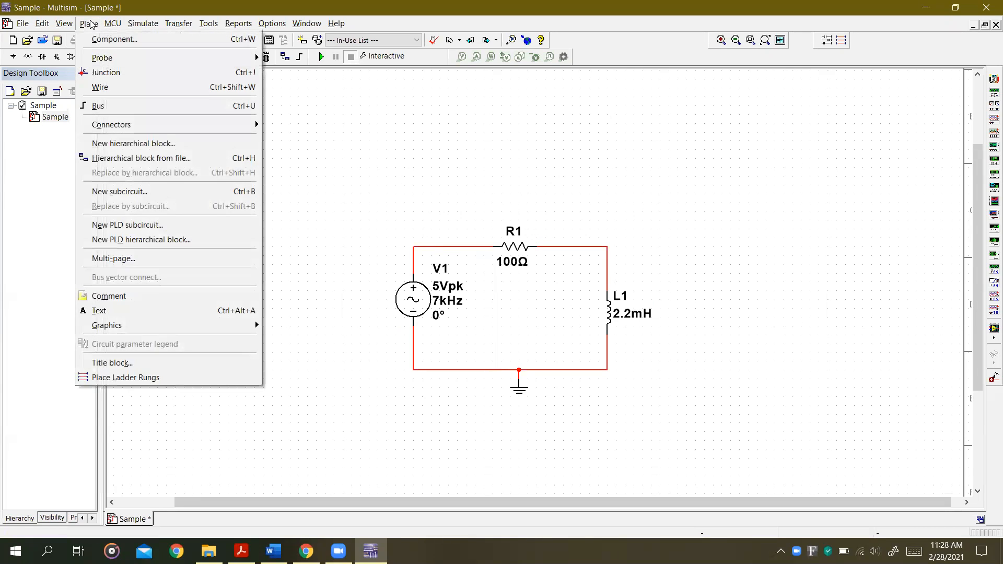
pyautogui.moveTo(106, 61)
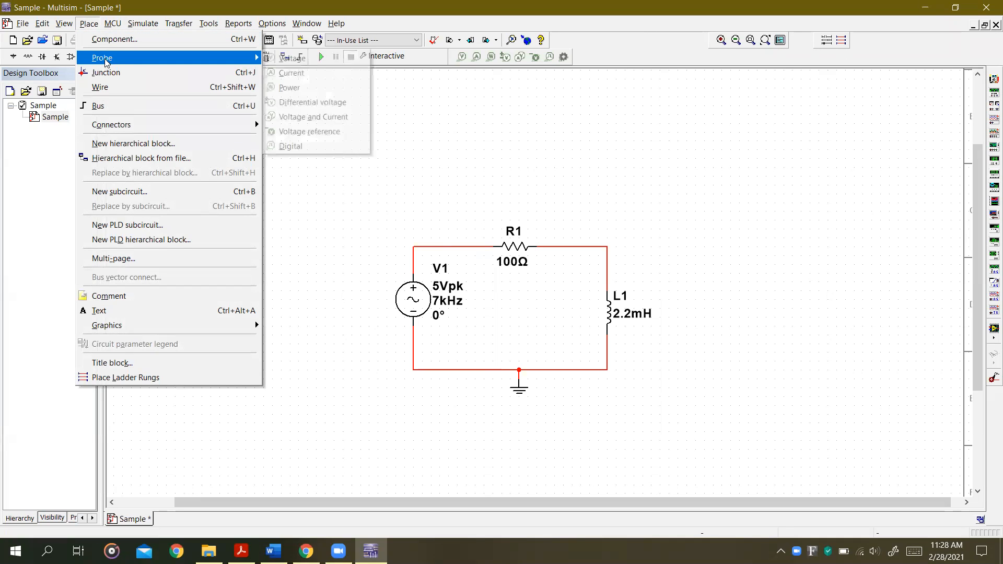
pyautogui.click(321, 120)
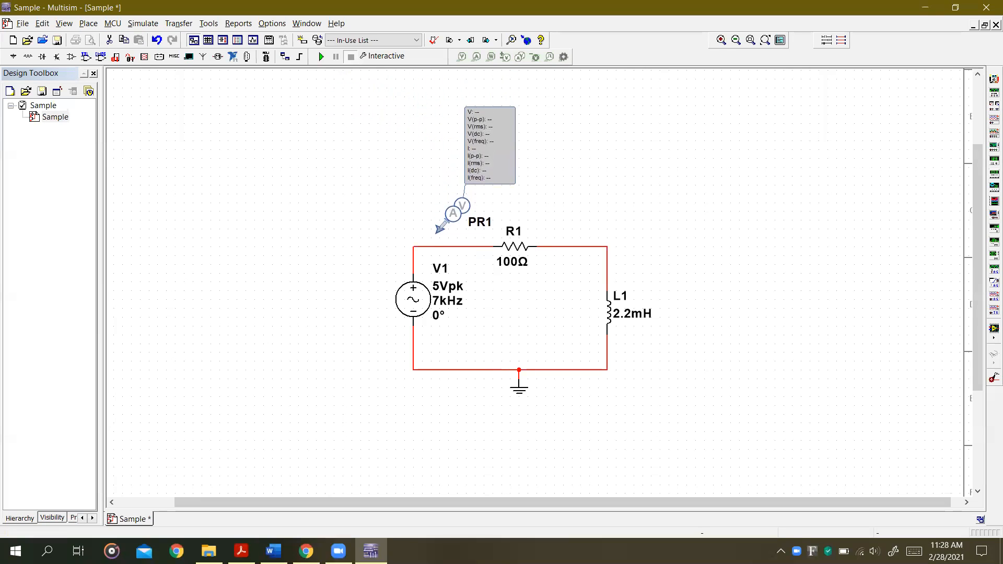
pyautogui.click(439, 245)
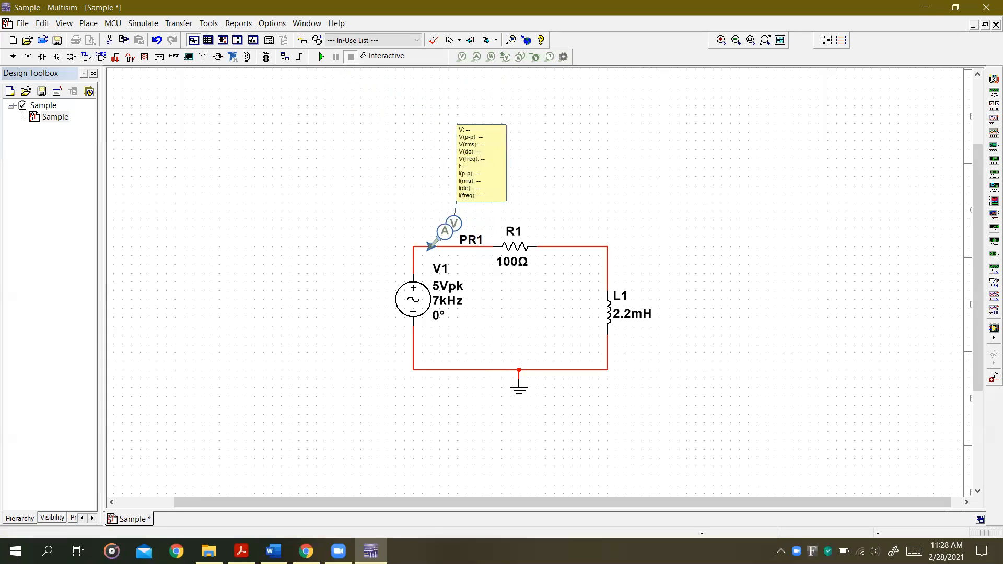
pyautogui.click(428, 250)
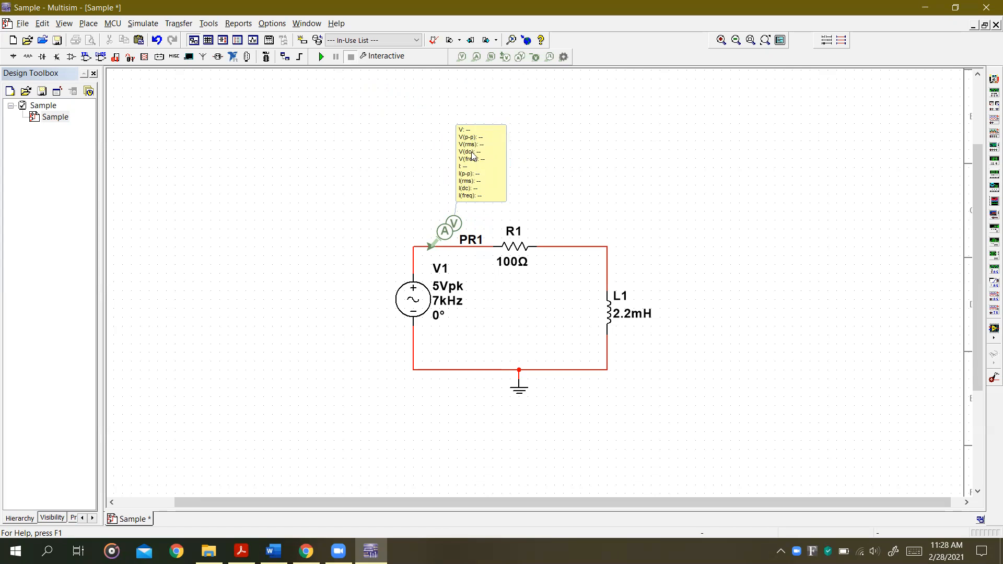
# - Start the interactive simulation with the probe readout enlarged, and close the Spreadsheet View
pyautogui.scroll(1, 474, 155)
pyautogui.scroll(2, 480, 198)
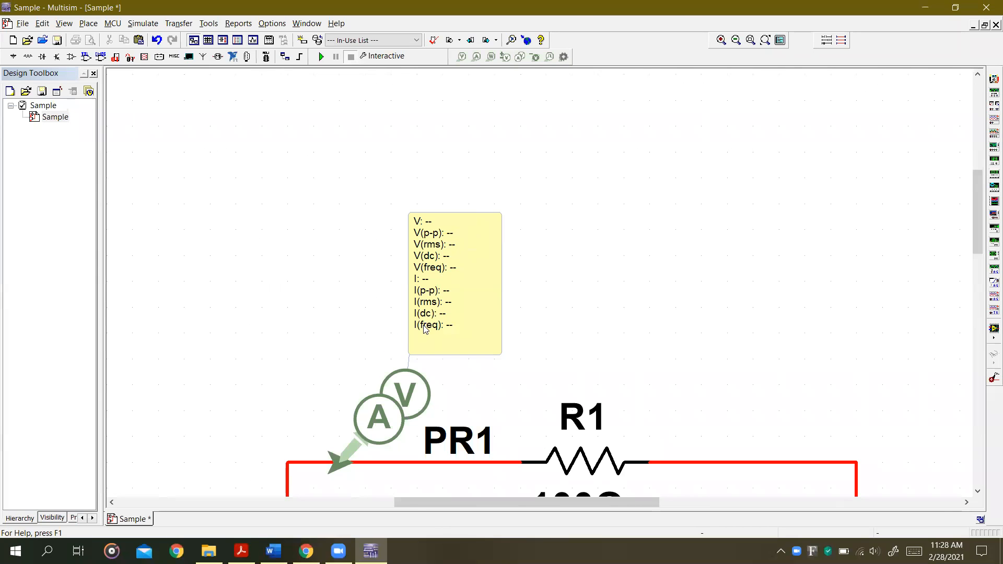
pyautogui.scroll(1, 425, 328)
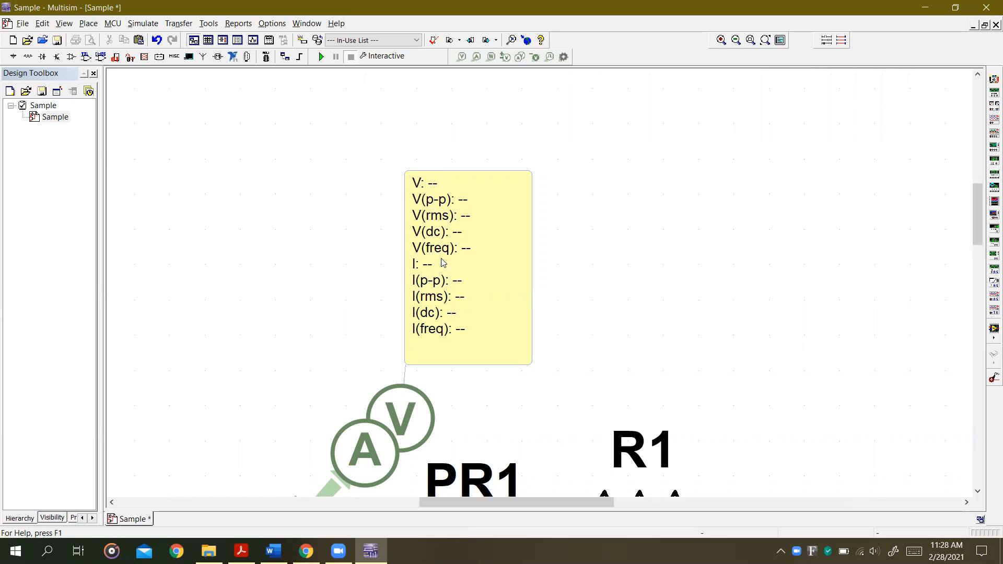
pyautogui.scroll(-4, 461, 409)
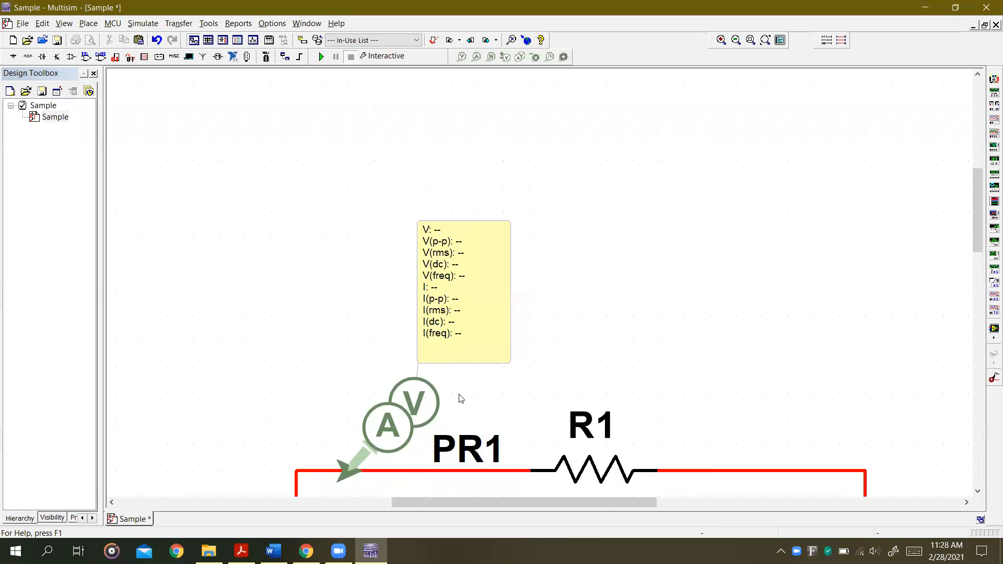
pyautogui.scroll(3, 542, 325)
pyautogui.moveTo(979, 198); pyautogui.dragTo(986, 233)
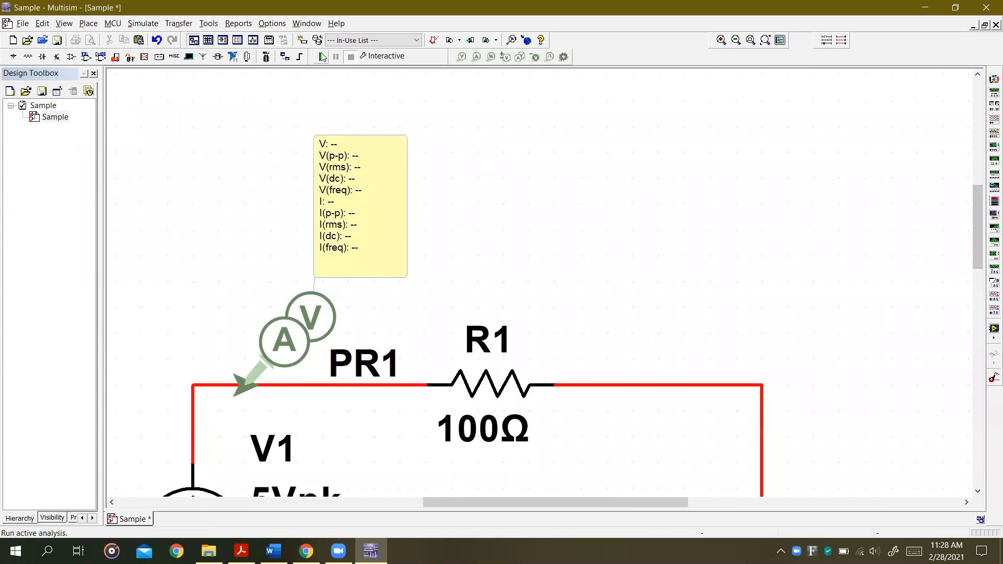
pyautogui.click(321, 57)
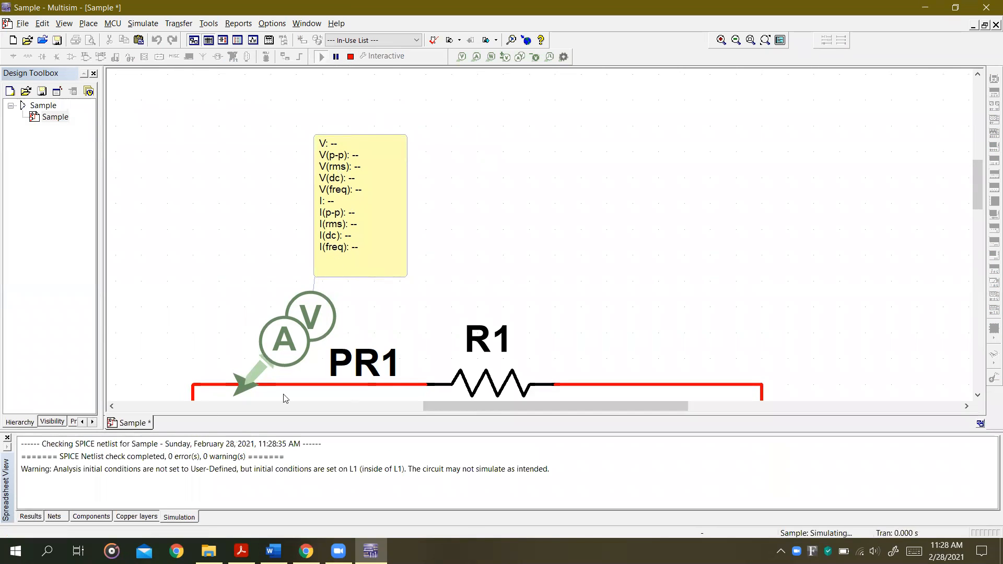
pyautogui.click(7, 438)
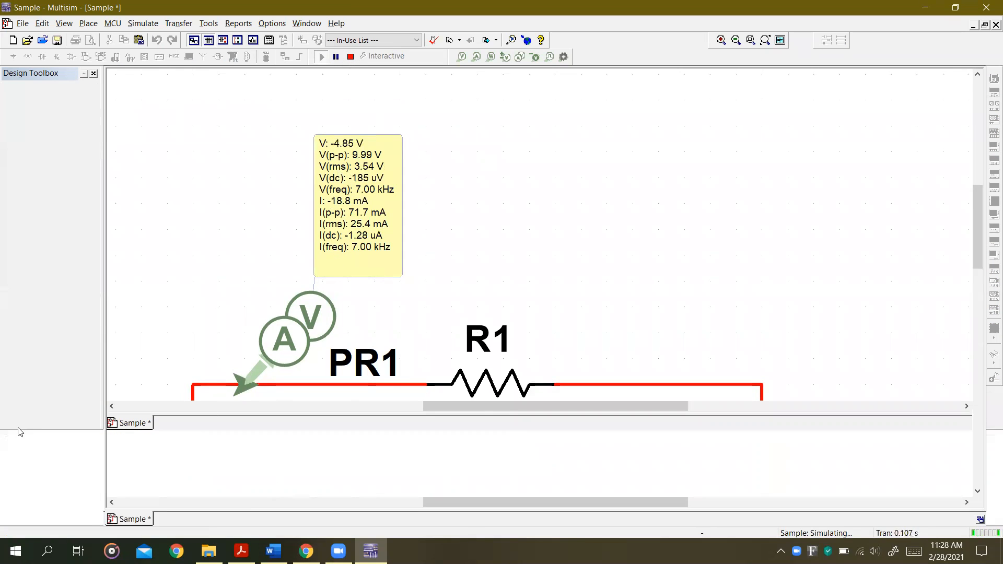
# - Examine the probe's voltage, current and frequency readings in the running circuit, and stop the simulation
pyautogui.scroll(-2, 438, 371)
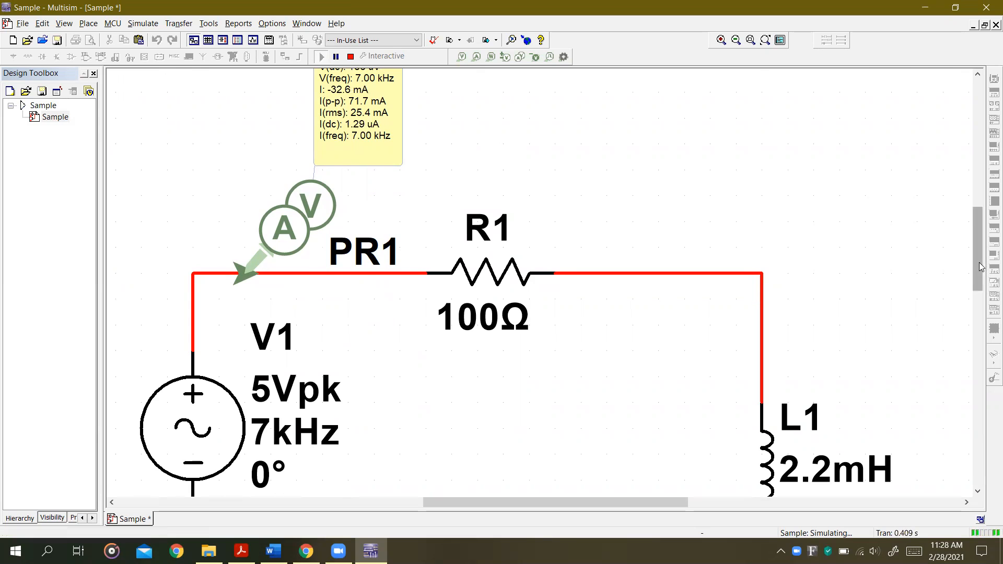
pyautogui.moveTo(980, 266); pyautogui.dragTo(981, 243)
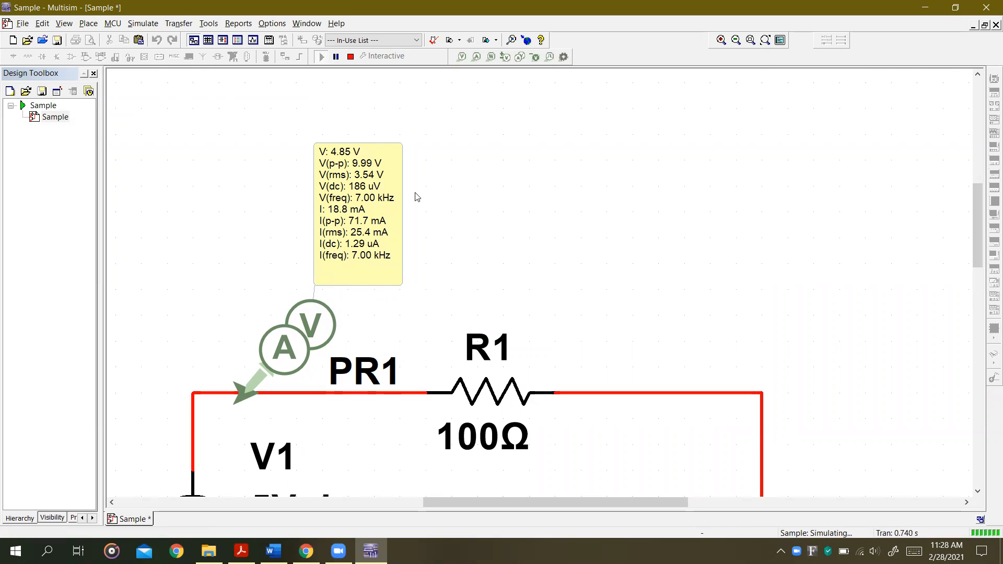
pyautogui.moveTo(980, 211); pyautogui.dragTo(981, 219)
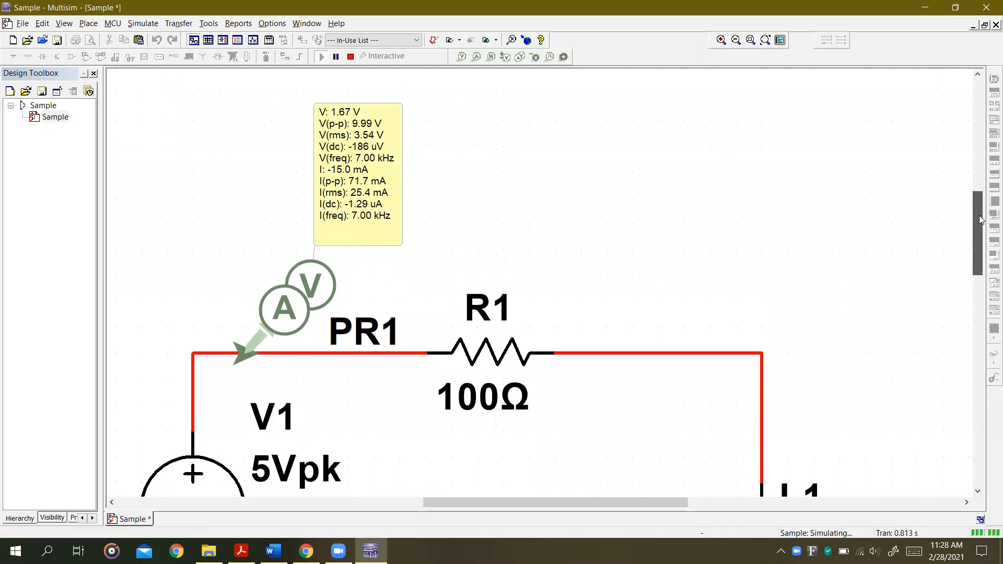
pyautogui.click(352, 53)
pyautogui.scroll(-1, 464, 390)
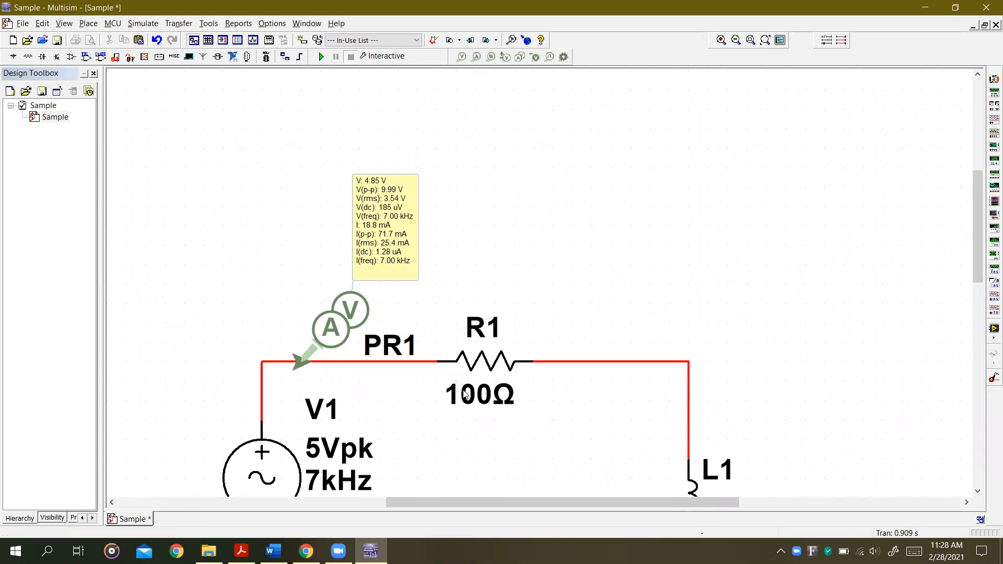
# - Review the completed circuit and read the current and input voltage waveform task in the pre-lab sheet
pyautogui.moveTo(980, 273); pyautogui.dragTo(980, 315)
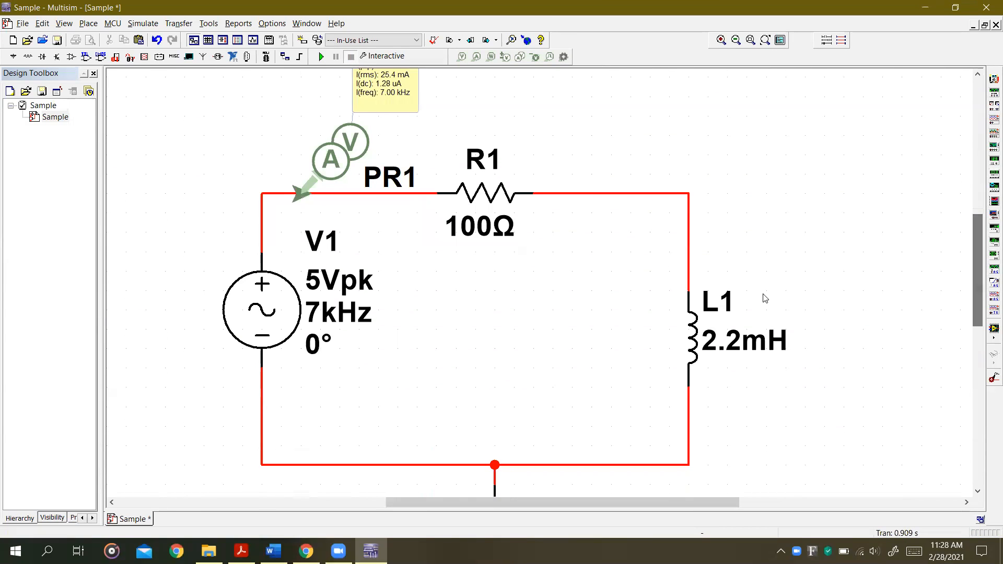
pyautogui.scroll(-2, 433, 381)
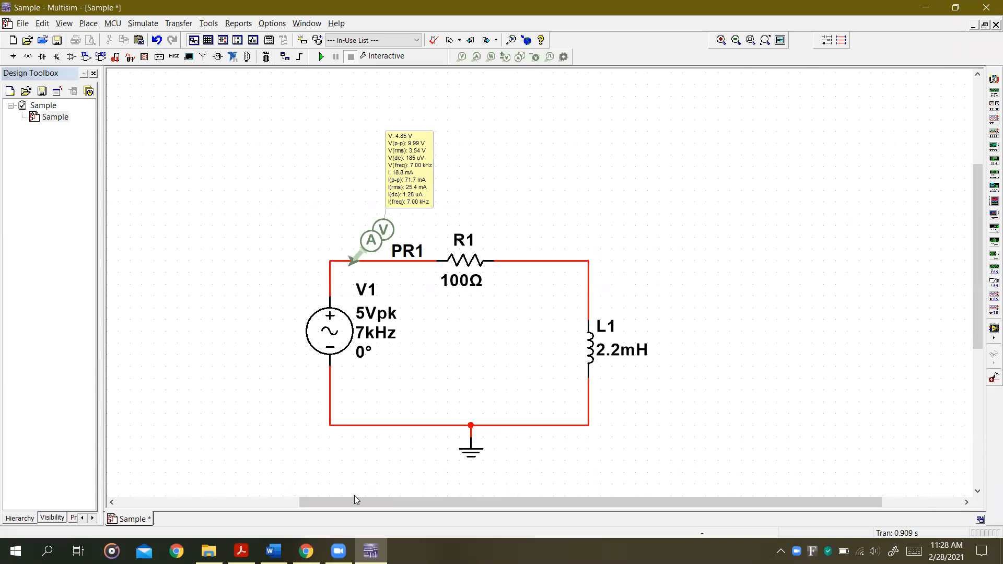
pyautogui.click(241, 552)
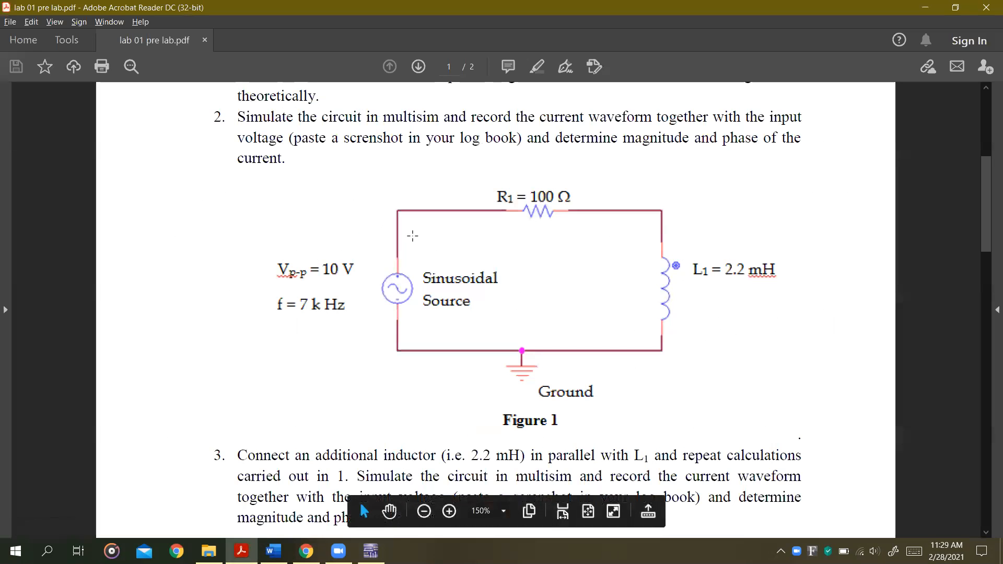
pyautogui.scroll(2, 413, 181)
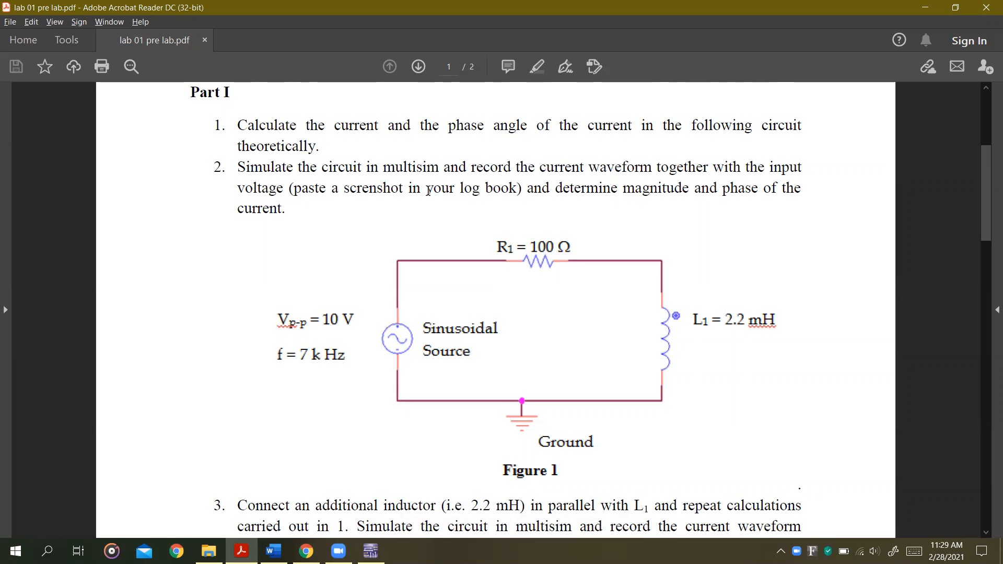
pyautogui.hotkey('alt', 'Tab')
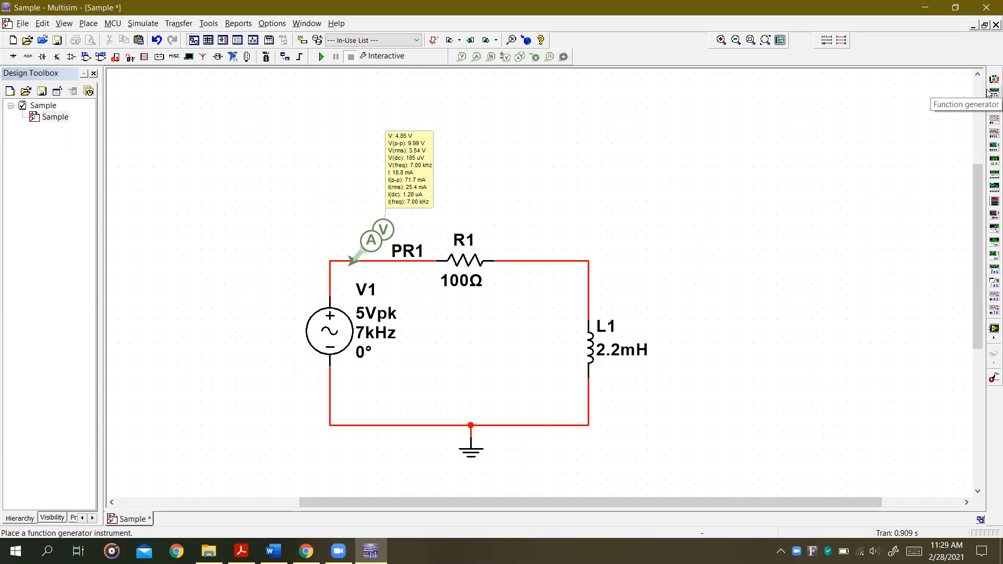
# - Place an oscilloscope beside the circuit and wire its channel A positive terminal to the node between V1 and R1
pyautogui.click(989, 123)
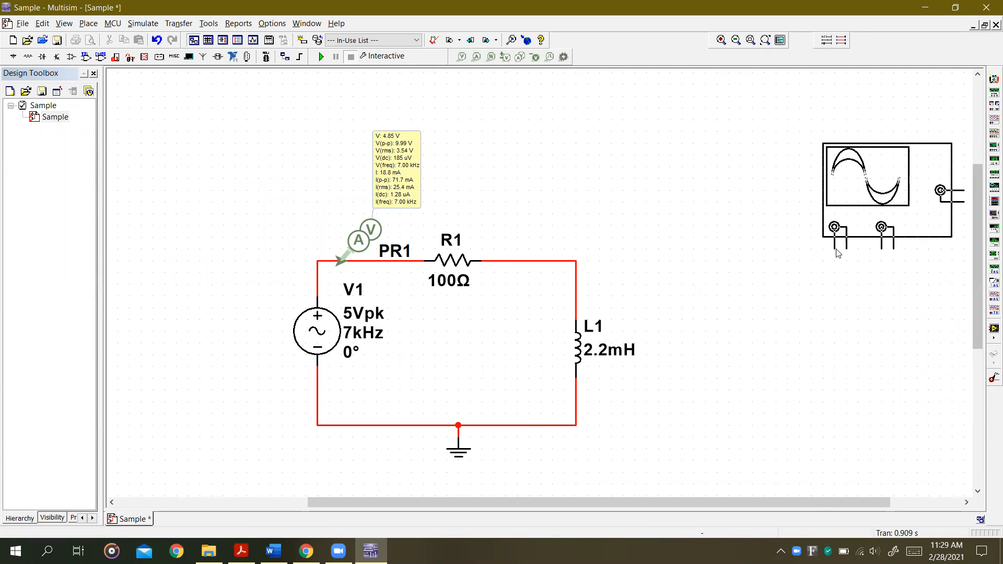
pyautogui.click(834, 202)
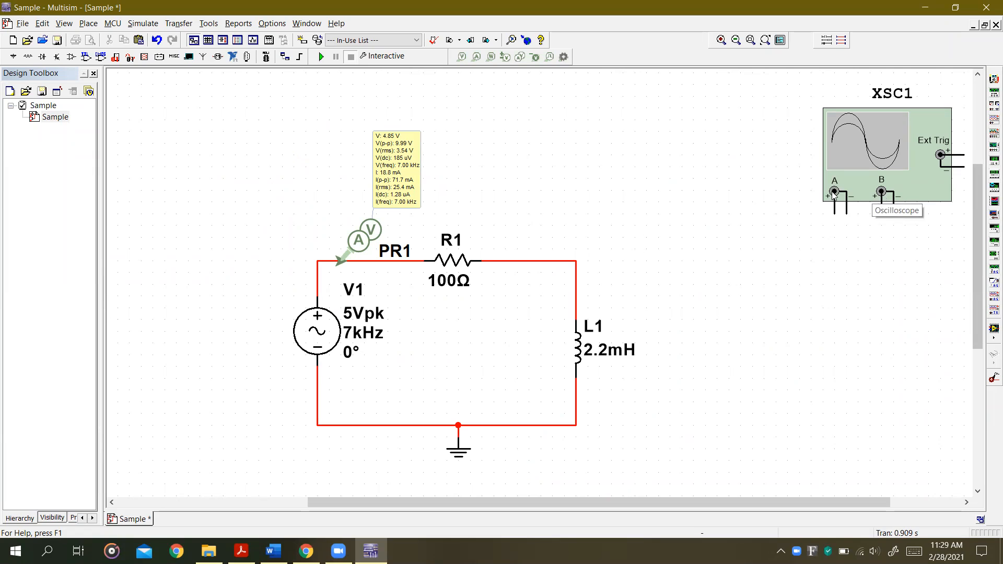
pyautogui.click(835, 214)
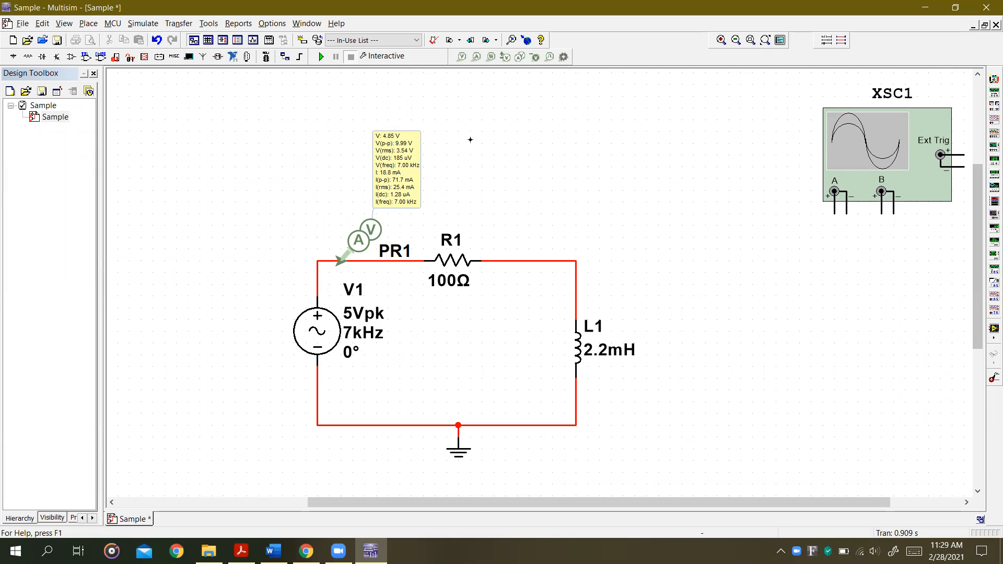
pyautogui.click(447, 131)
pyautogui.click(317, 260)
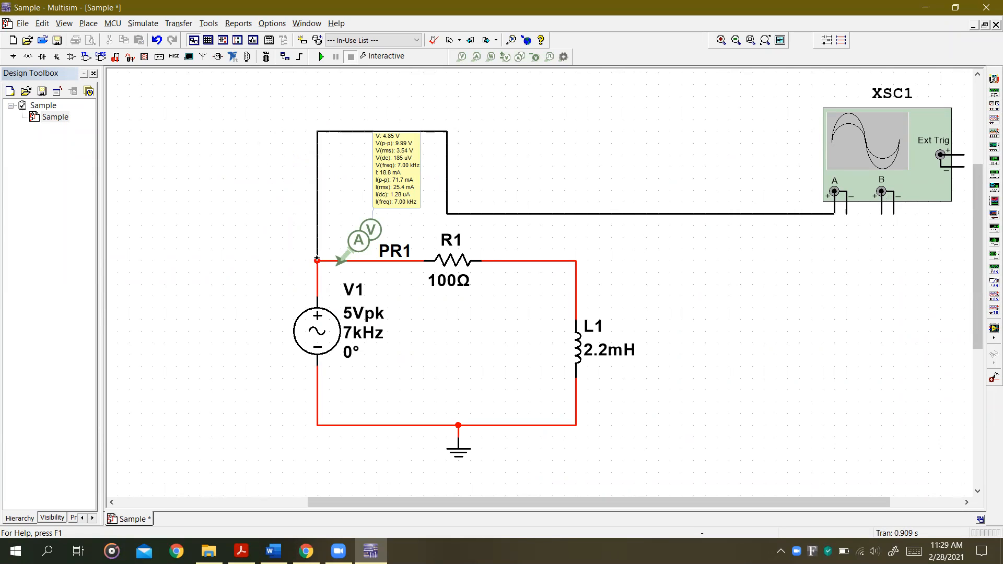
# - Place a copy of the ground below the oscilloscope and wire the negative terminals of channels A and B to it
pyautogui.click(848, 213)
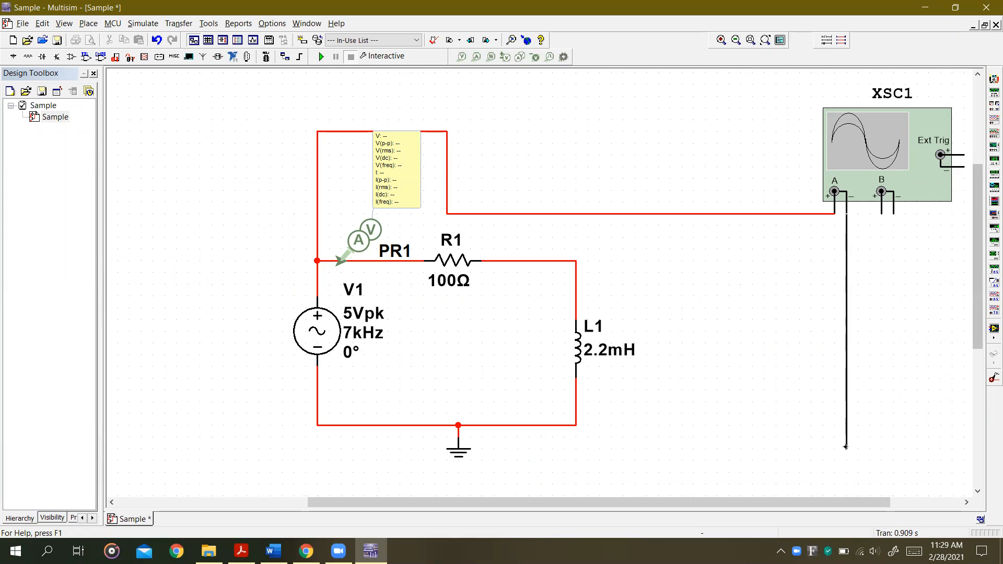
pyautogui.press('Escape')
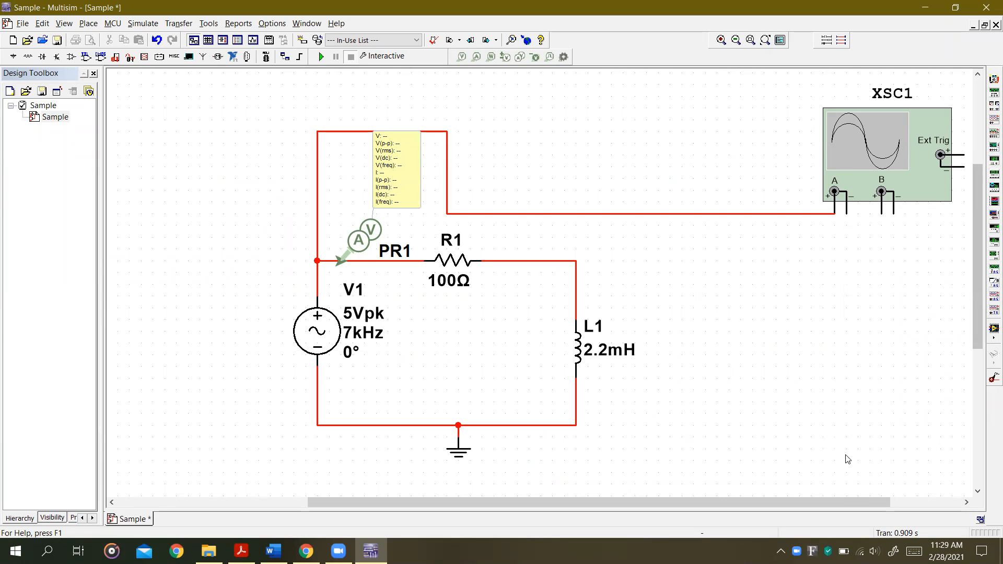
pyautogui.click(460, 458)
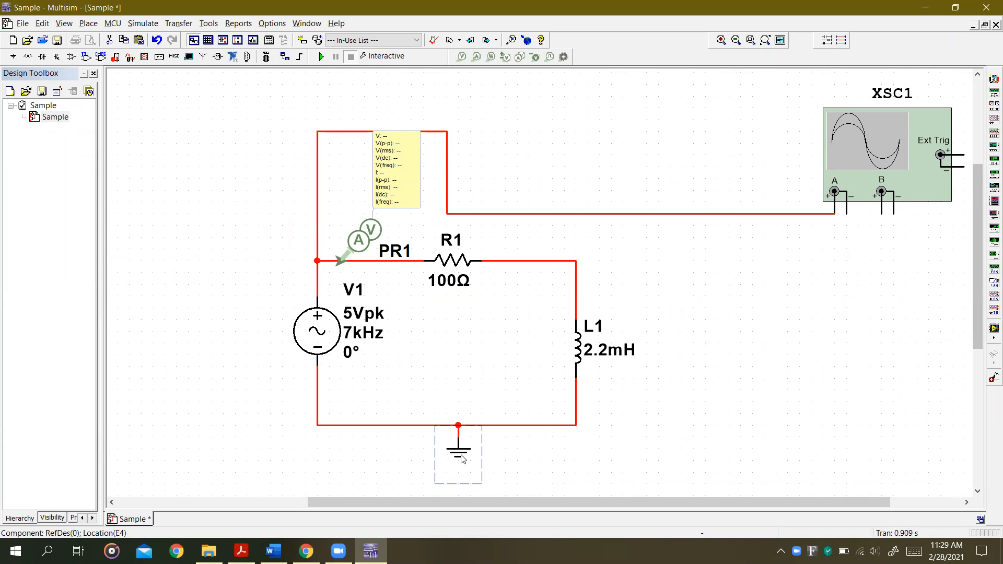
pyautogui.click(847, 409)
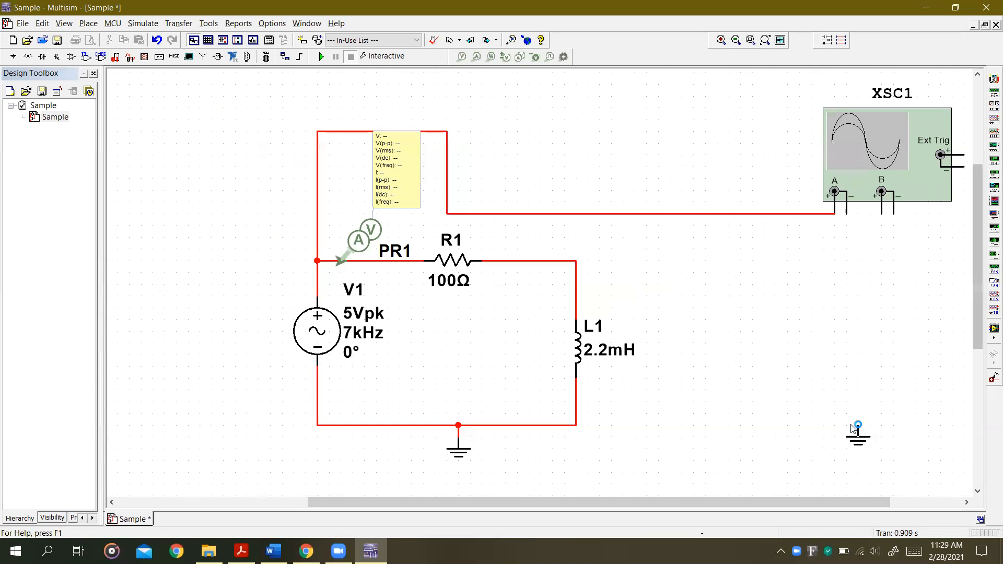
pyautogui.click(846, 213)
pyautogui.click(847, 425)
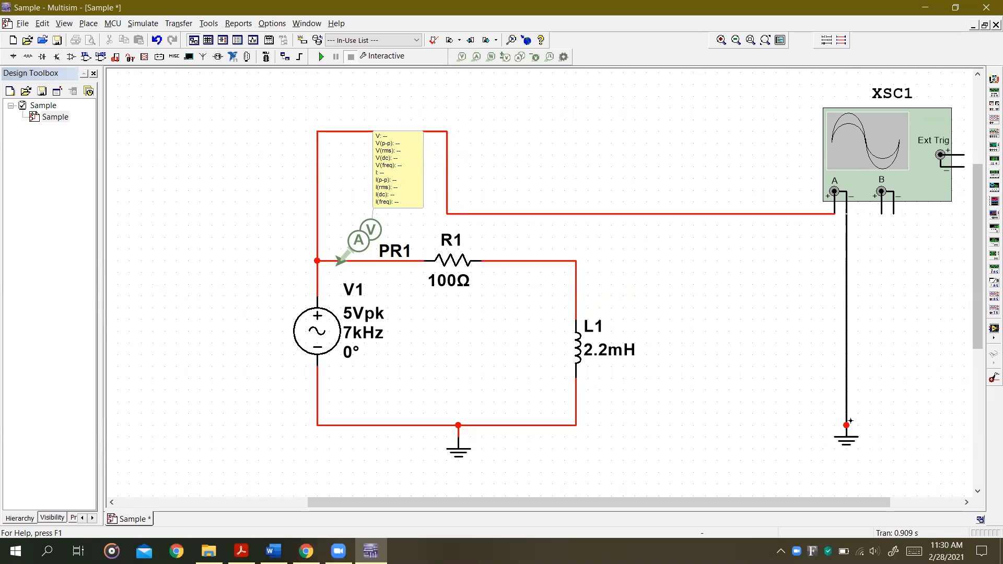
pyautogui.click(895, 214)
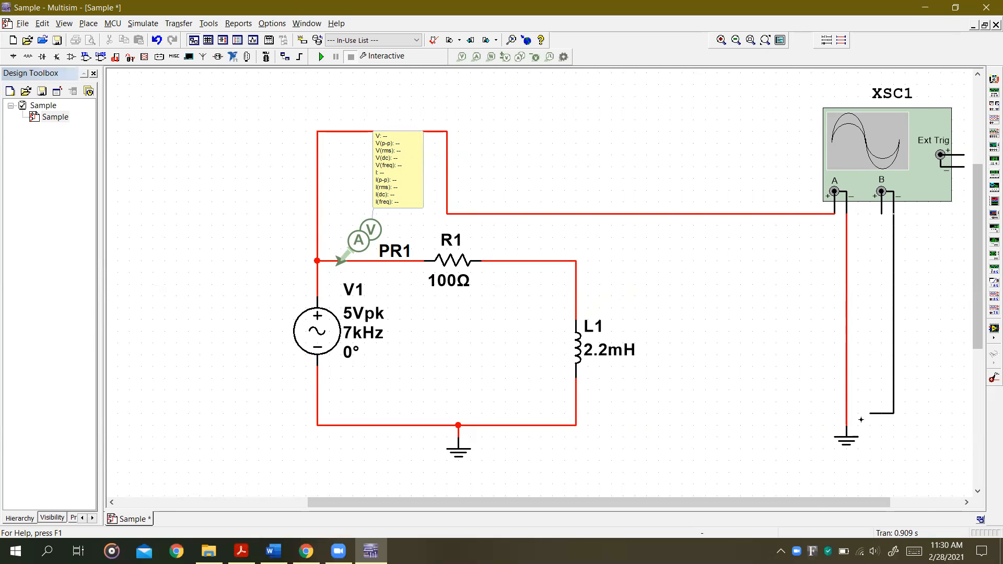
pyautogui.click(847, 414)
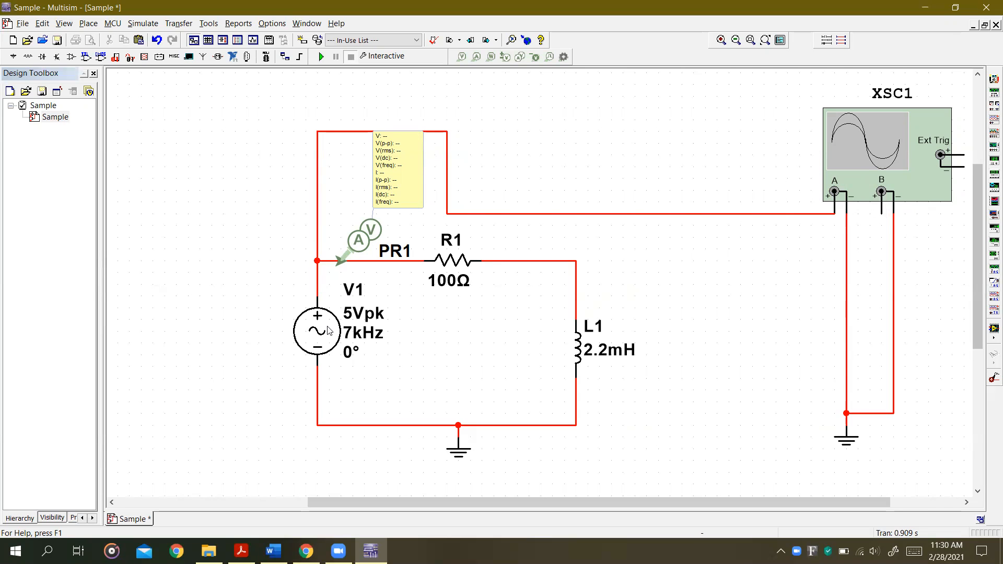
# - Open the oscilloscope's display beside the circuit and run the simulation with the log pane closed
pyautogui.doubleClick(858, 149)
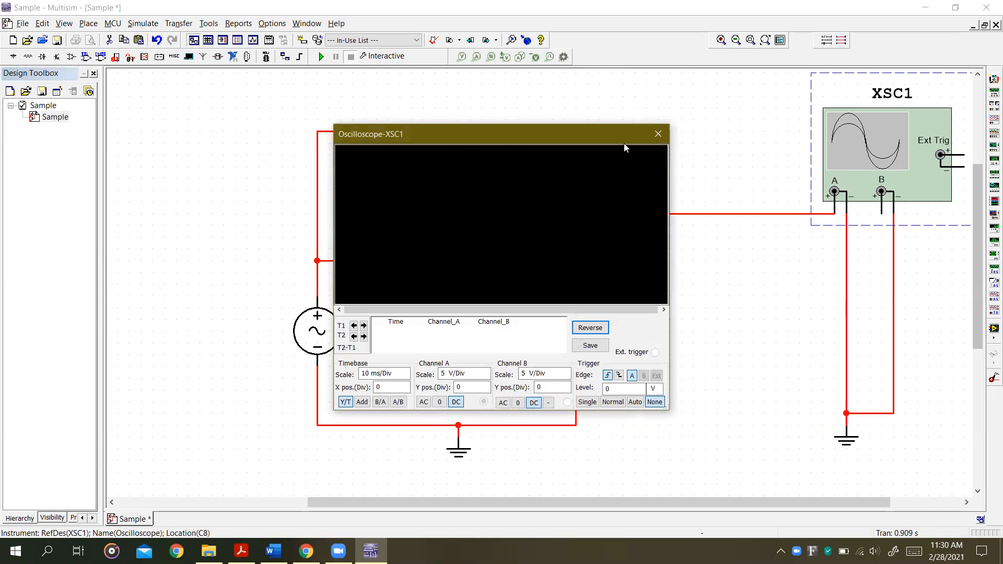
pyautogui.moveTo(442, 134); pyautogui.dragTo(667, 90)
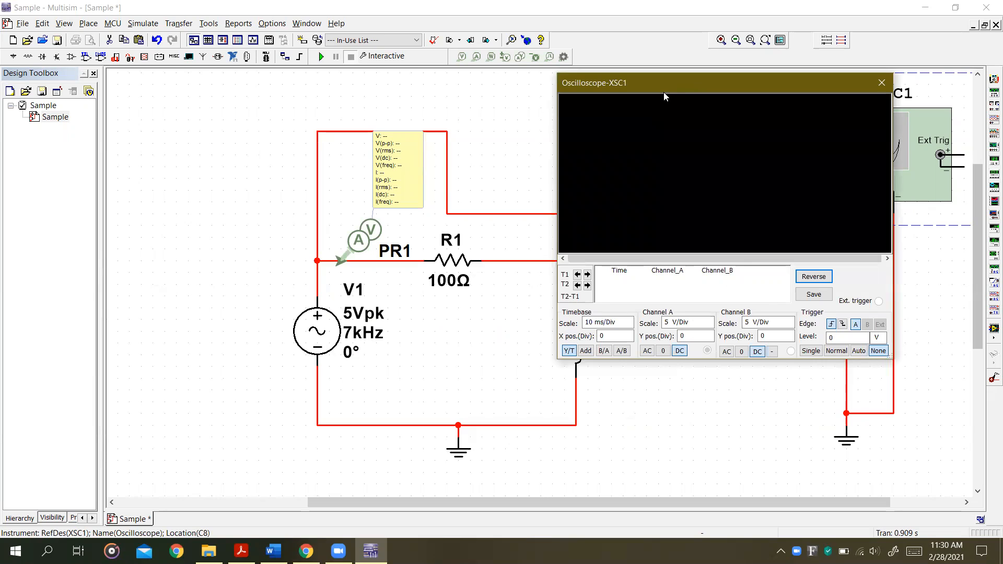
pyautogui.click(321, 57)
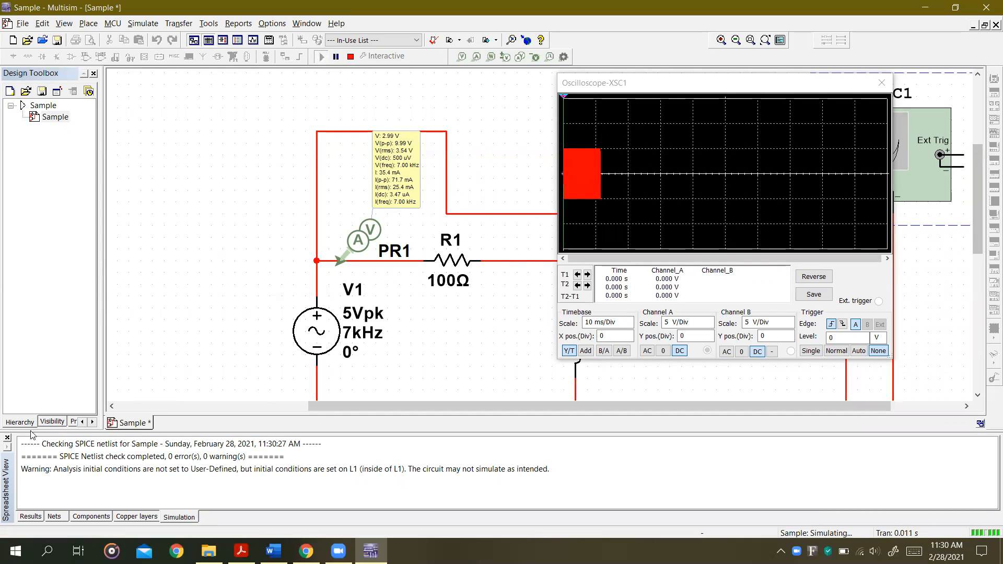
pyautogui.click(8, 437)
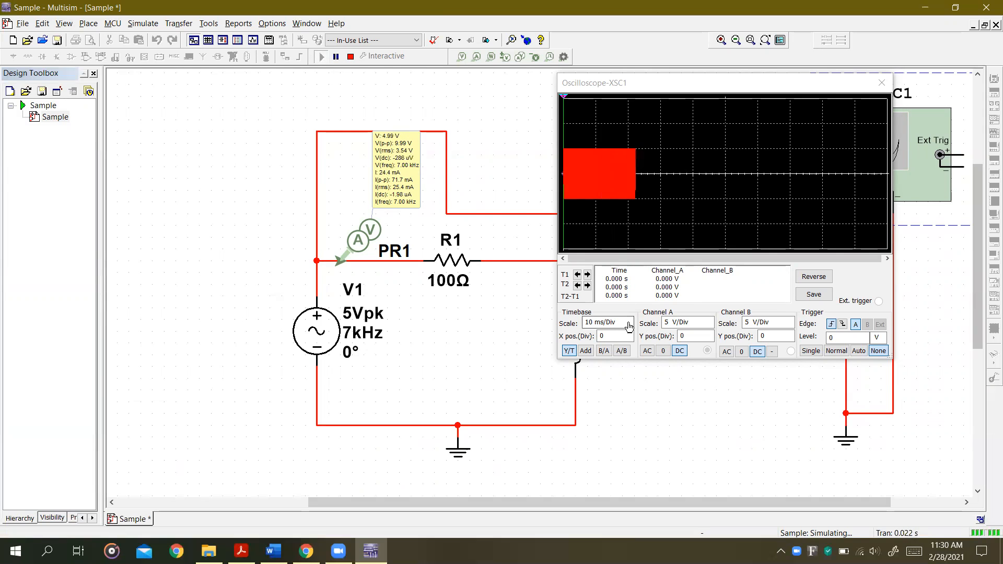
# - Set the oscilloscope timebase to 50 us/Div, then stop the simulation and return the trace to its start
pyautogui.click(629, 328)
pyautogui.click(630, 328)
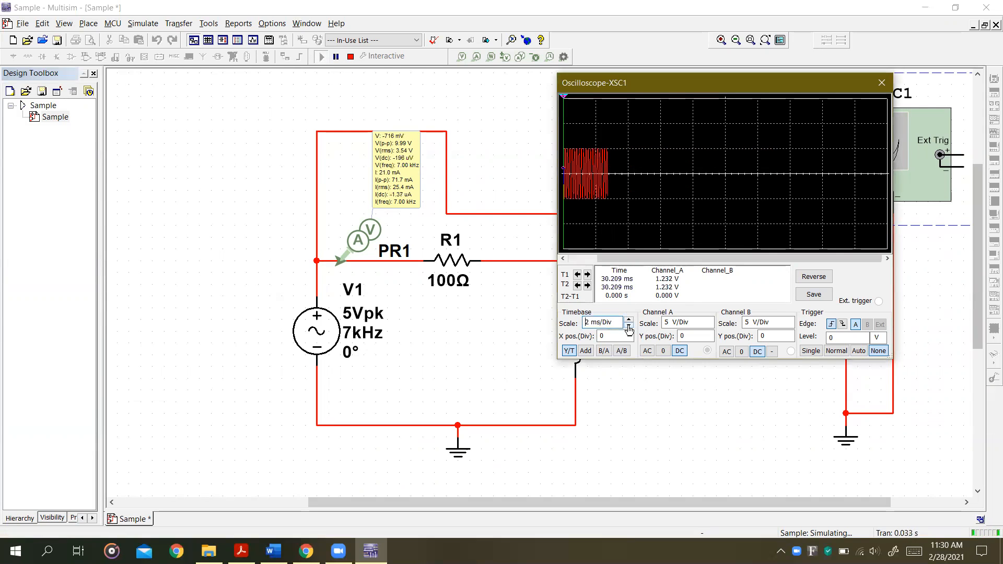
pyautogui.click(629, 329)
pyautogui.click(629, 329)
pyautogui.click(629, 328)
pyautogui.click(629, 329)
pyautogui.click(630, 328)
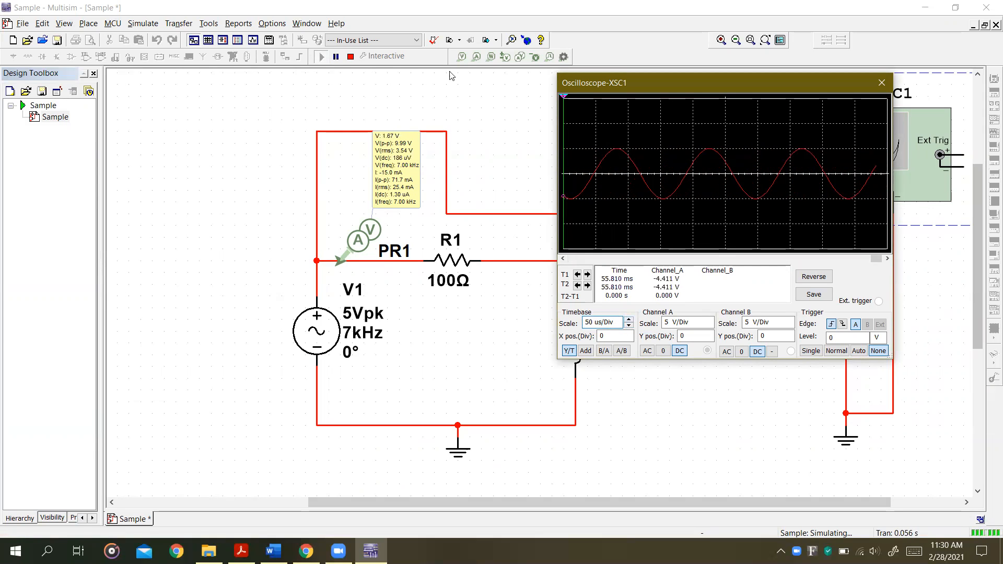
pyautogui.click(351, 56)
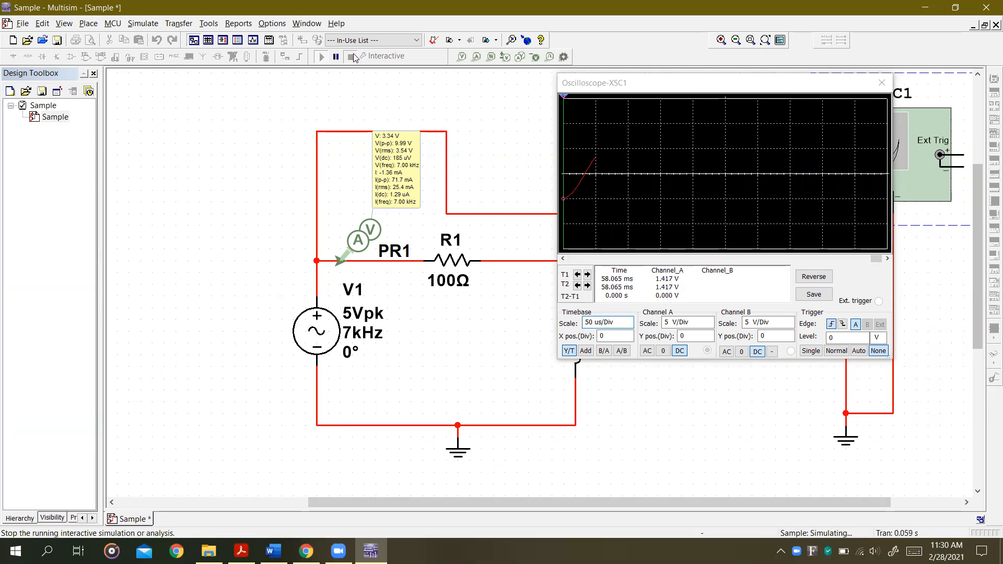
pyautogui.click(874, 270)
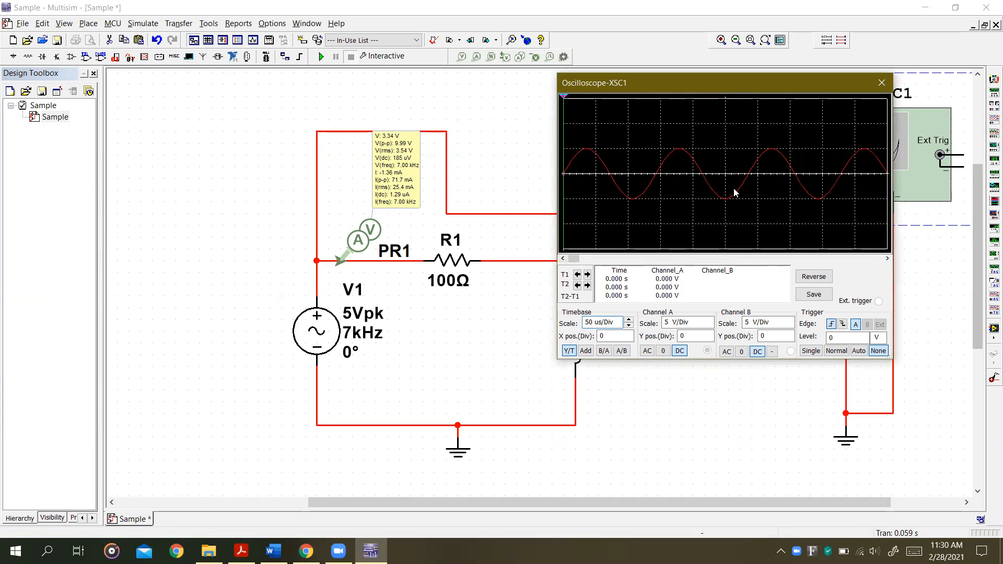
# - Set the channel A scale to 2 V/Div and the oscilloscope timebase to 20 us/Div
pyautogui.click(685, 322)
pyautogui.click(710, 326)
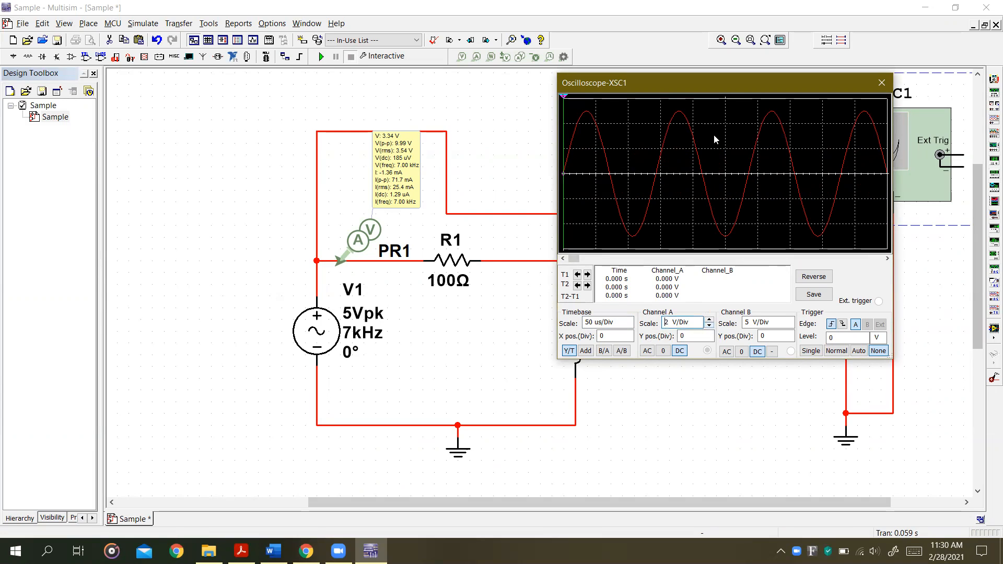
pyautogui.click(625, 323)
pyautogui.click(630, 327)
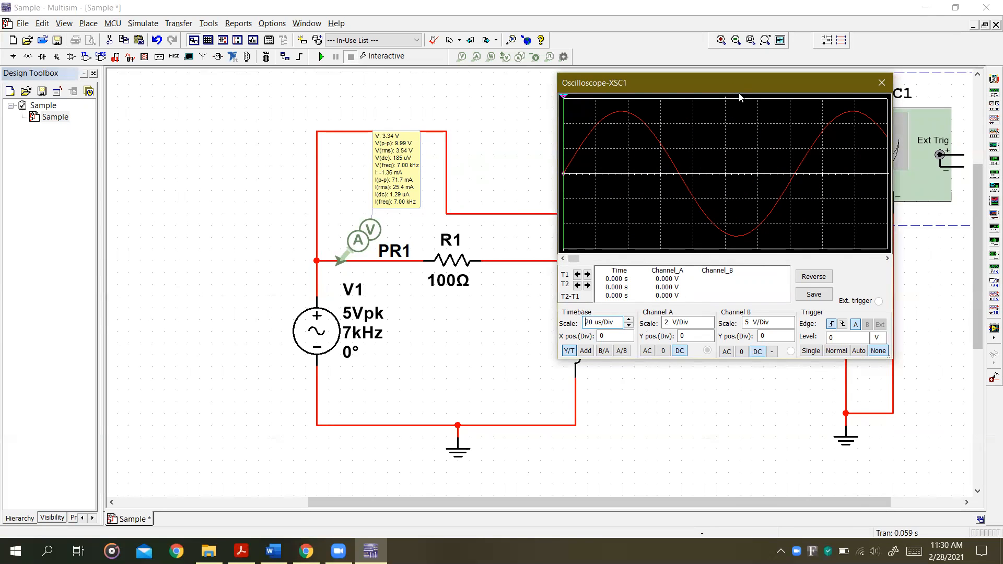
# - Move the oscilloscope display clear of the circuit and save the design
pyautogui.moveTo(739, 83); pyautogui.dragTo(700, 335)
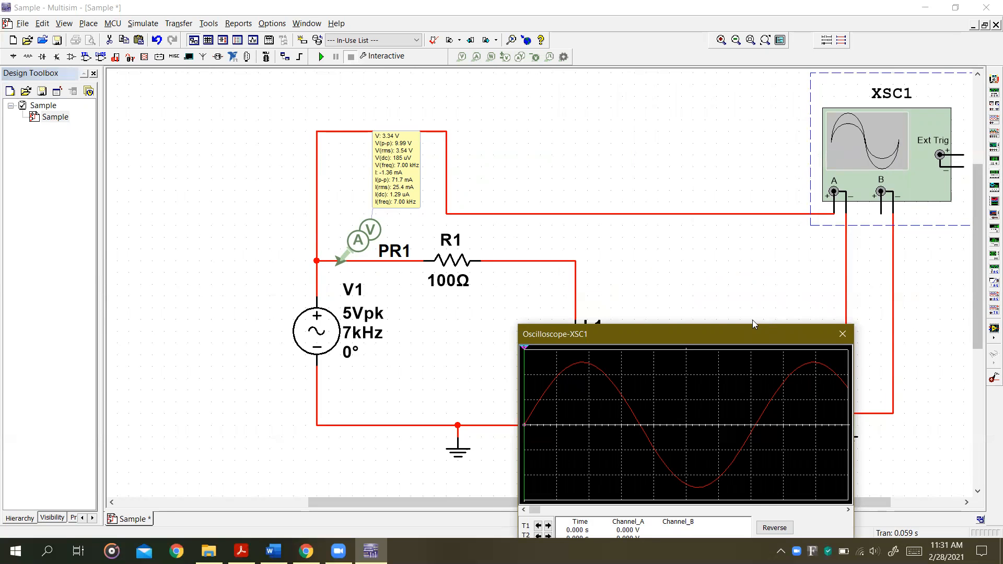
pyautogui.moveTo(752, 331); pyautogui.dragTo(175, 105)
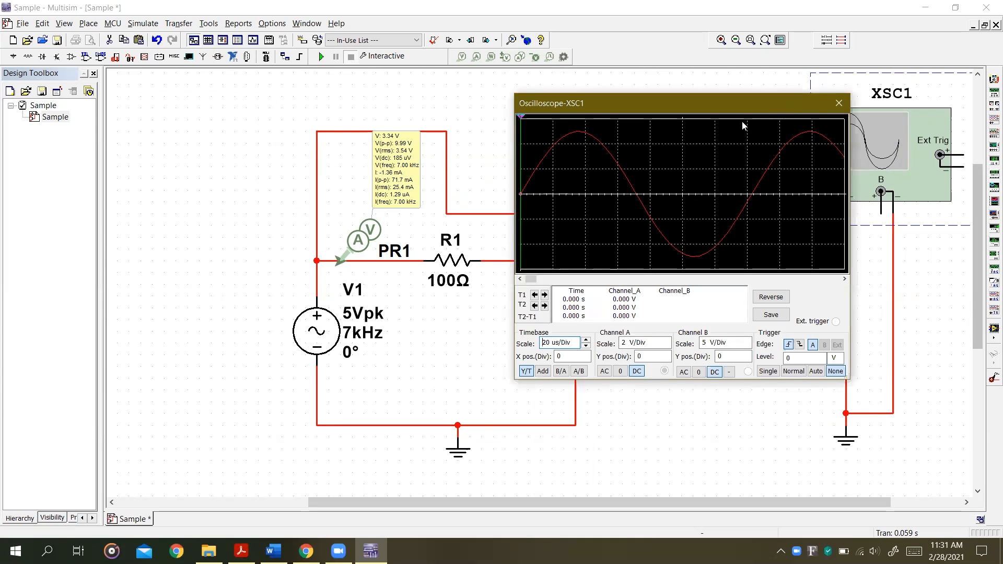
pyautogui.moveTo(689, 105); pyautogui.dragTo(684, 108)
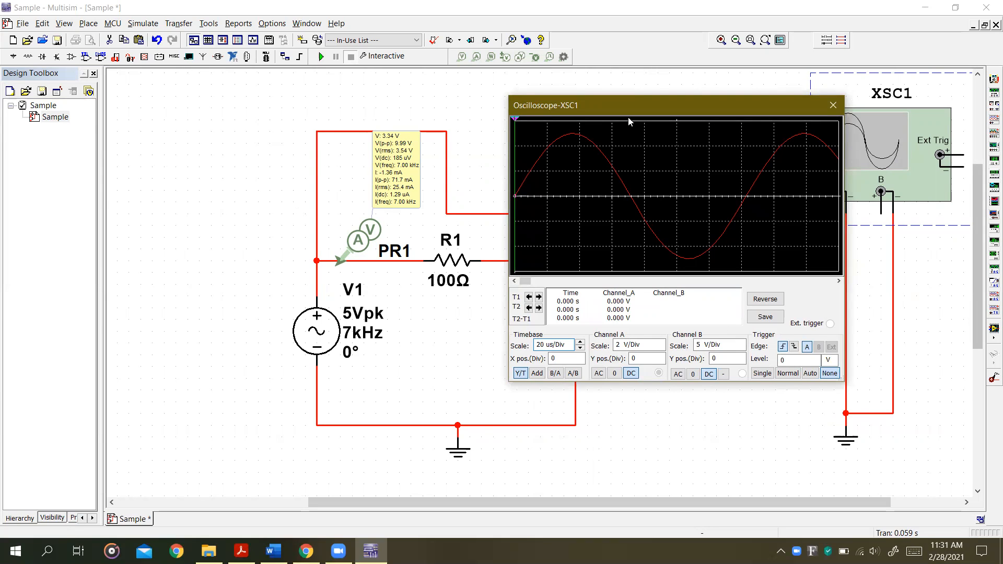
pyautogui.moveTo(685, 110); pyautogui.dragTo(120, 166)
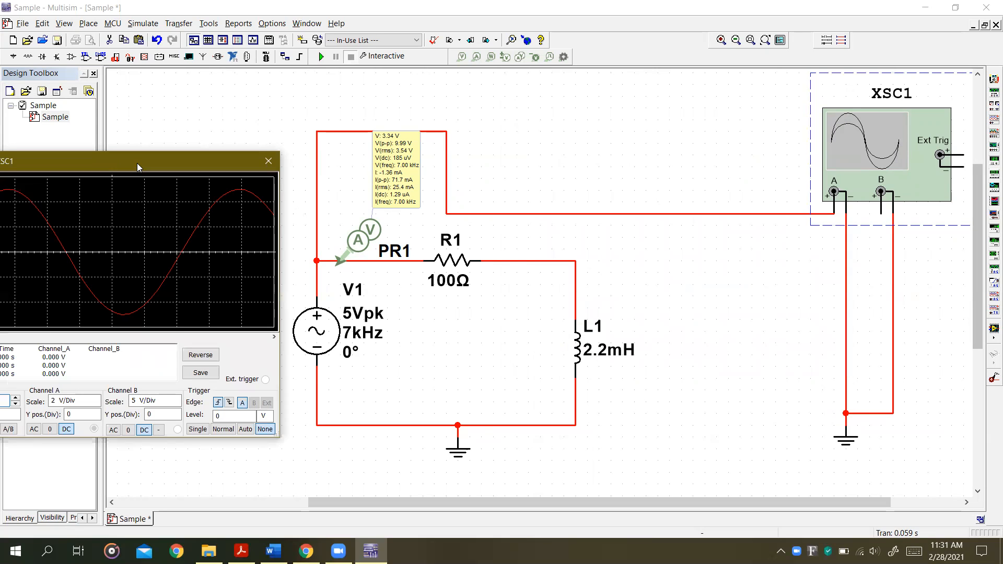
pyautogui.moveTo(137, 163); pyautogui.dragTo(646, 96)
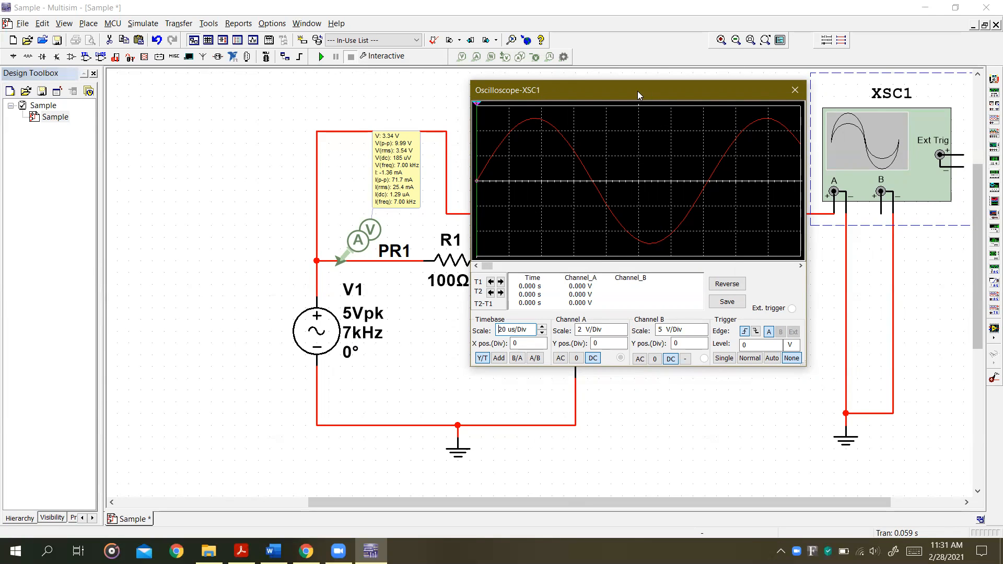
pyautogui.moveTo(638, 91); pyautogui.dragTo(121, 143)
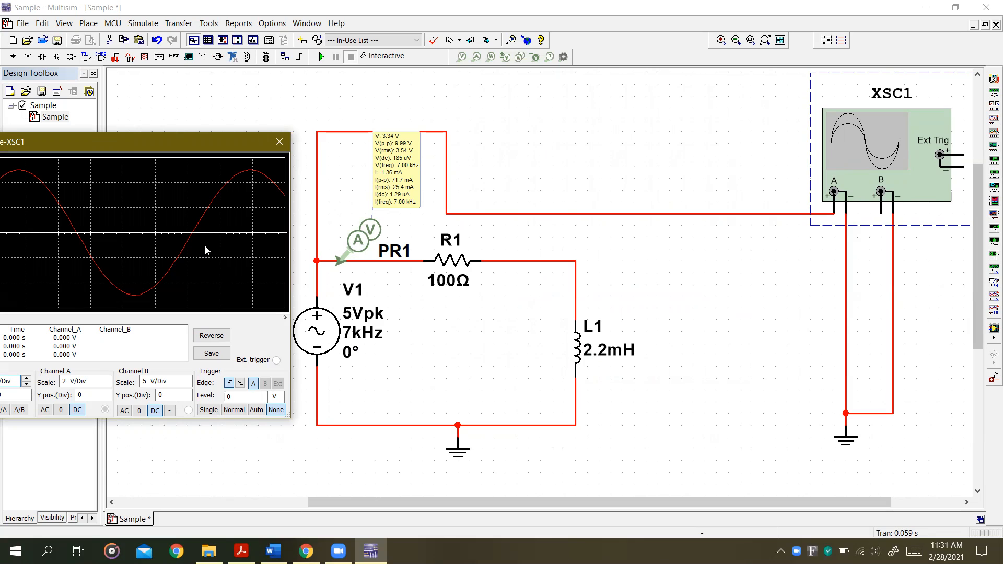
pyautogui.click(365, 4)
pyautogui.click(198, 145)
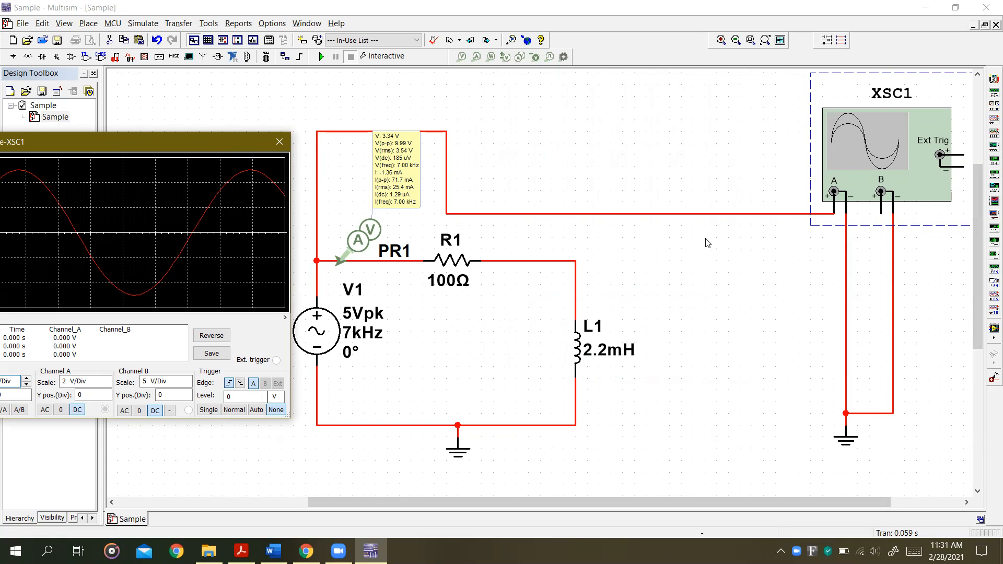
# - Shift R1 closer to L1 and place a current clamp on the wire between PR1 and R1
pyautogui.moveTo(456, 264); pyautogui.dragTo(516, 264)
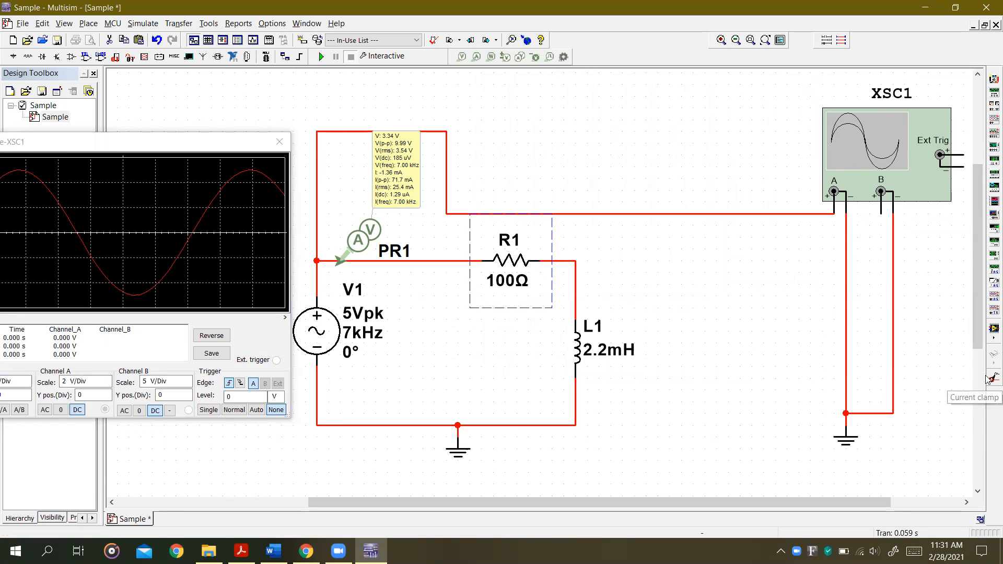
pyautogui.click(989, 395)
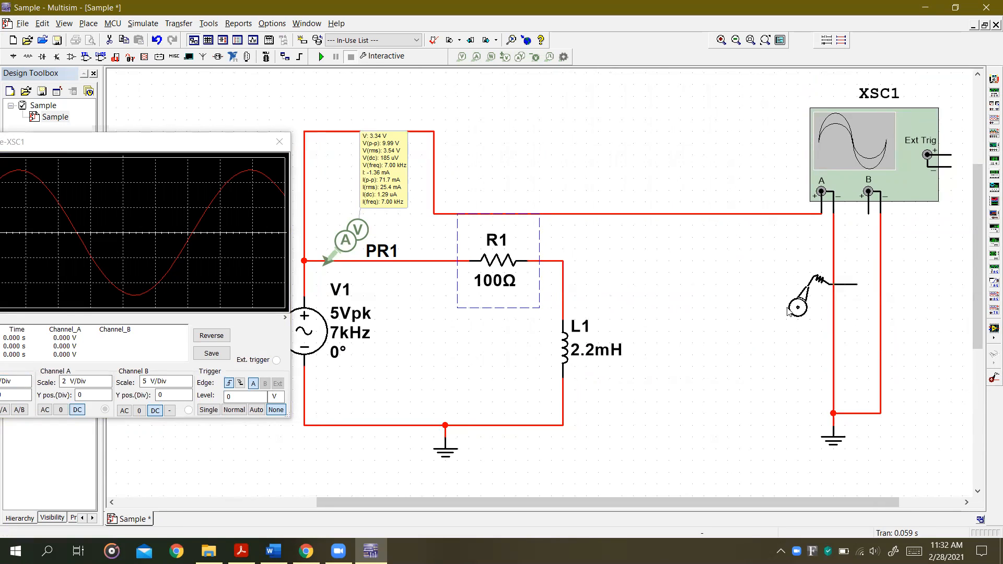
pyautogui.click(411, 261)
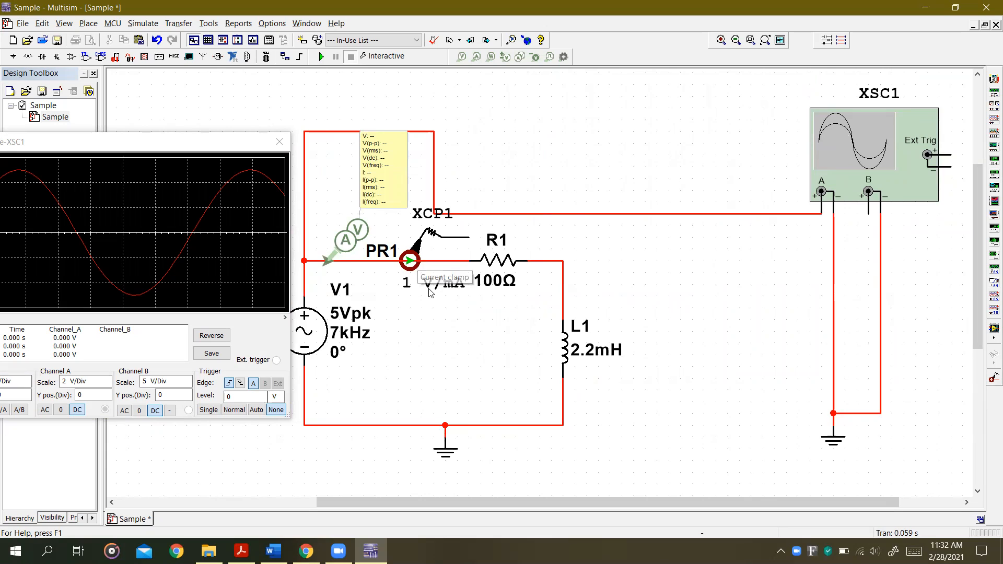
# - Examine the current clamp's voltage-to-current ratio in its properties, leaving it at 1 V/mA
pyautogui.doubleClick(417, 262)
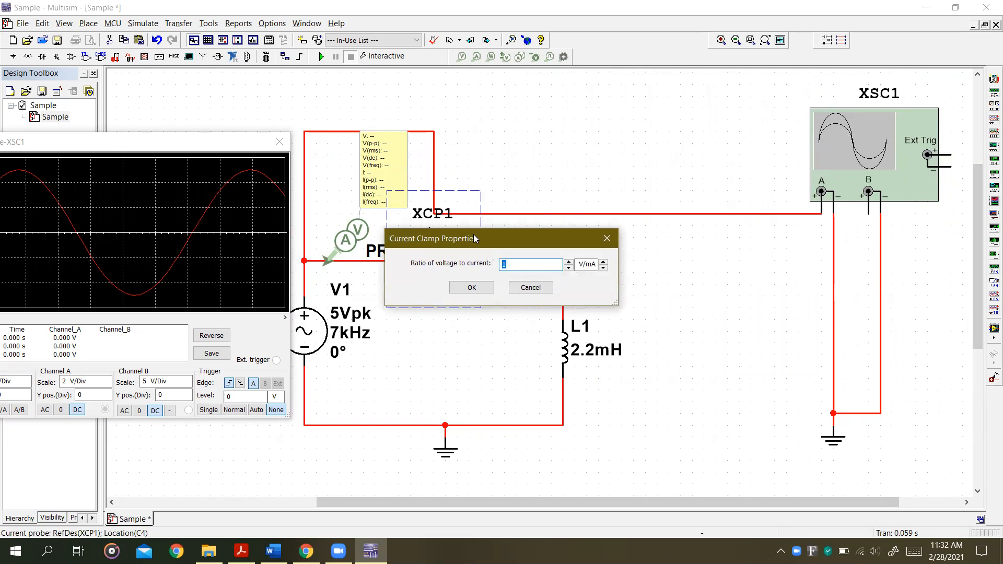
pyautogui.moveTo(462, 249); pyautogui.dragTo(605, 152)
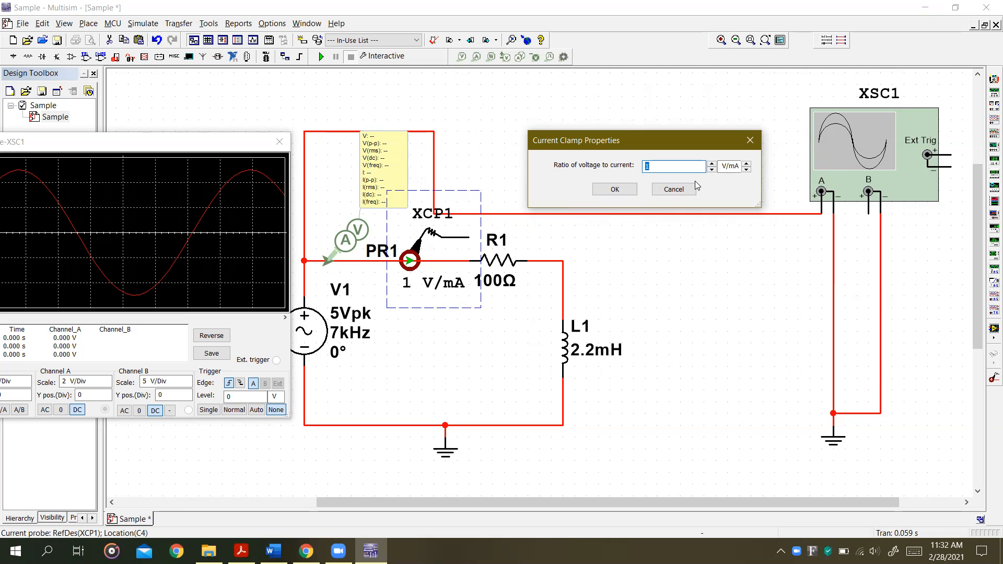
pyautogui.click(614, 189)
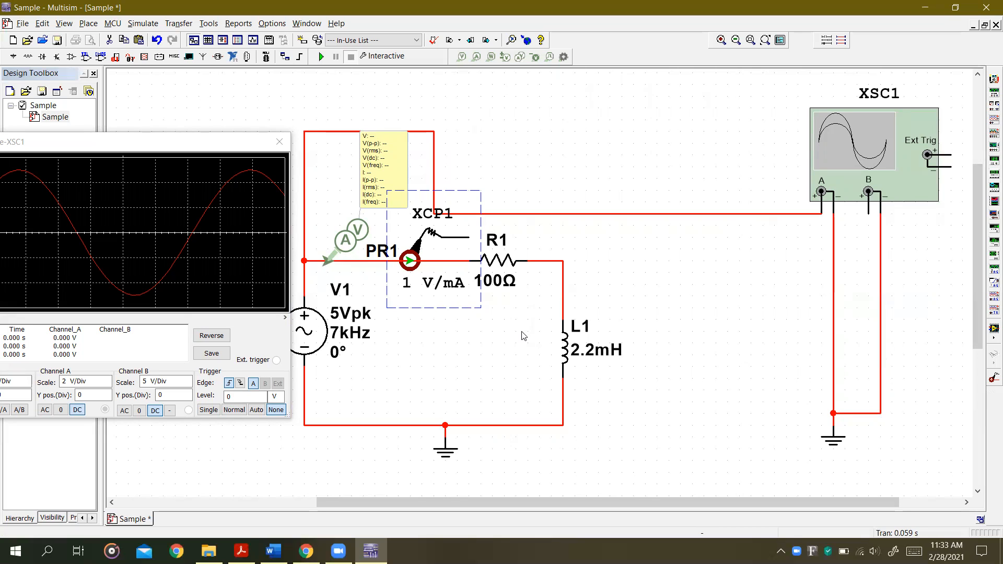
pyautogui.click(594, 268)
pyautogui.doubleClick(410, 261)
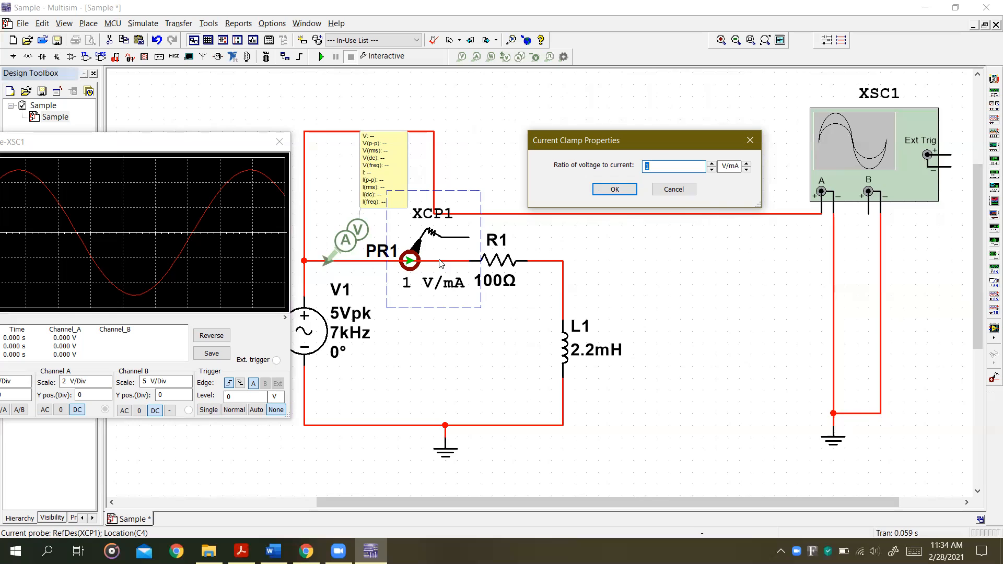
pyautogui.click(663, 194)
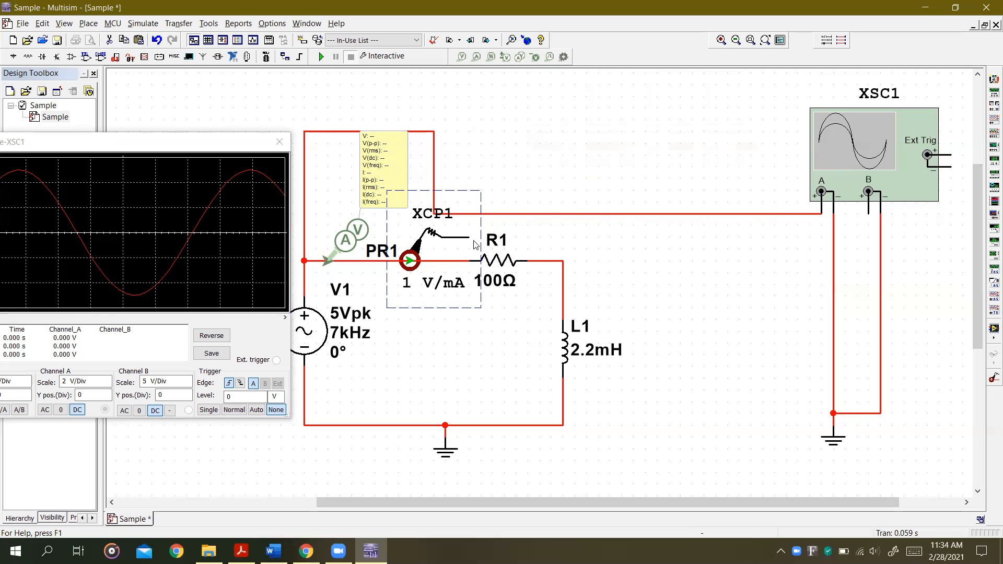
pyautogui.click(549, 246)
# - Rerun the simulation with the oscilloscope display over the circuit, stop it, and move back to the beginning of the trace
pyautogui.moveTo(224, 143); pyautogui.dragTo(657, 142)
pyautogui.click(322, 57)
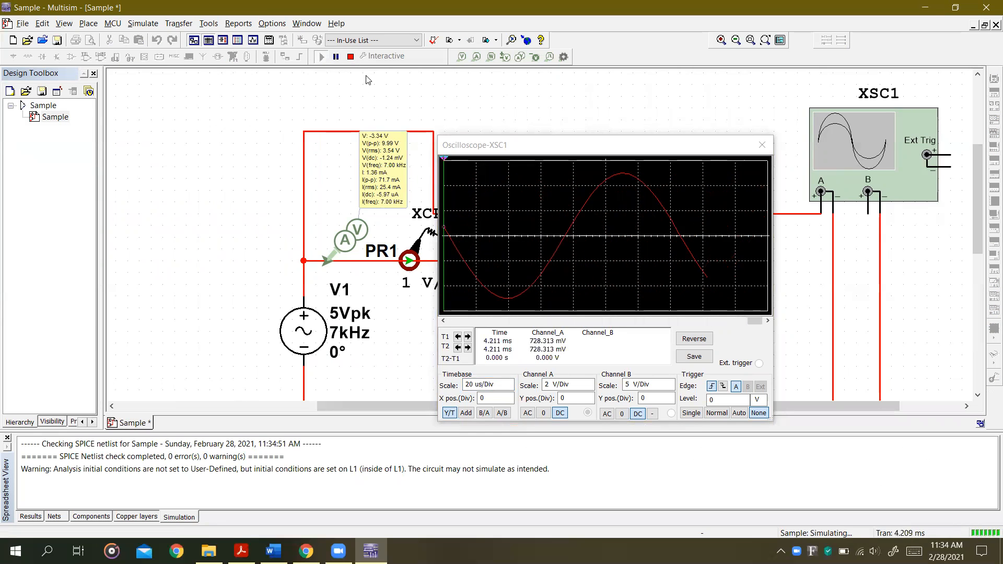
pyautogui.click(350, 57)
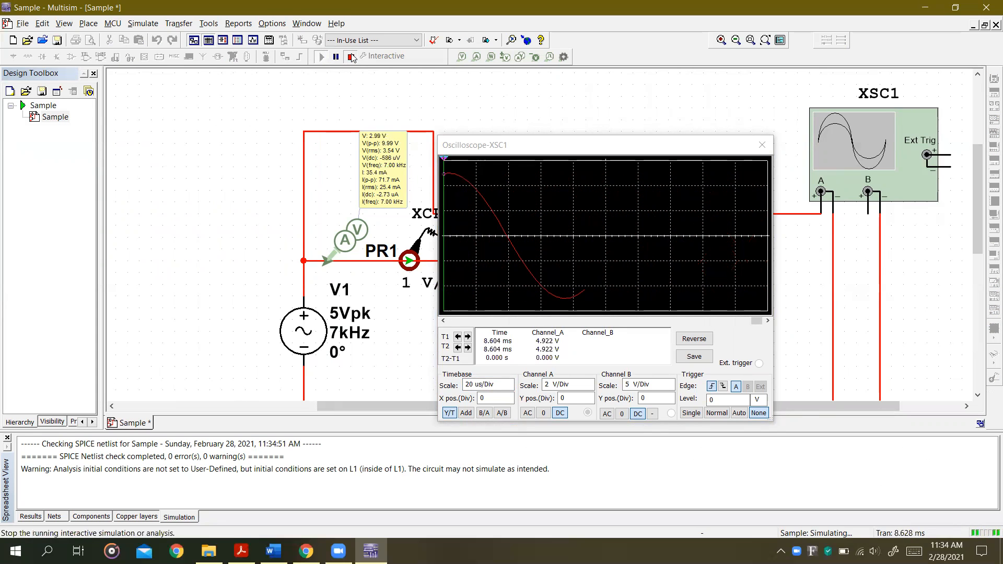
pyautogui.moveTo(757, 321)
pyautogui.mouseDown()
pyautogui.moveTo(441, 322)
pyautogui.moveTo(455, 323)
pyautogui.mouseUp()
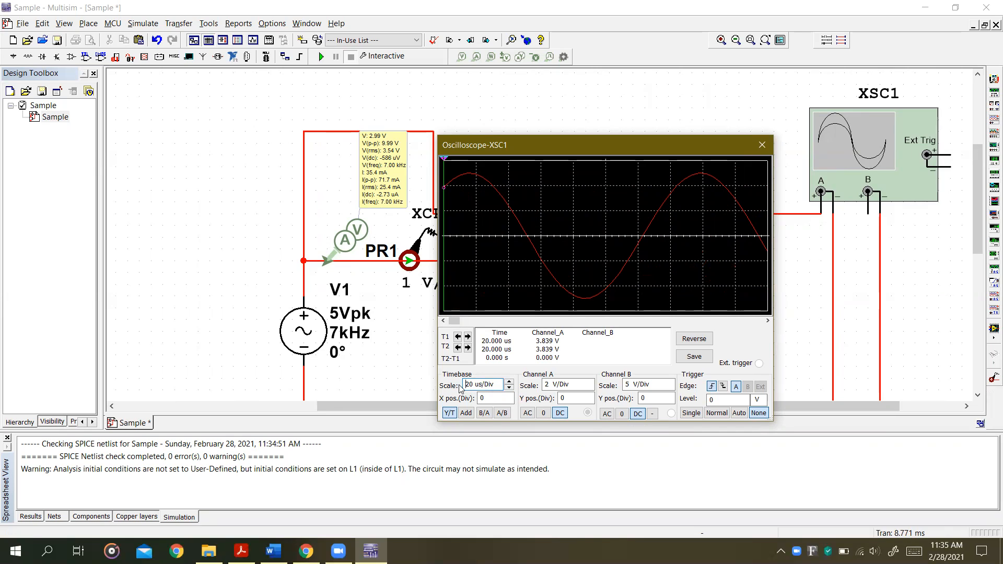
# - Try the channel A scale at 20 V/Div and restore it to 2 V/Div
pyautogui.click(579, 388)
pyautogui.click(591, 389)
pyautogui.click(591, 389)
pyautogui.click(592, 389)
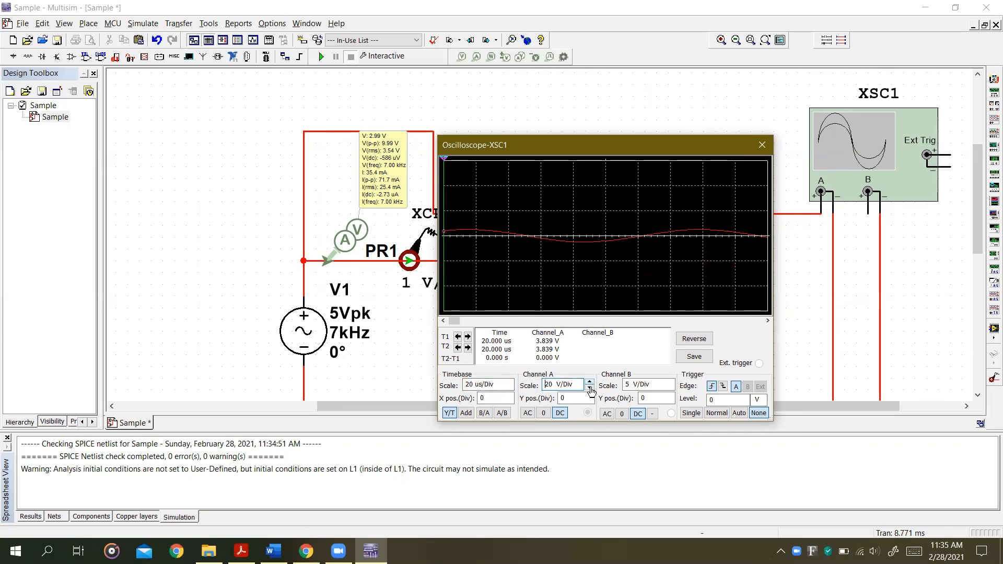
pyautogui.click(591, 389)
pyautogui.click(591, 390)
pyautogui.click(591, 390)
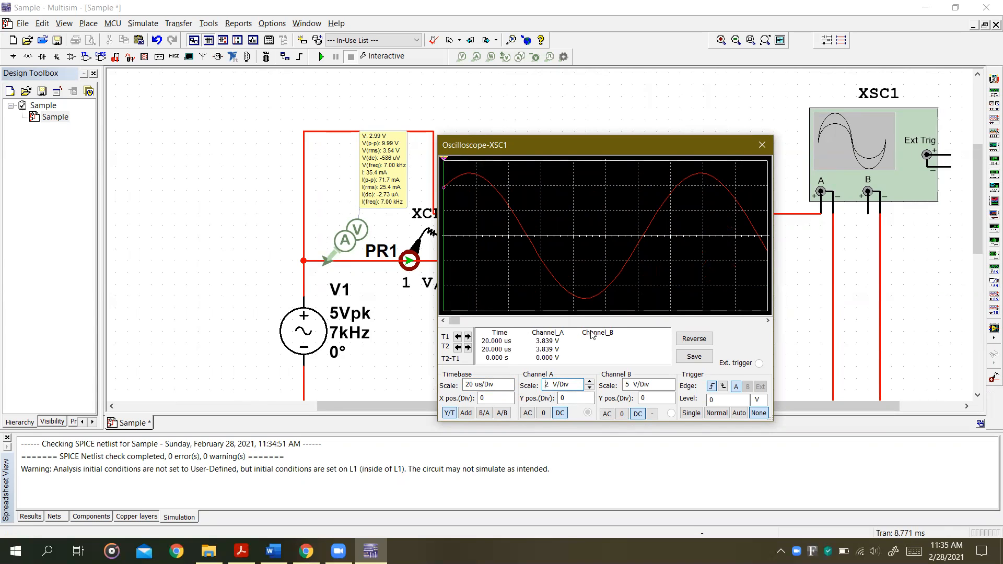
# - Return the trace to 0 s and clear the oscilloscope display and simulation log away from the current clamp
pyautogui.click(443, 322)
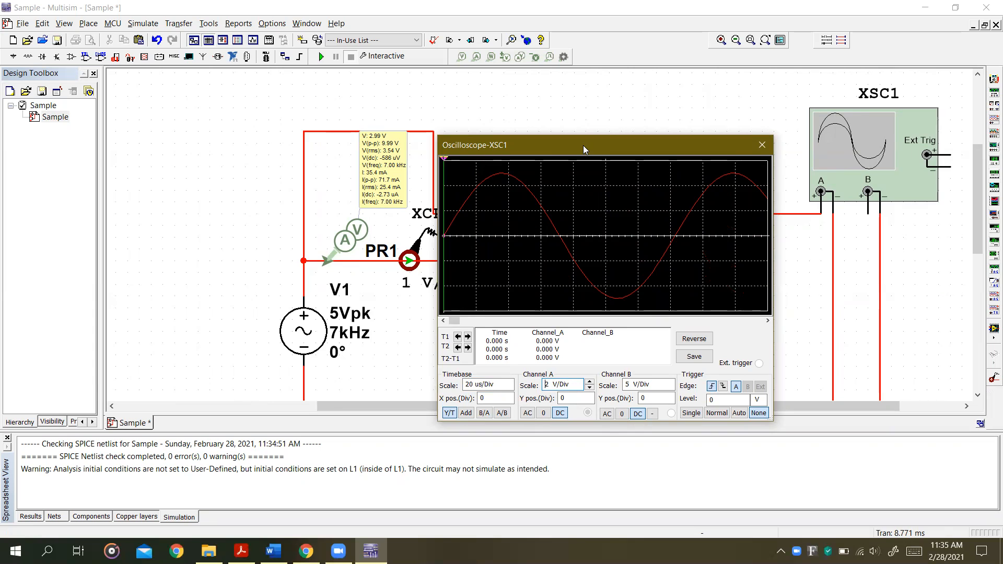
pyautogui.moveTo(583, 145); pyautogui.dragTo(181, 101)
pyautogui.click(6, 437)
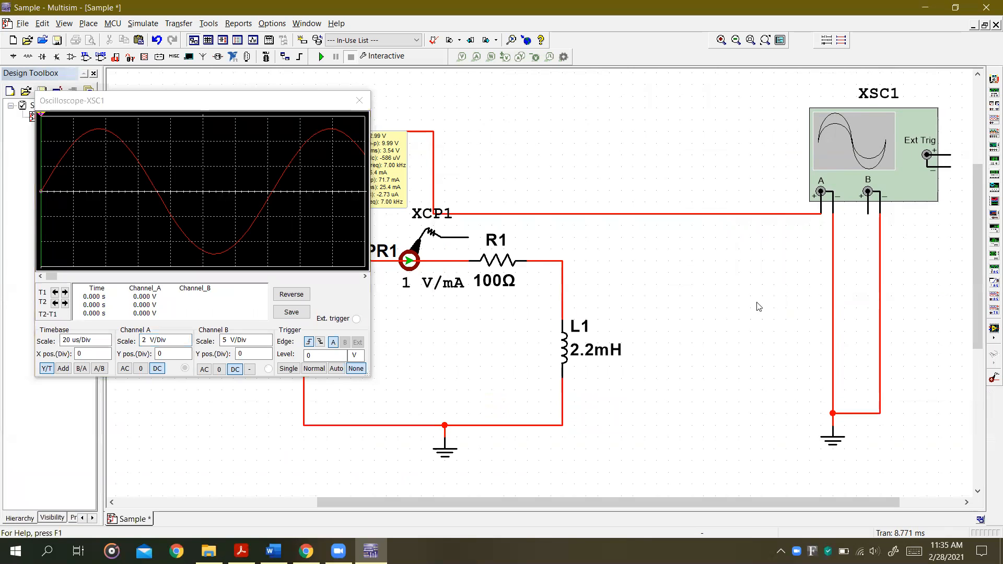
# - Move the oscilloscope display clear of the clamp and wire channel B's positive terminal to the current clamp's output
pyautogui.scroll(-1, 759, 307)
pyautogui.scroll(-1, 891, 302)
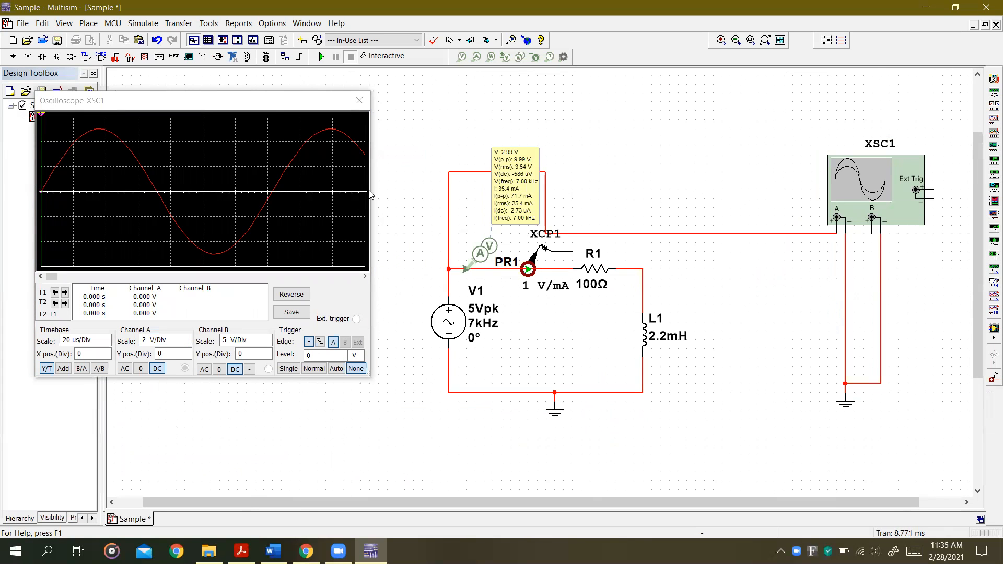
pyautogui.click(276, 114)
pyautogui.moveTo(275, 117); pyautogui.dragTo(316, 209)
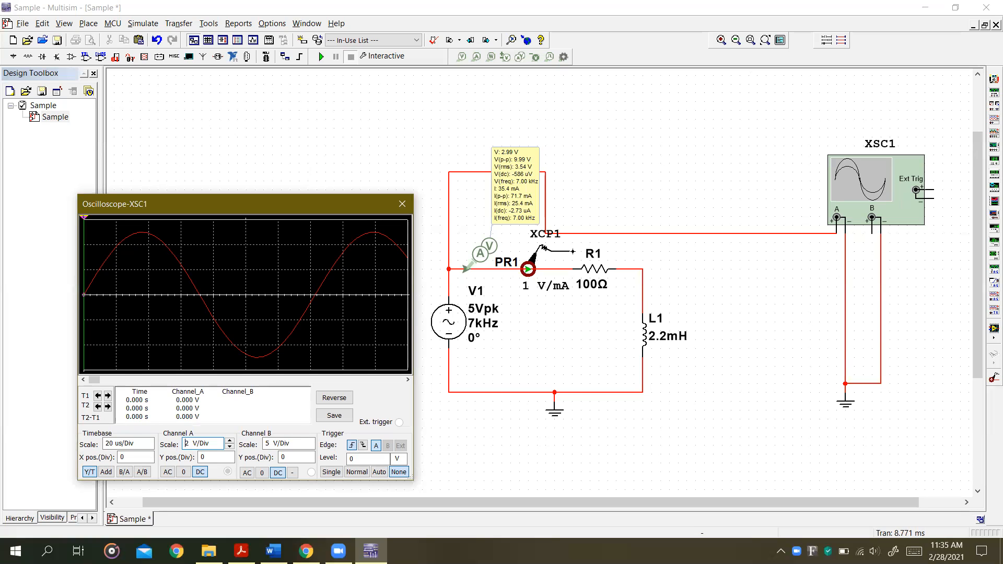
pyautogui.click(872, 232)
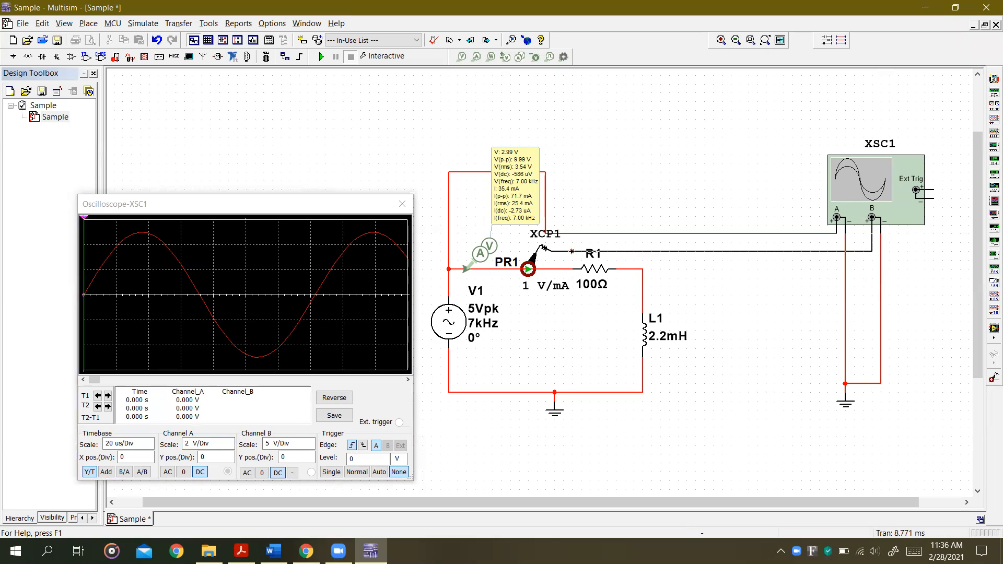
pyautogui.click(573, 251)
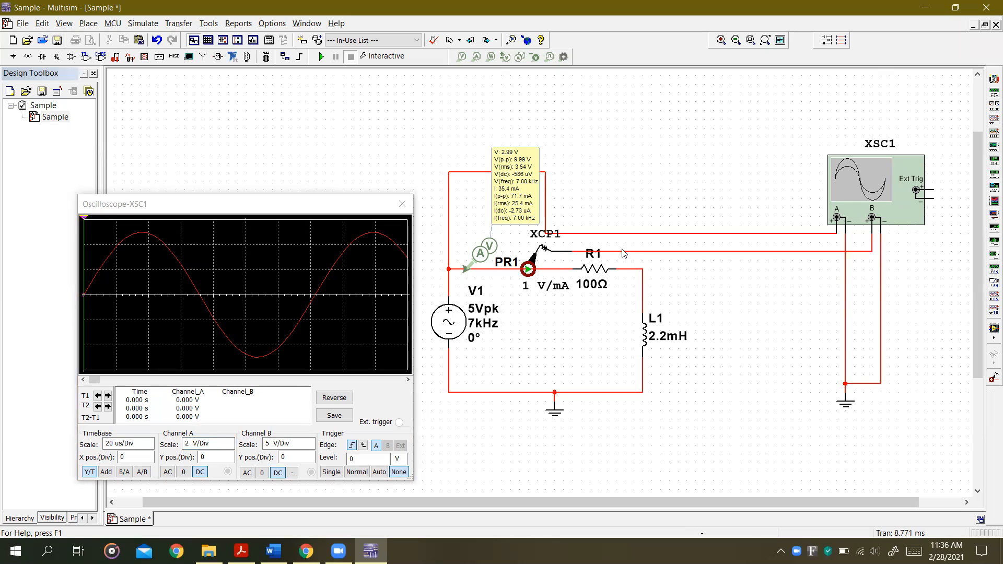
# - Colour the wire segment between the current clamp and channel B green
pyautogui.rightClick(684, 252)
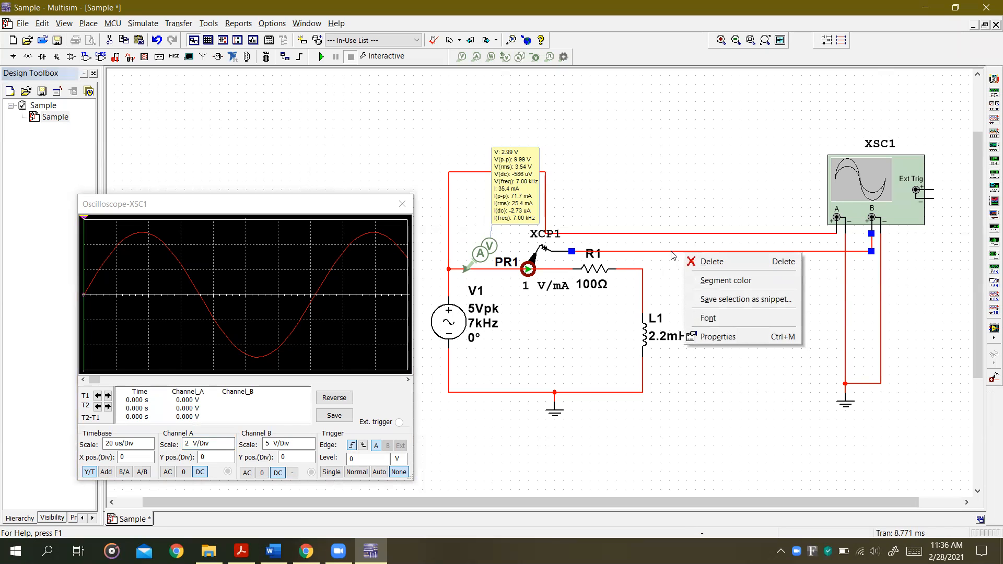
pyautogui.click(721, 281)
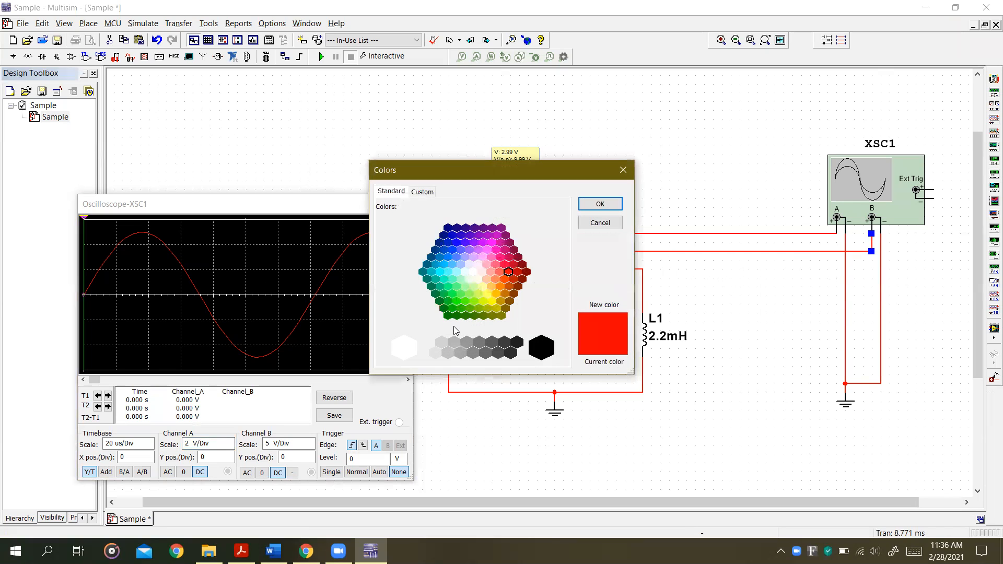
pyautogui.click(458, 306)
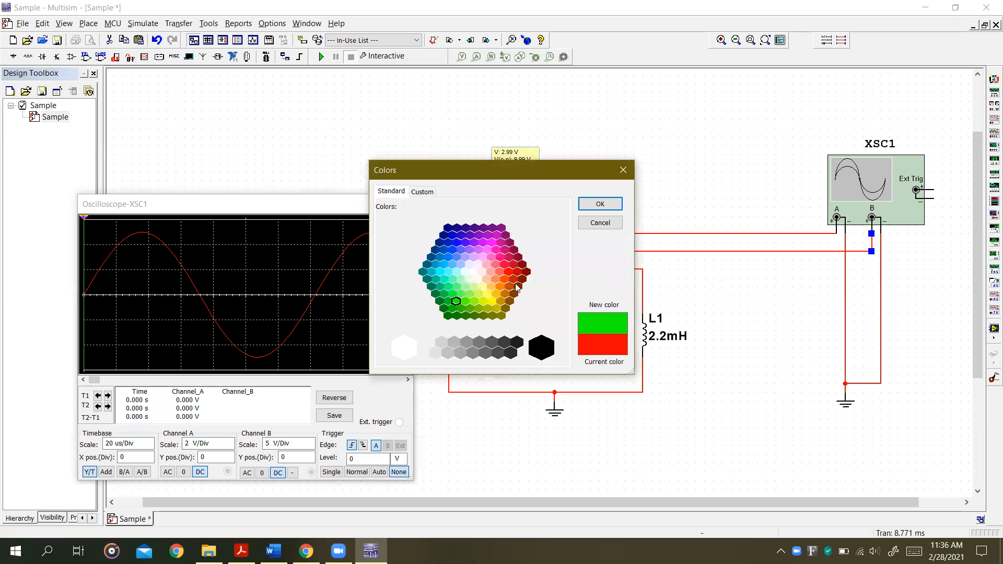
pyautogui.click(619, 206)
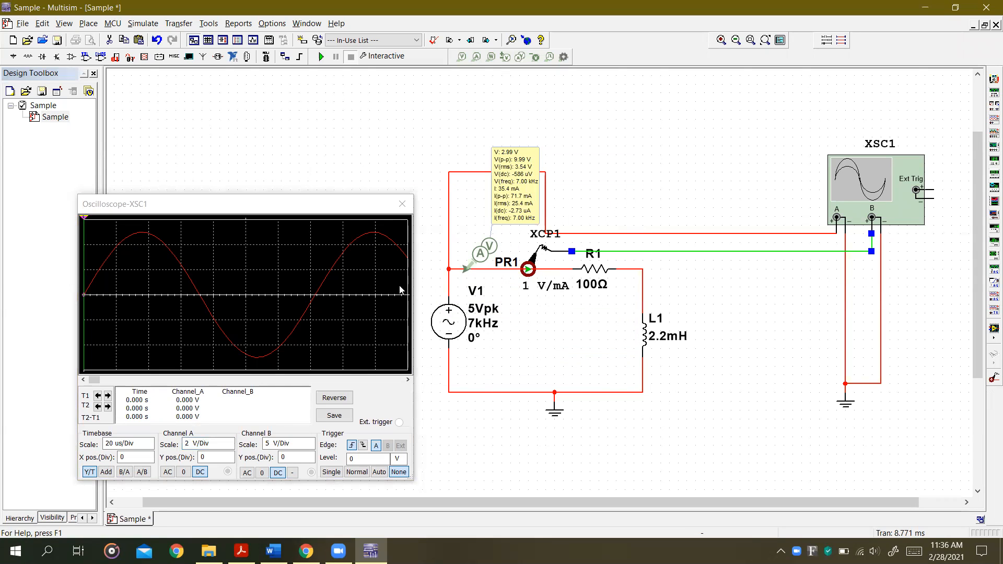
# - Run the simulation again, stop it, and return the oscilloscope trace to 0 s
pyautogui.click(321, 56)
pyautogui.click(351, 56)
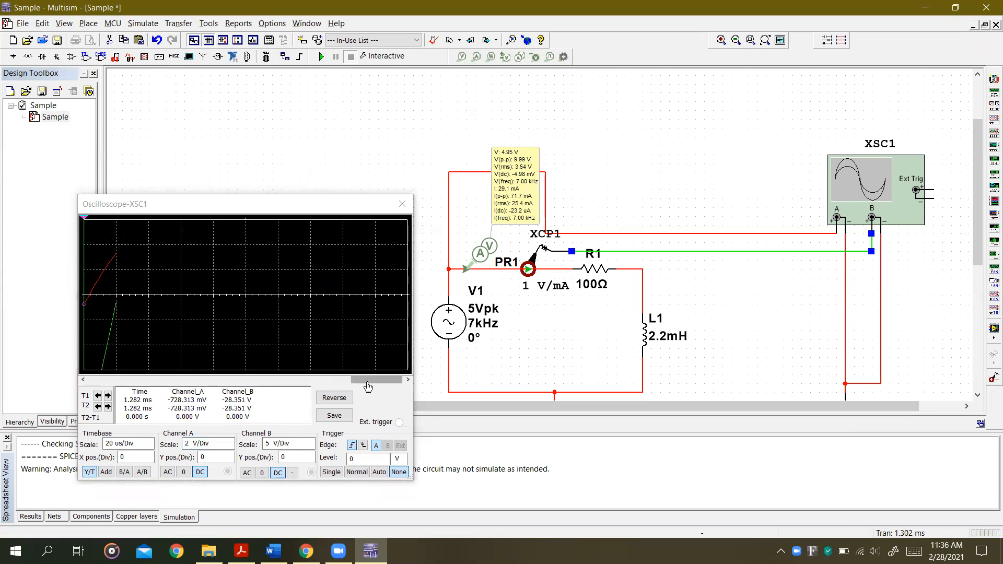
pyautogui.click(211, 380)
pyautogui.moveTo(210, 380); pyautogui.dragTo(93, 381)
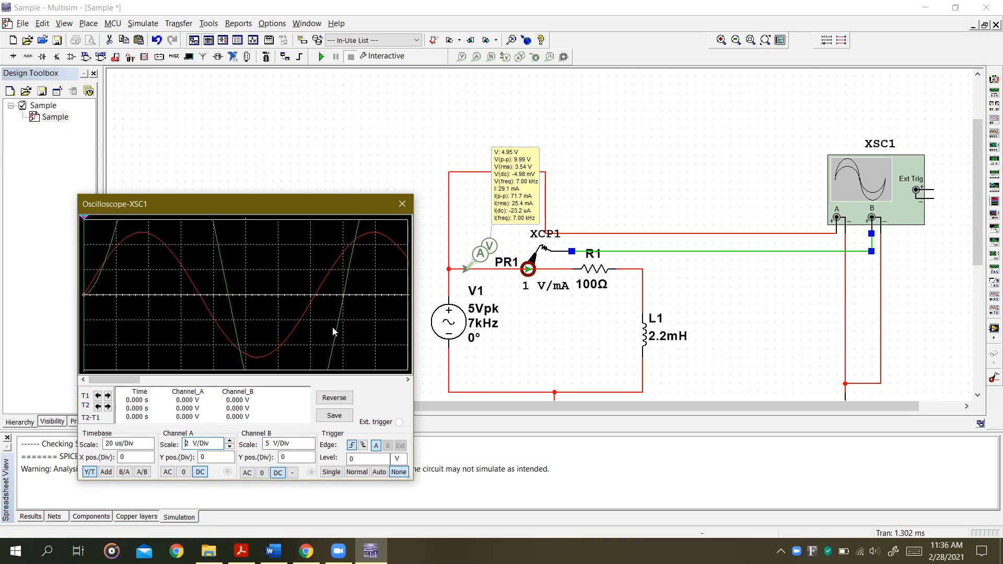
# - Set the channel B scale to 20 V/Div and move the oscilloscope display clear of the simulation log
pyautogui.click(302, 444)
pyautogui.click(310, 442)
pyautogui.click(310, 441)
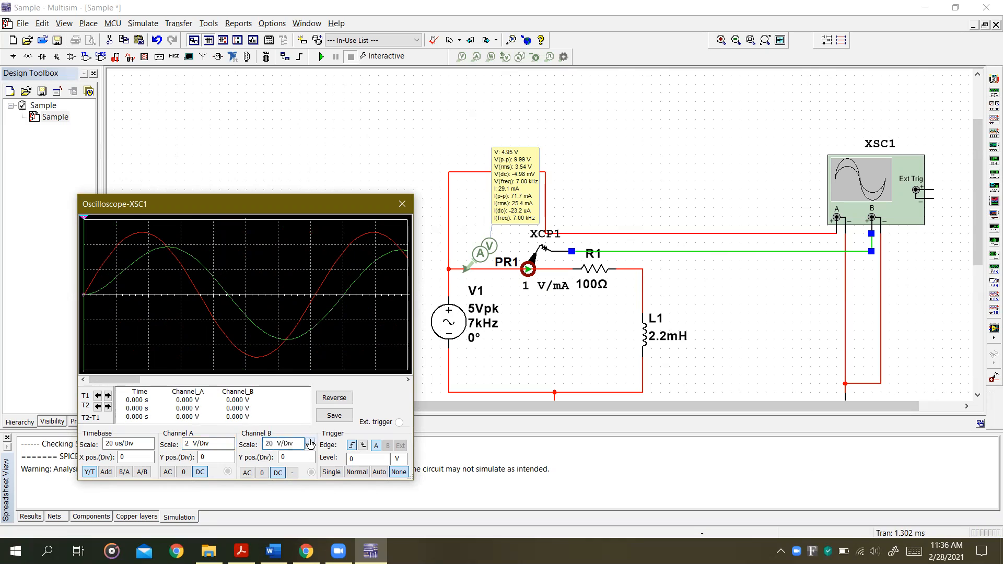
pyautogui.moveTo(279, 211); pyautogui.dragTo(312, 96)
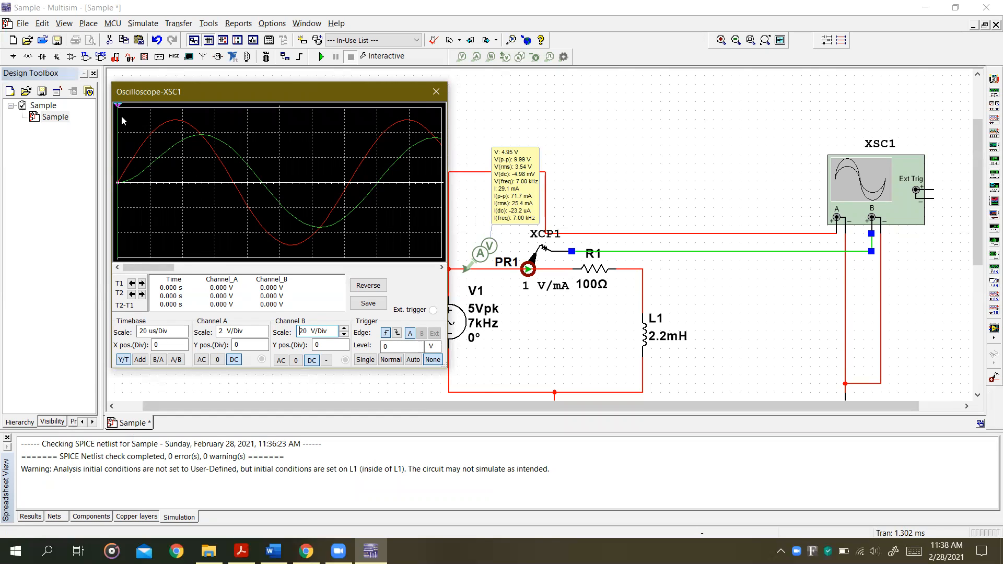
# - Place cursor 1 at about 29 µs and move cursor 2 along the waveforms, leaving it at about 59 µs
pyautogui.moveTo(118, 108)
pyautogui.mouseDown()
pyautogui.moveTo(205, 109)
pyautogui.moveTo(165, 106)
pyautogui.mouseUp()
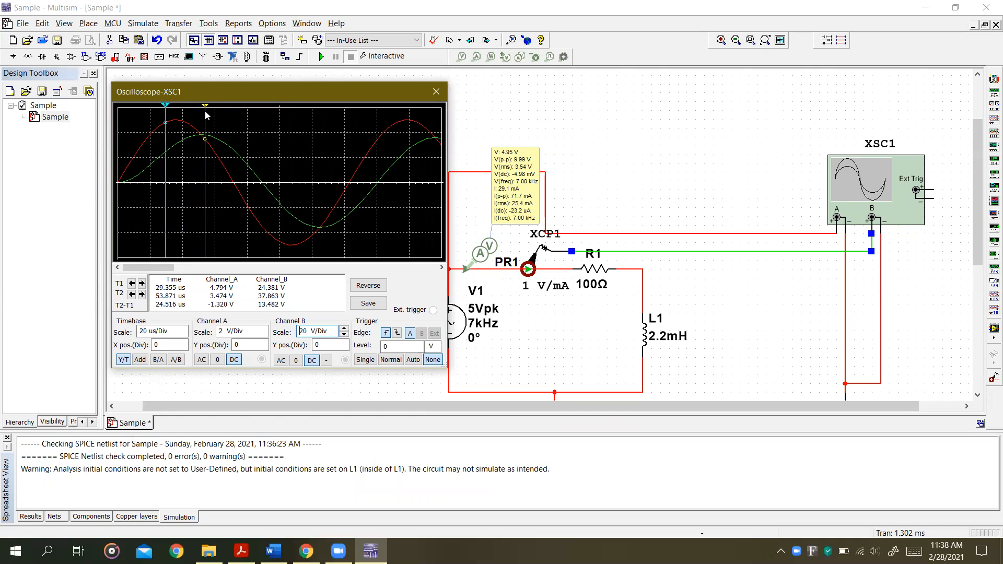
pyautogui.moveTo(206, 106); pyautogui.dragTo(212, 111)
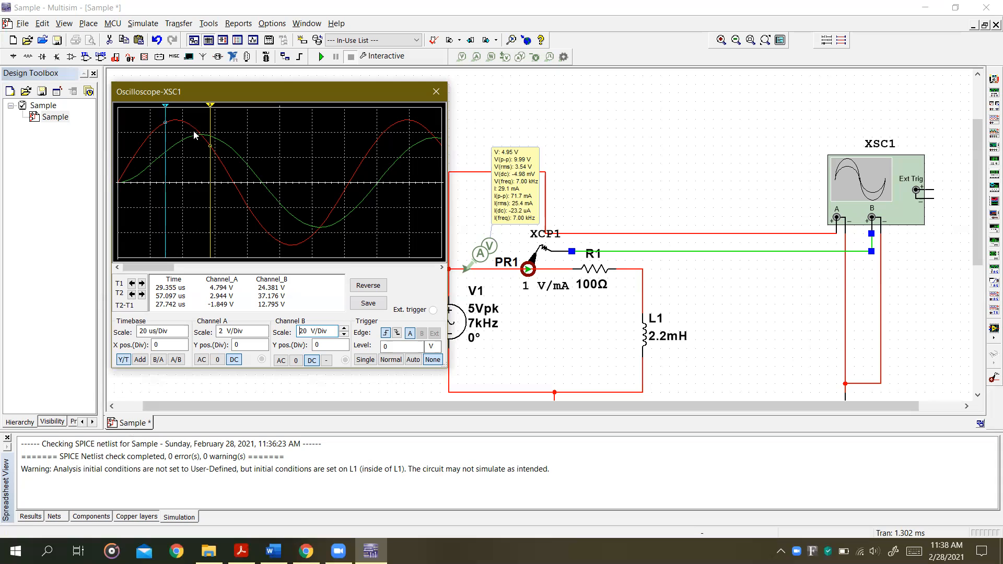
pyautogui.moveTo(210, 106); pyautogui.dragTo(215, 107)
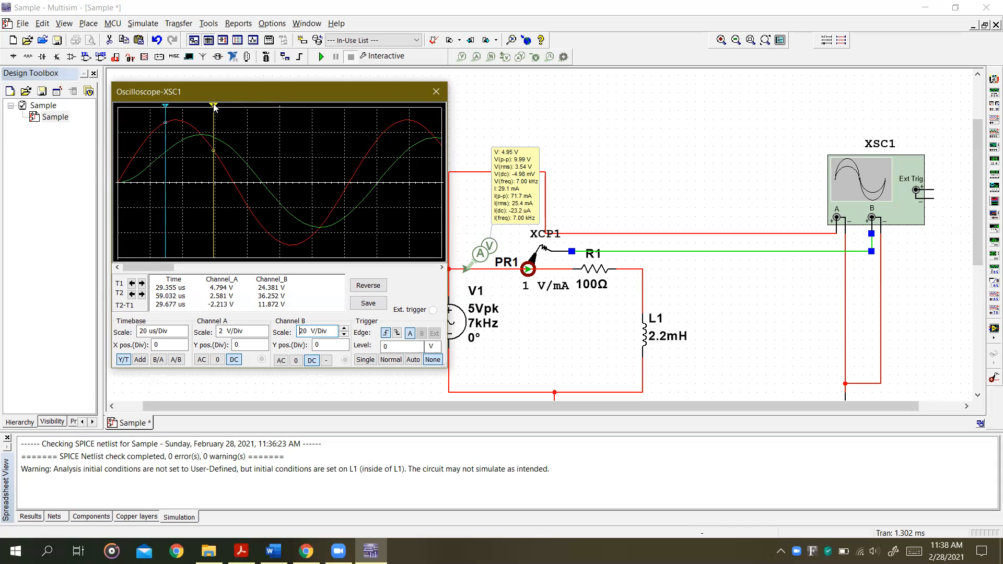
pyautogui.moveTo(213, 106); pyautogui.dragTo(120, 115)
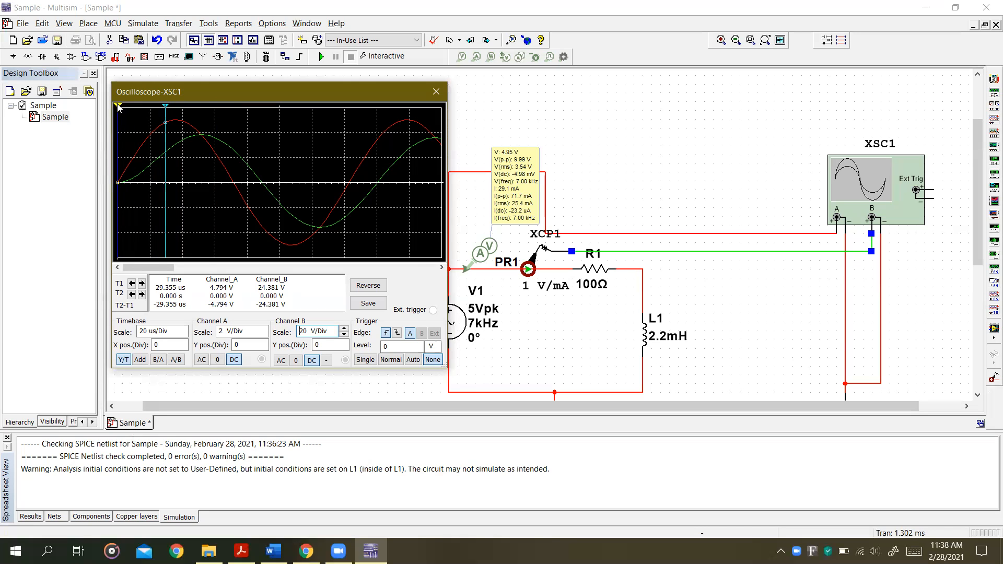
pyautogui.moveTo(119, 107); pyautogui.dragTo(222, 113)
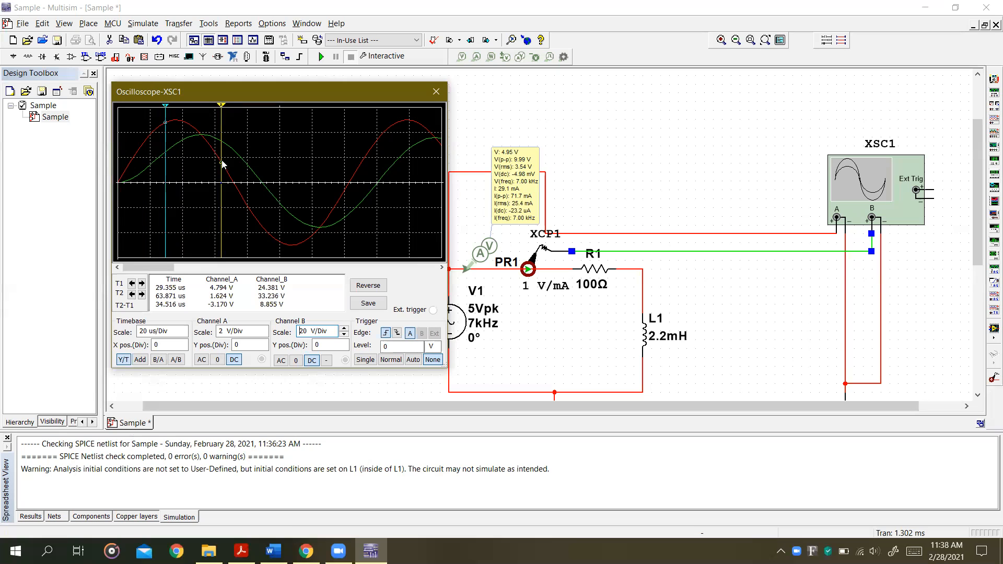
pyautogui.moveTo(222, 106); pyautogui.dragTo(214, 106)
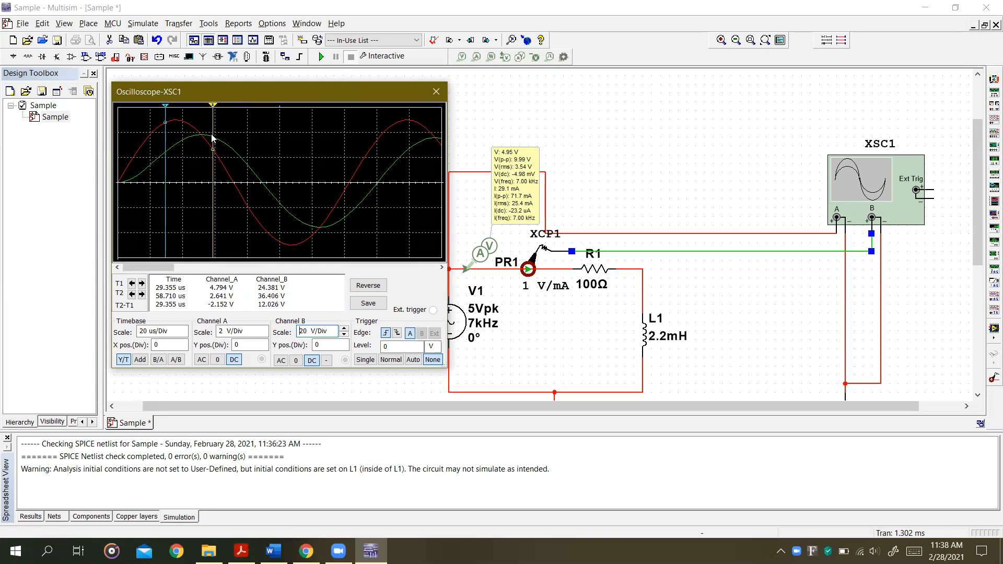
pyautogui.rightClick(213, 153)
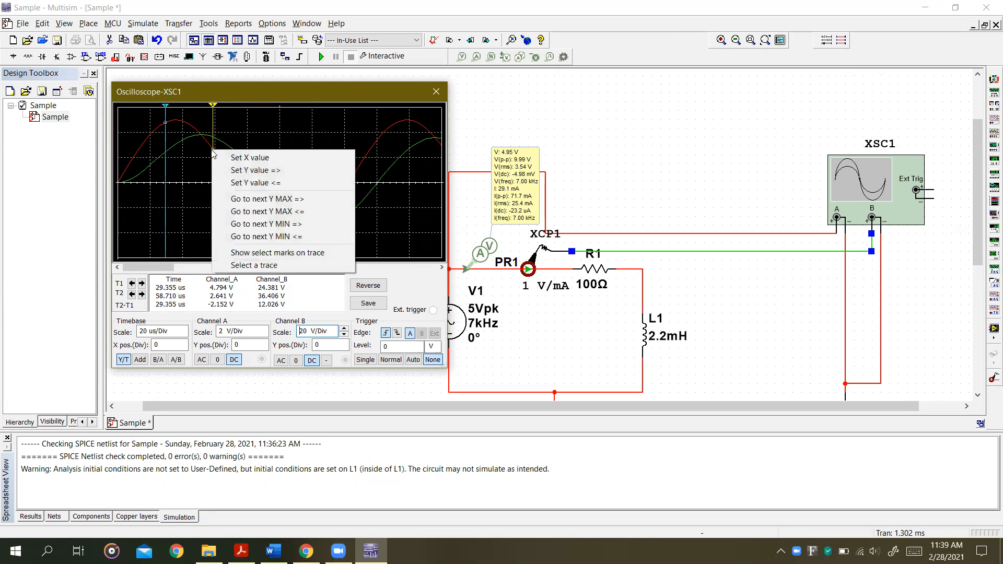
pyautogui.click(262, 170)
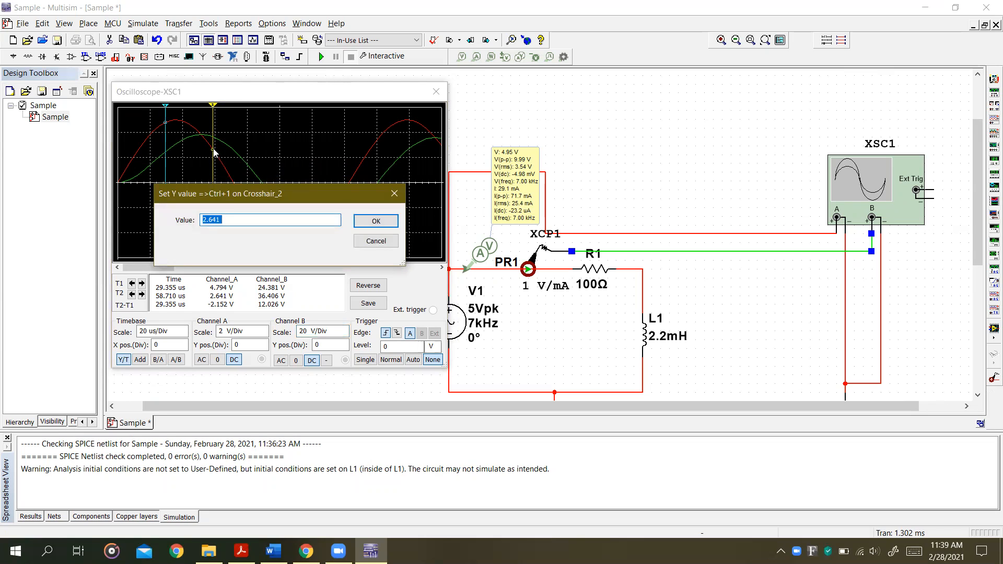
pyautogui.click(395, 194)
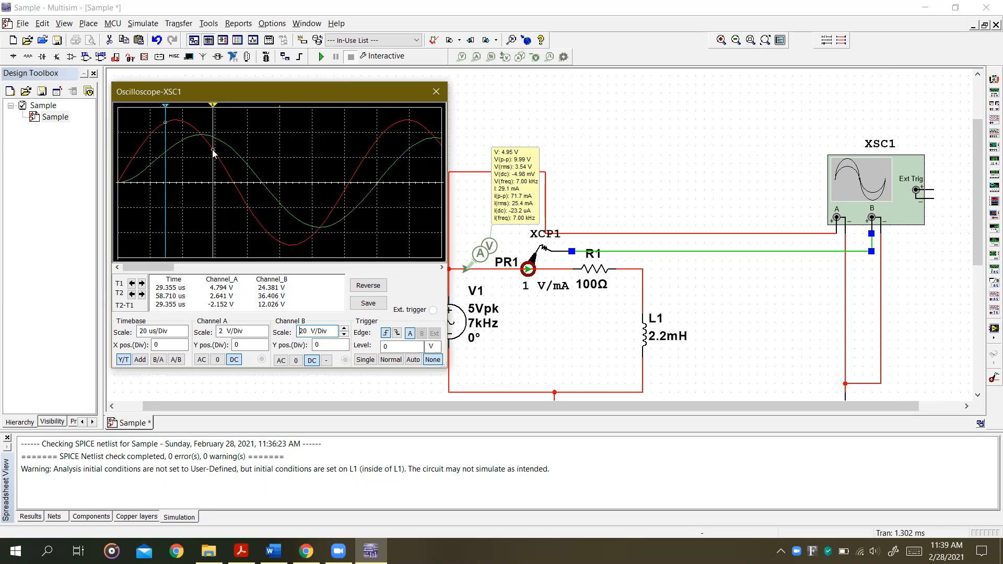
# - Send cursor 2 forward to the channel A waveform's zero crossing by setting its next Y value to 0
pyautogui.rightClick(213, 151)
pyautogui.click(262, 170)
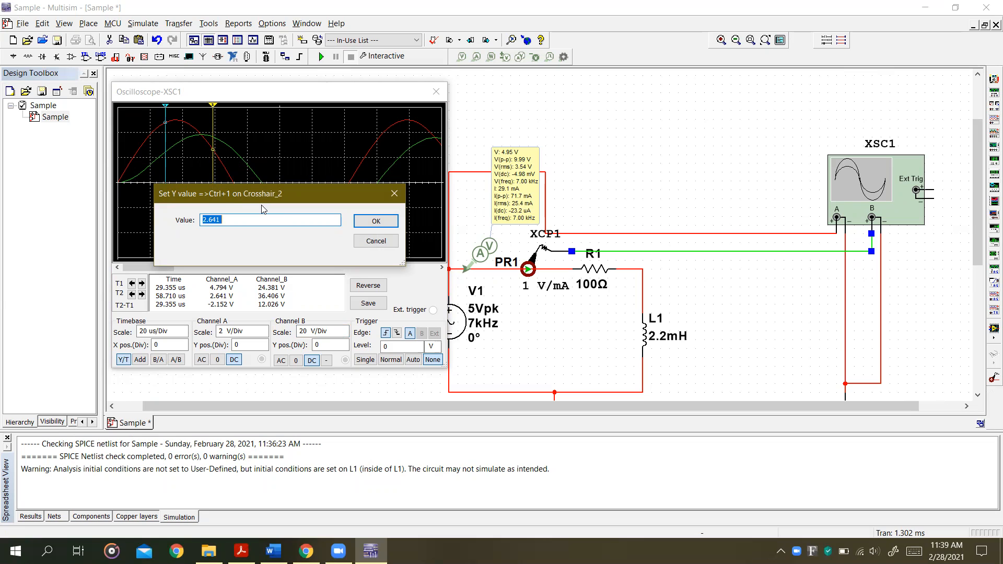
pyautogui.write('0')
pyautogui.click(375, 221)
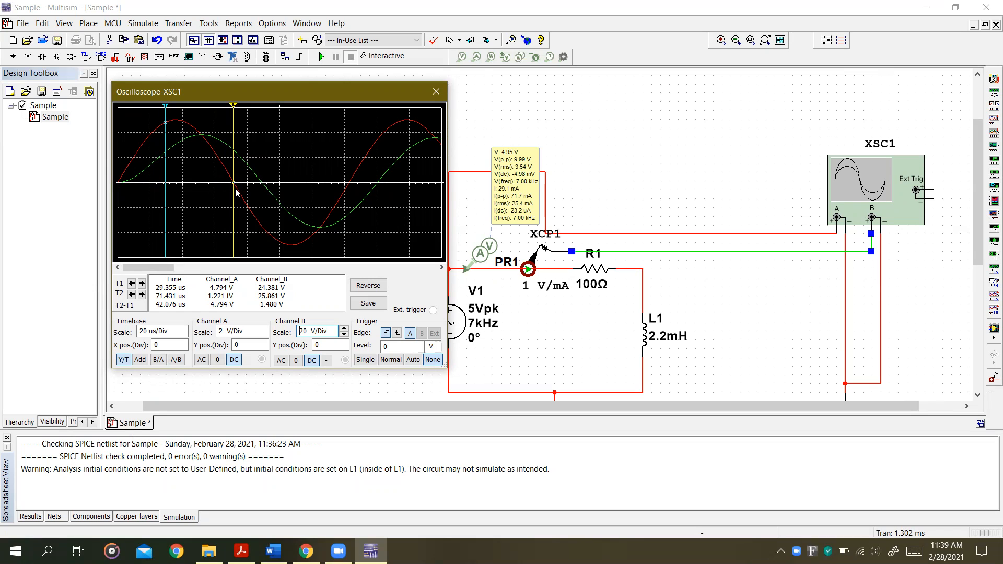
# - Move cursor 1 to about 63 µs and select Channel B as the trace it follows
pyautogui.moveTo(165, 108); pyautogui.dragTo(214, 117)
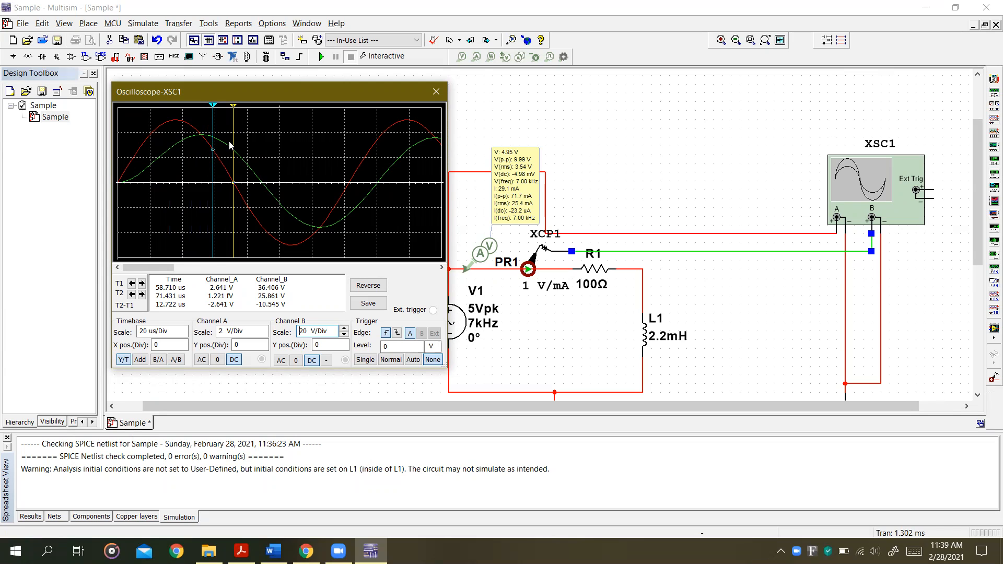
pyautogui.moveTo(213, 106); pyautogui.dragTo(220, 116)
pyautogui.rightClick(220, 163)
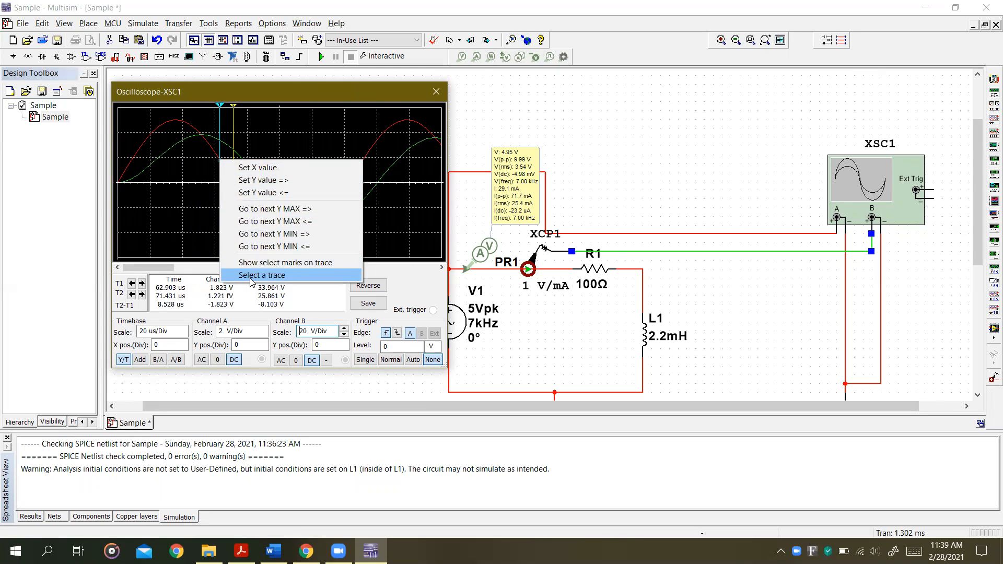
pyautogui.click(289, 276)
pyautogui.click(268, 241)
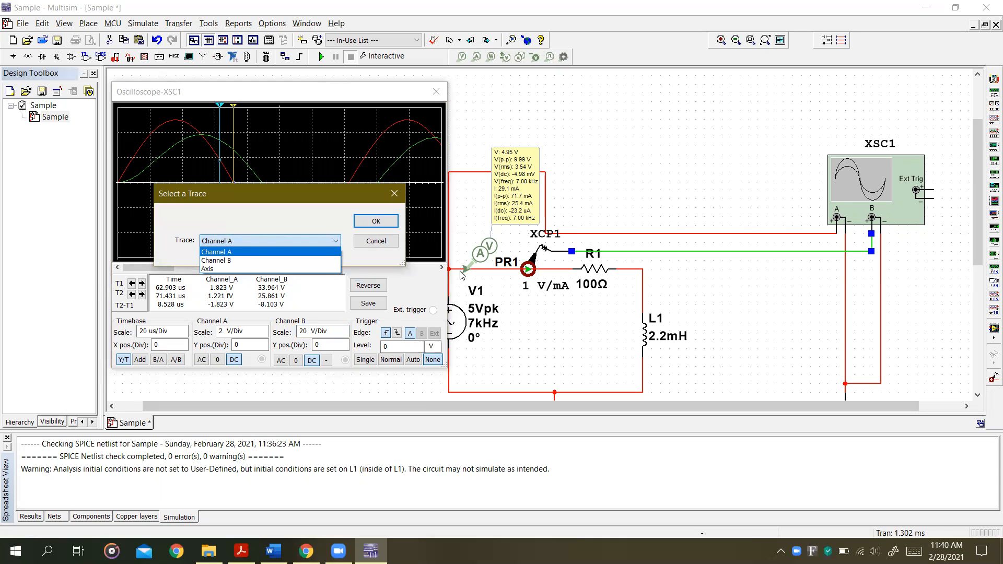
pyautogui.click(245, 261)
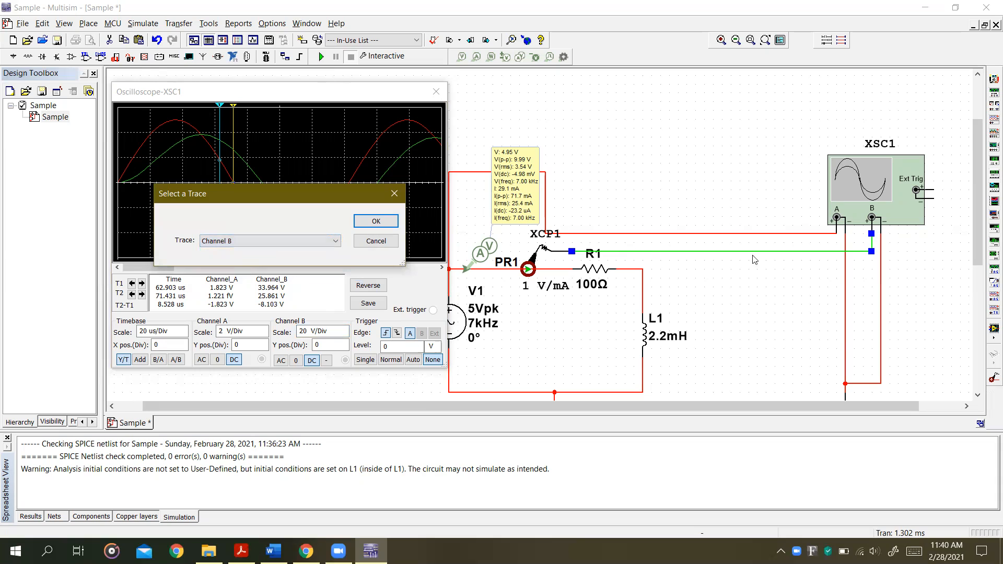
pyautogui.click(369, 220)
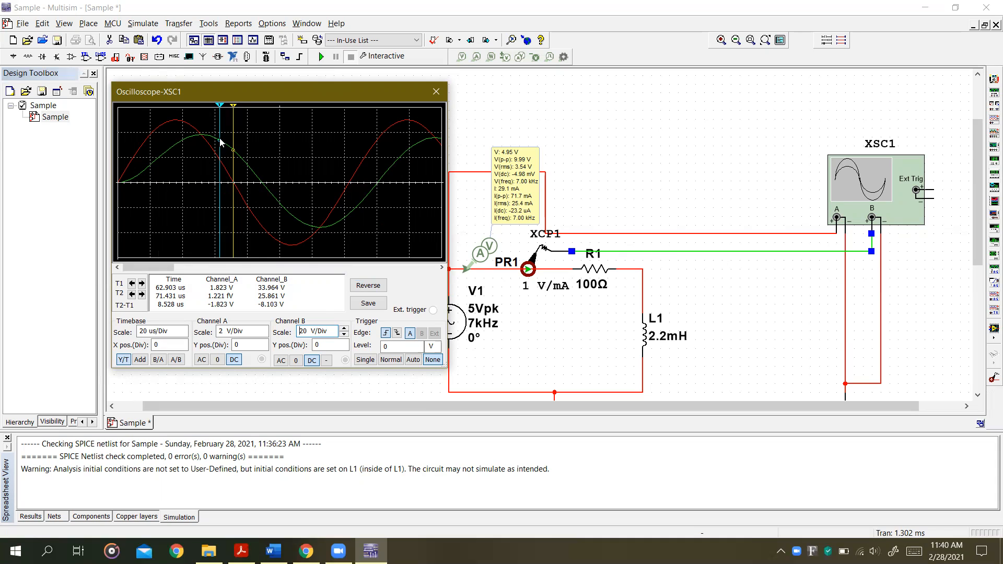
# - Shift cursor 1 to about 64 µs and send it forward to channel B's zero crossing with a Y value of 0
pyautogui.moveTo(221, 106); pyautogui.dragTo(223, 106)
pyautogui.rightClick(220, 145)
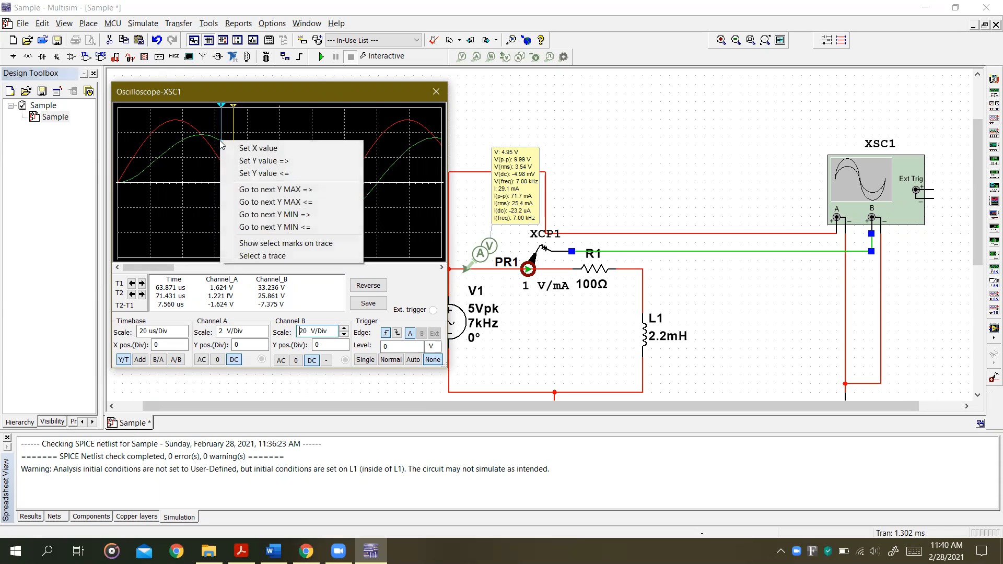
pyautogui.click(264, 161)
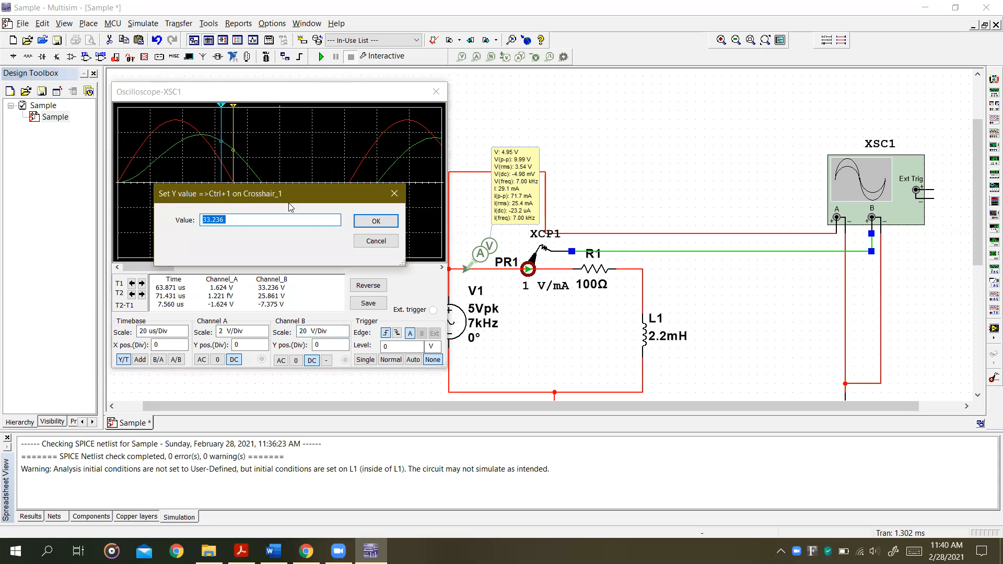
pyautogui.write('0')
pyautogui.click(377, 221)
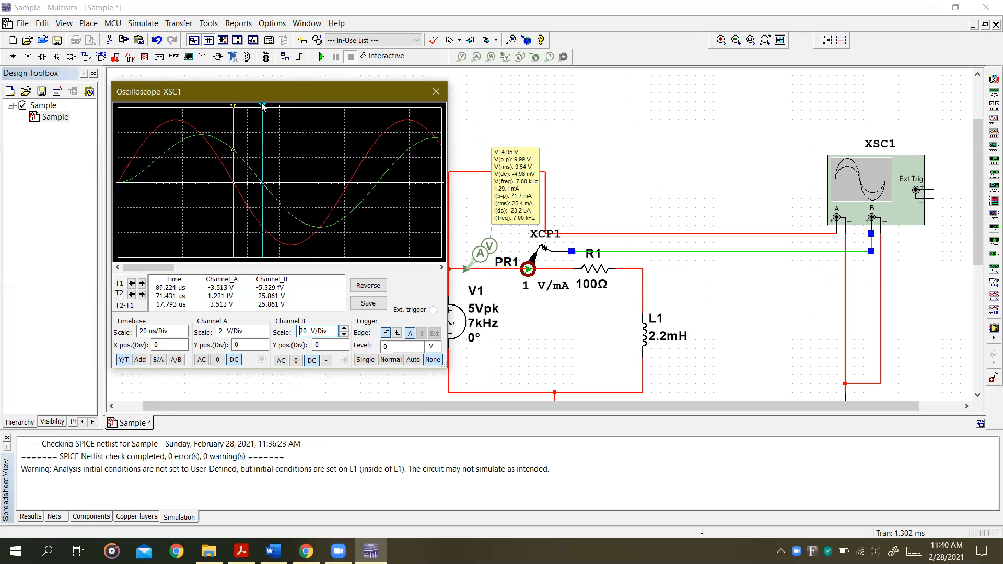
# - Move cursor 1 back along the waveforms to about 64 µs and select Channel B as its trace again
pyautogui.moveTo(262, 108); pyautogui.dragTo(187, 109)
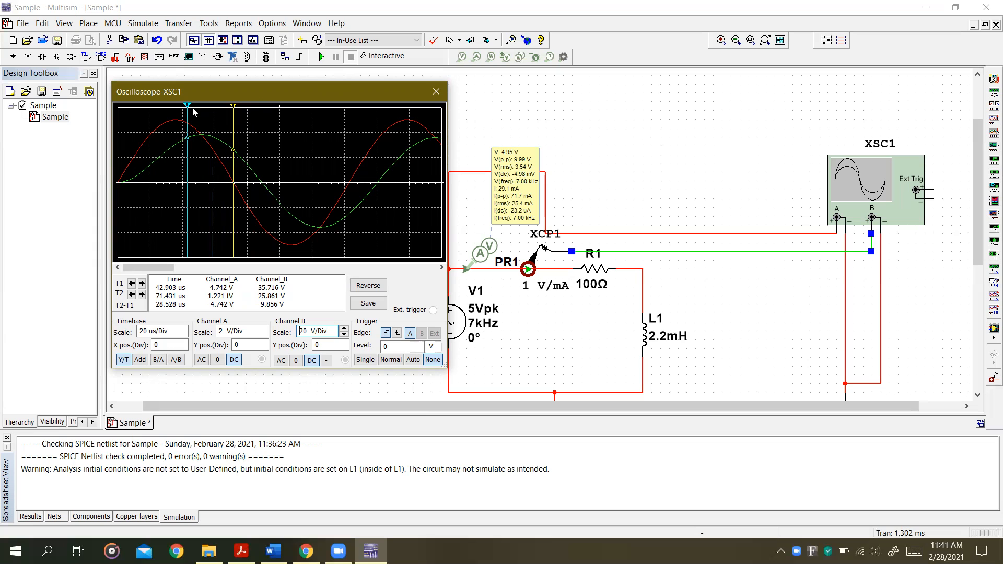
pyautogui.moveTo(188, 106); pyautogui.dragTo(226, 122)
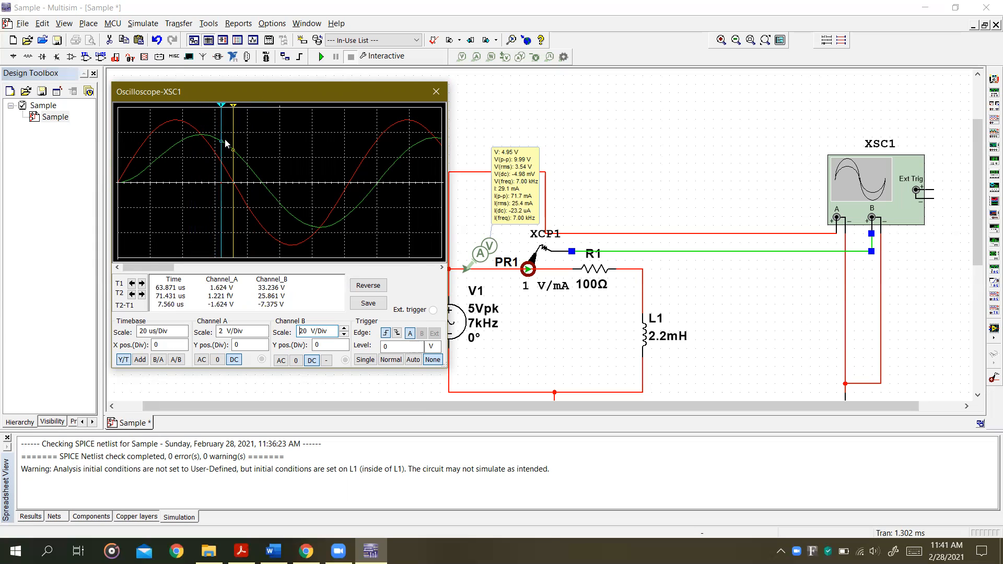
pyautogui.rightClick(221, 140)
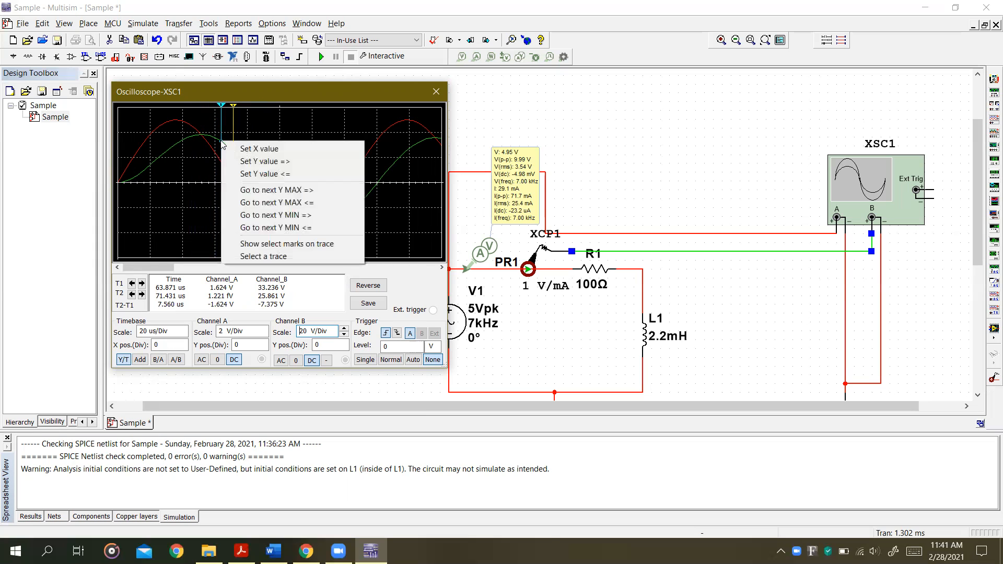
pyautogui.click(277, 261)
pyautogui.click(260, 240)
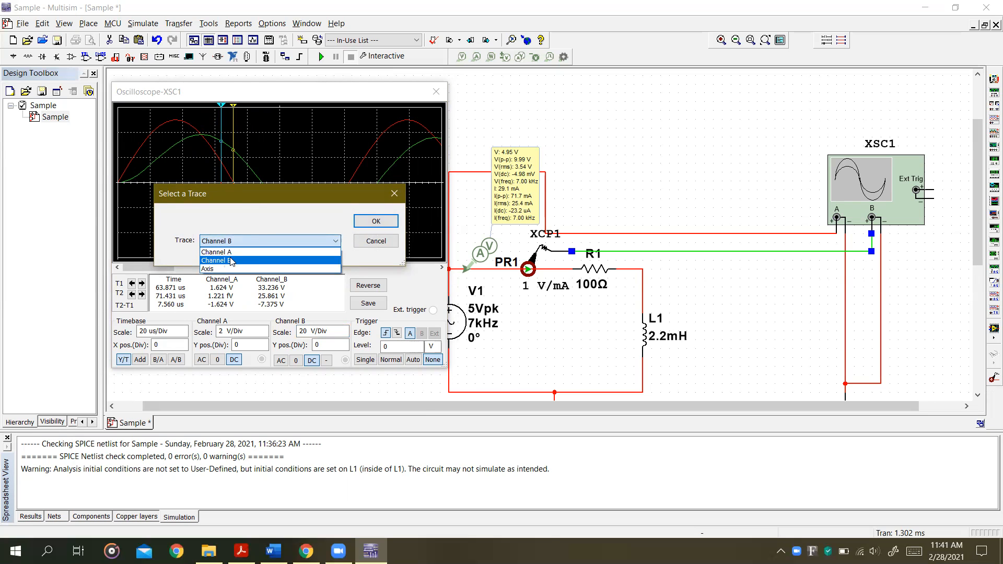
pyautogui.click(231, 261)
pyautogui.click(377, 221)
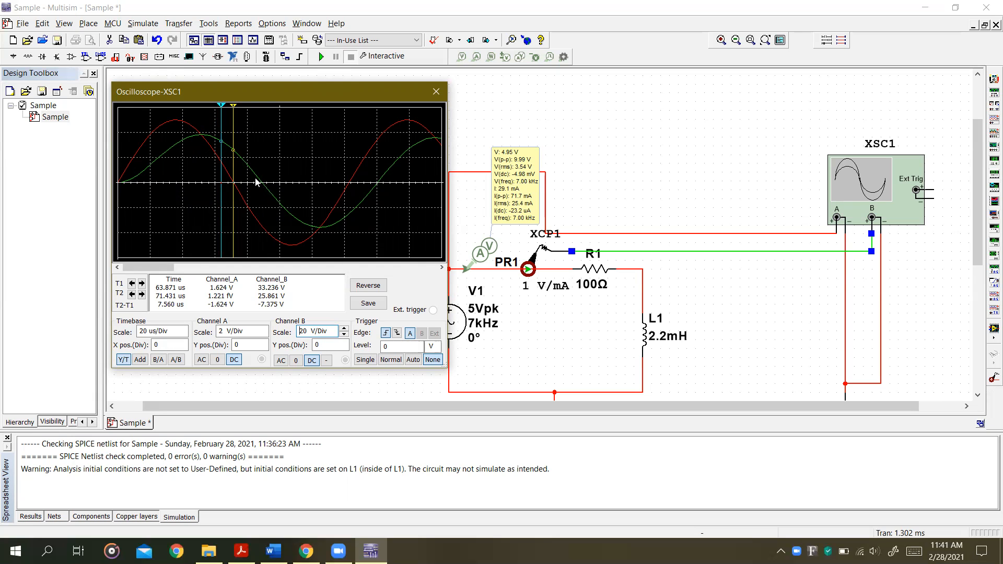
# - Send cursor 1 forward to channel B's next zero crossing by setting its next Y value to 0
pyautogui.rightClick(222, 144)
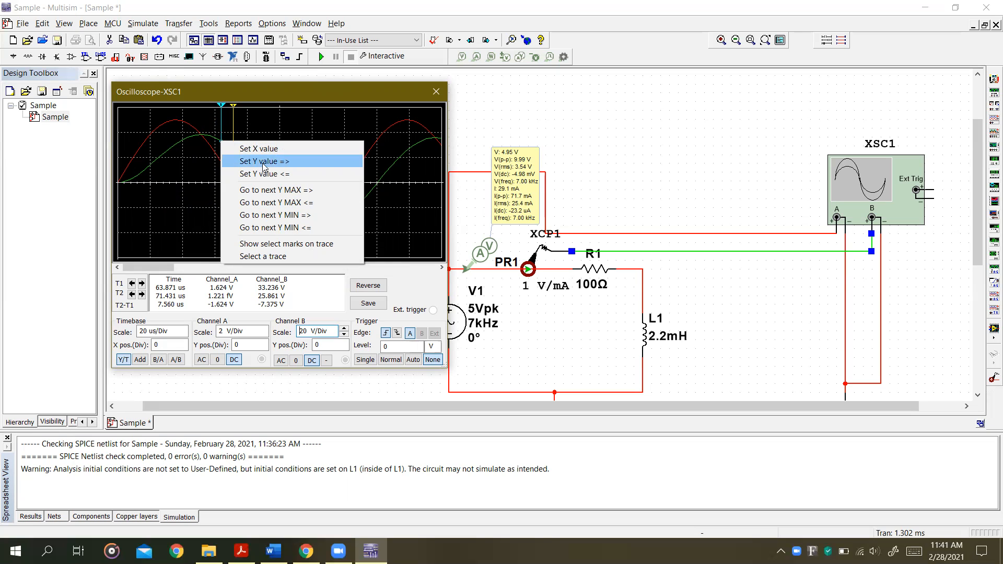
pyautogui.click(296, 167)
pyautogui.write('0')
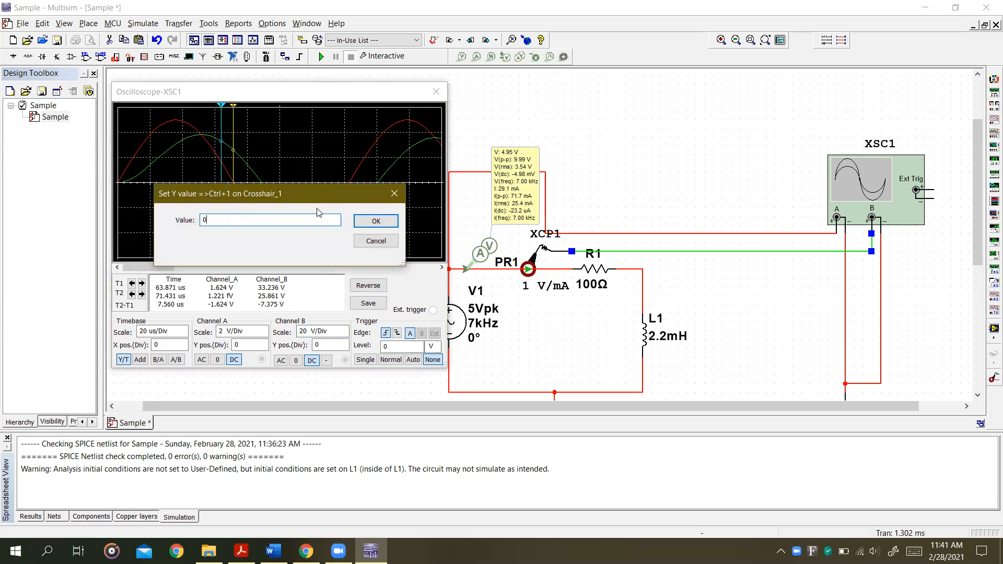
pyautogui.click(365, 218)
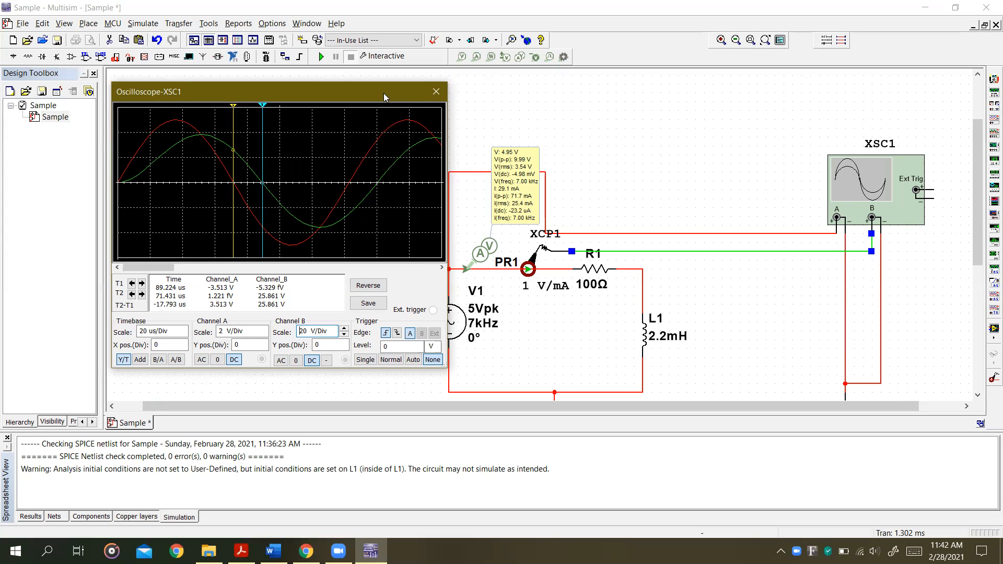
# - Move the oscilloscope window clear of the circuit and close the Spreadsheet View to enlarge the schematic area
pyautogui.moveTo(376, 92); pyautogui.dragTo(321, 101)
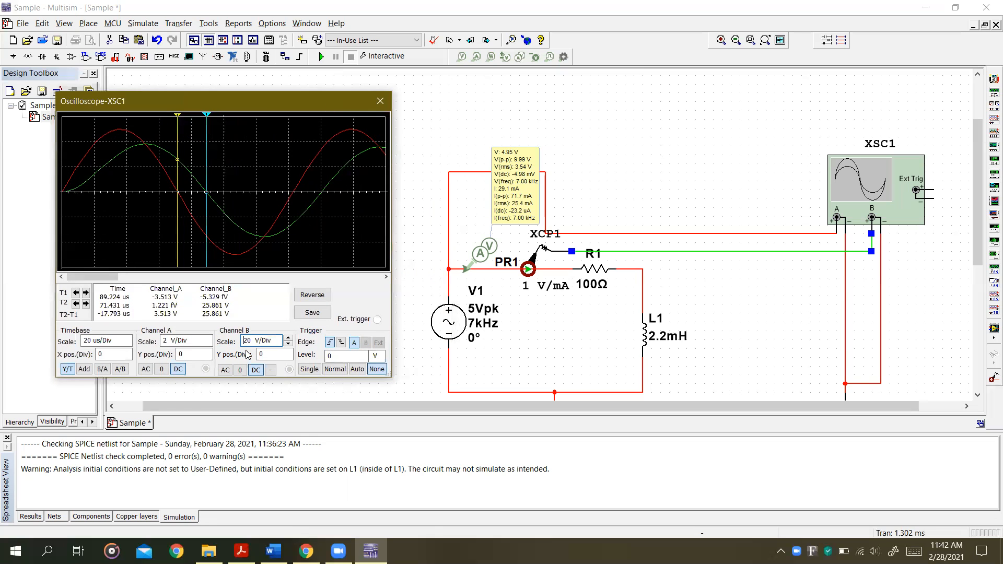
pyautogui.click(6, 438)
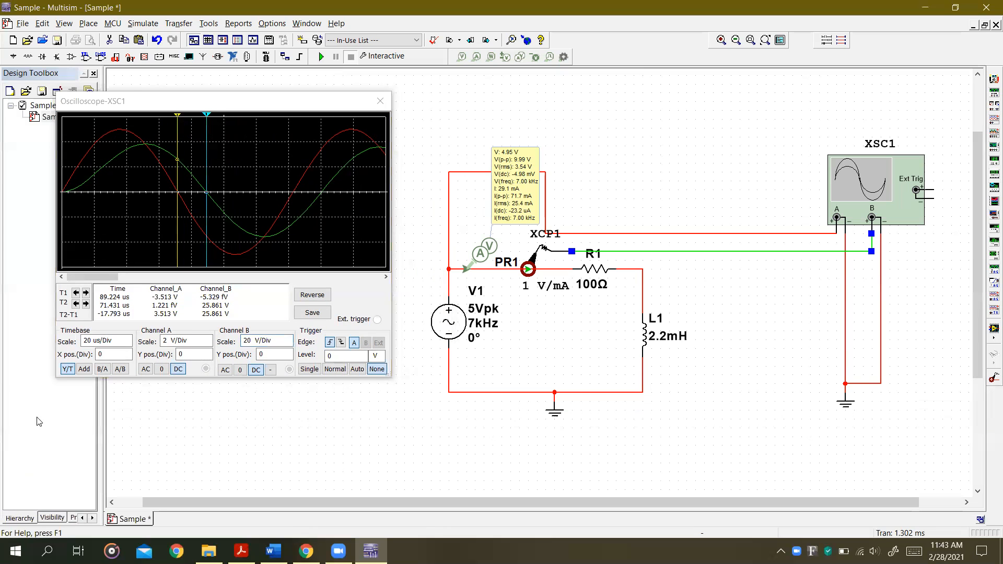
pyautogui.click(209, 103)
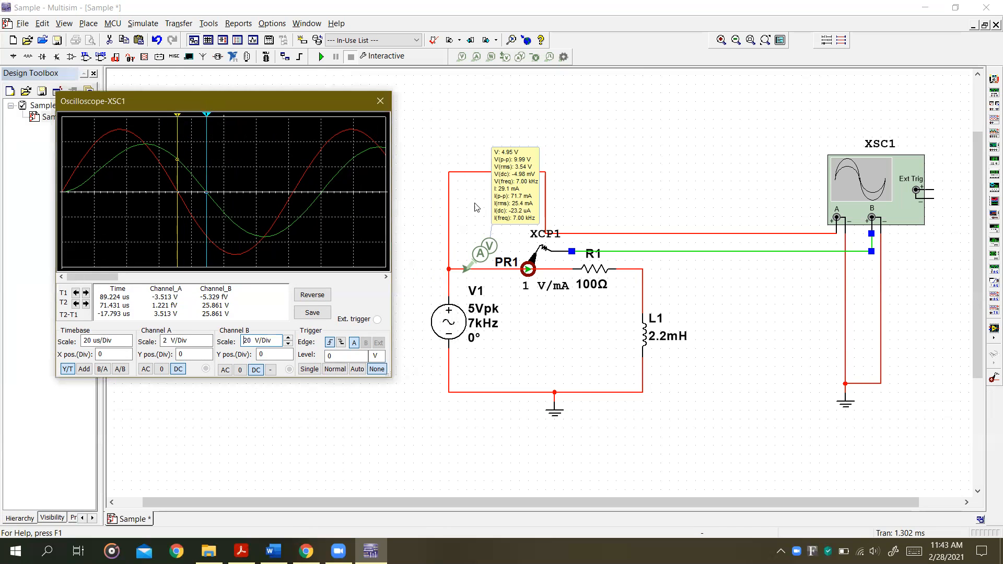
# - Open the properties of current clamp XCP1 and move the dialog clear of the circuit and the oscilloscope
pyautogui.doubleClick(529, 270)
pyautogui.moveTo(637, 136); pyautogui.dragTo(703, 92)
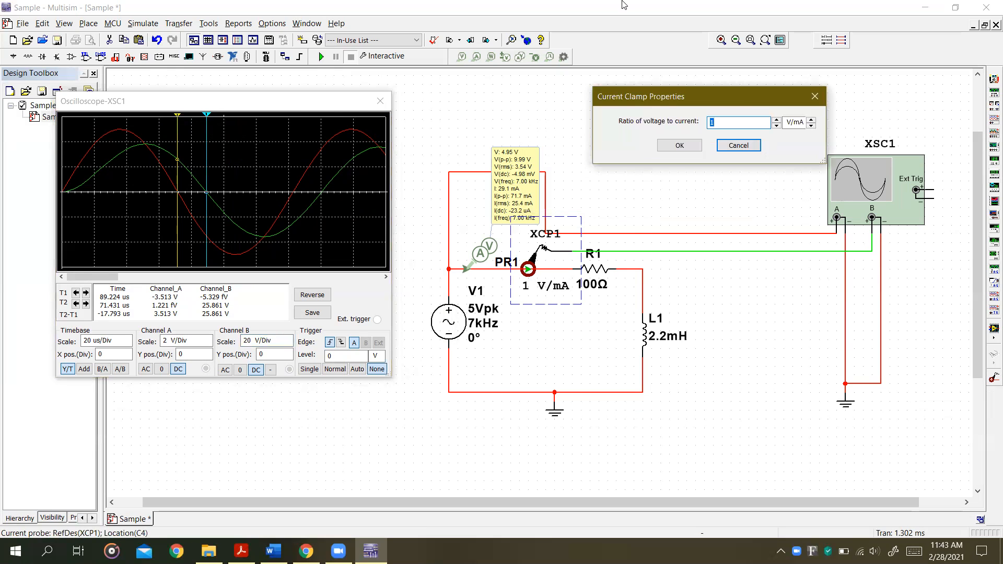
pyautogui.click(314, 105)
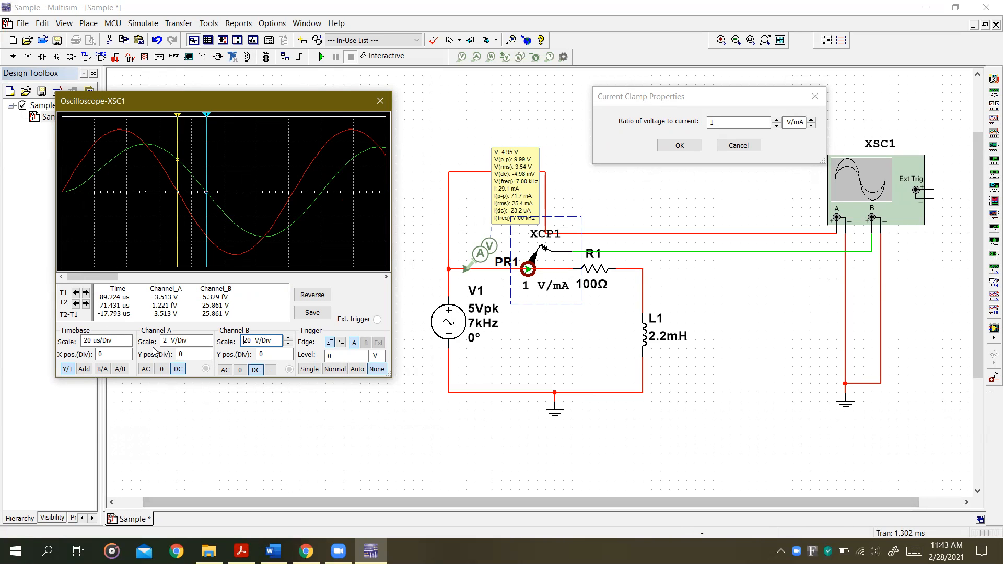
# - Switch to the Word lab report and enlarge the paragraph that calculates the phase shift between the two waveforms
pyautogui.click(273, 551)
pyautogui.scroll(-15, 434, 291)
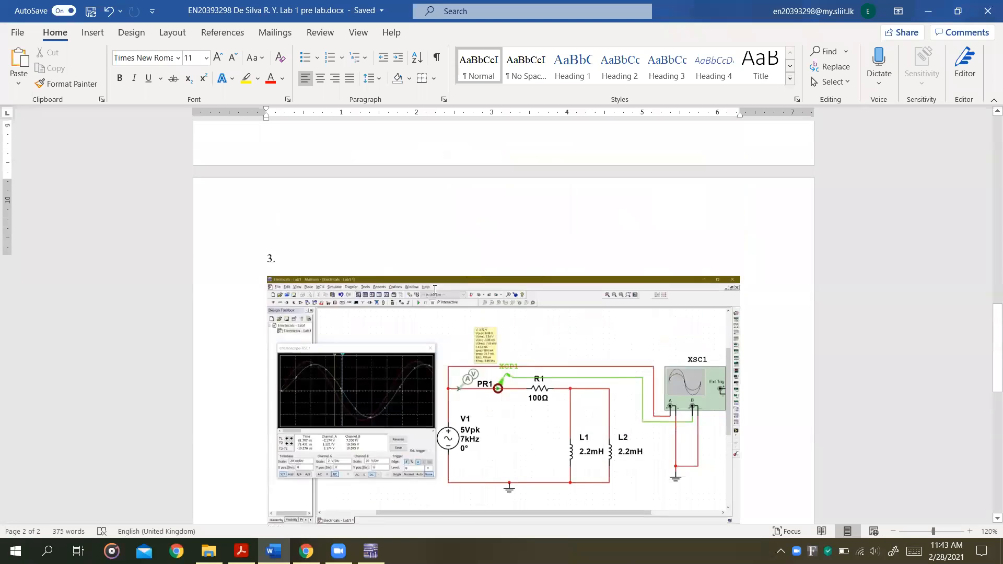
pyautogui.scroll(5, 434, 290)
pyautogui.scroll(-6, 470, 340)
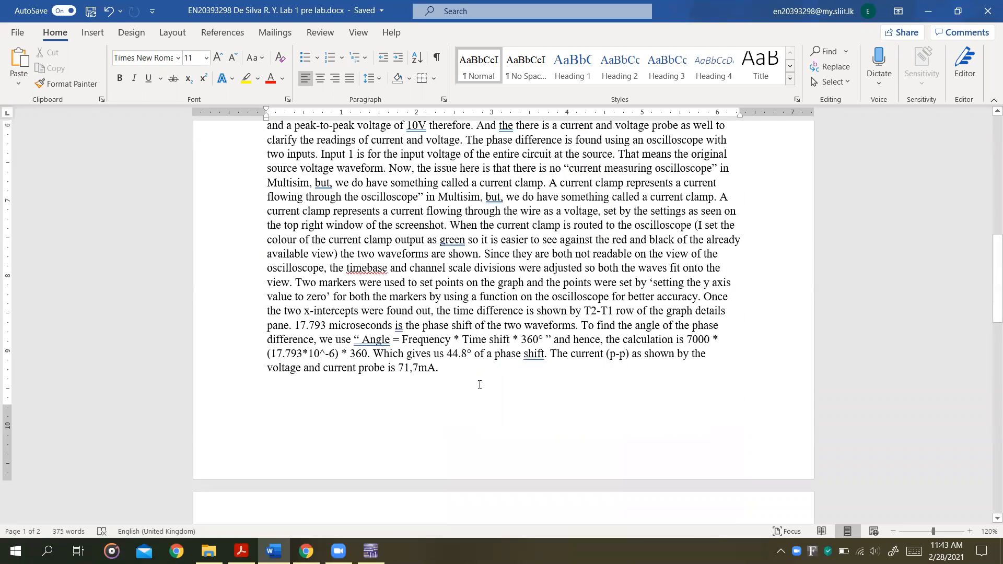
pyautogui.keyDown('ctrl'); pyautogui.scroll(1, 527, 380); pyautogui.keyUp('ctrl')
pyautogui.keyDown('ctrl'); pyautogui.scroll(5, 527, 380); pyautogui.keyUp('ctrl')
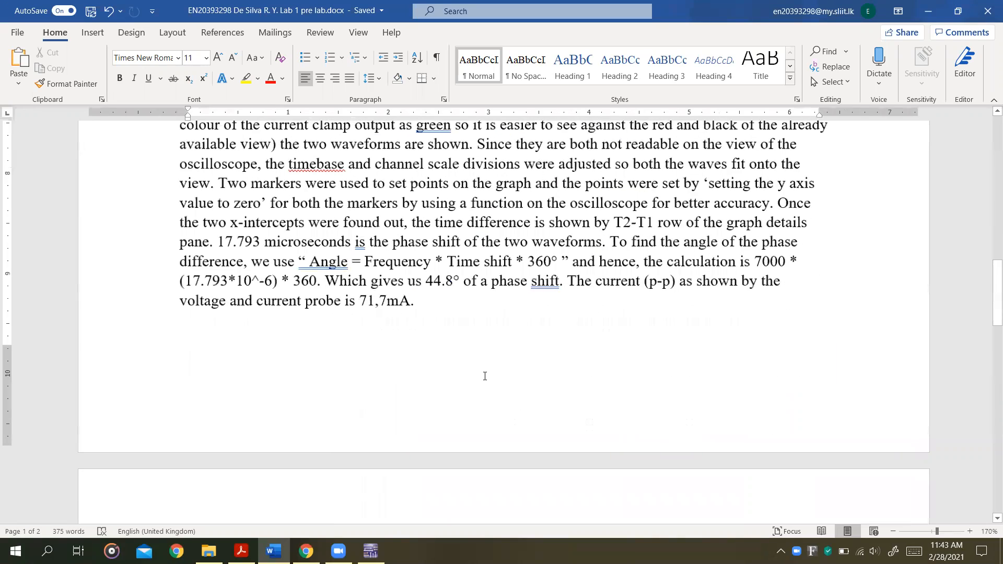
# - Switch back to Multisim and save the Sample circuit, keeping the oscilloscope window in view
pyautogui.hotkey('alt', 'Tab')
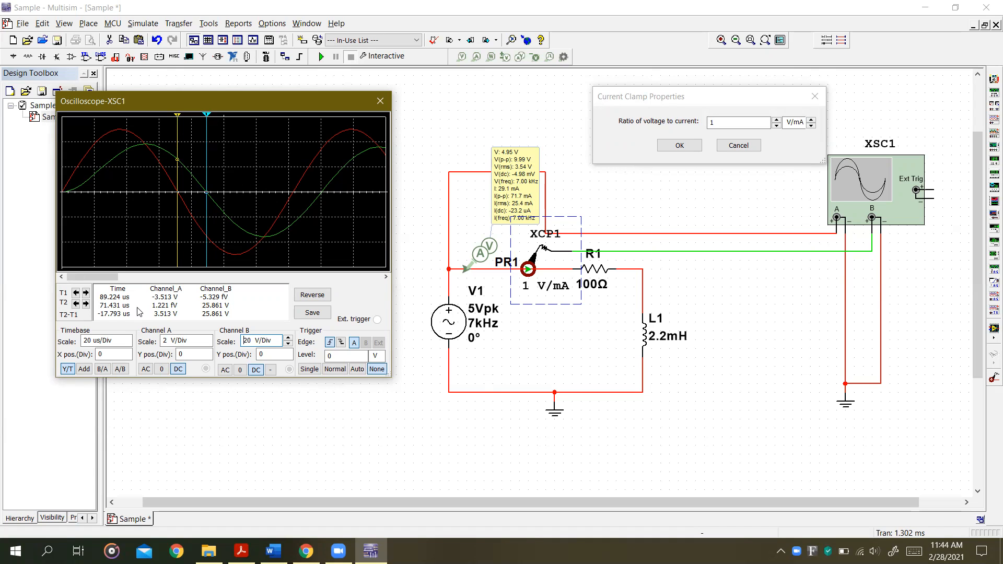
pyautogui.hotkey('ctrl', 's')
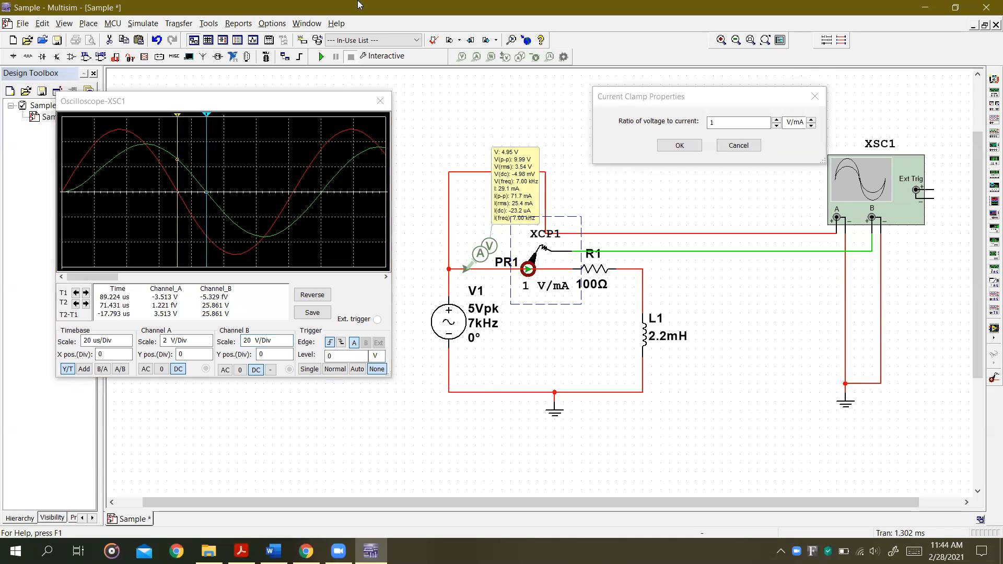
pyautogui.click(283, 101)
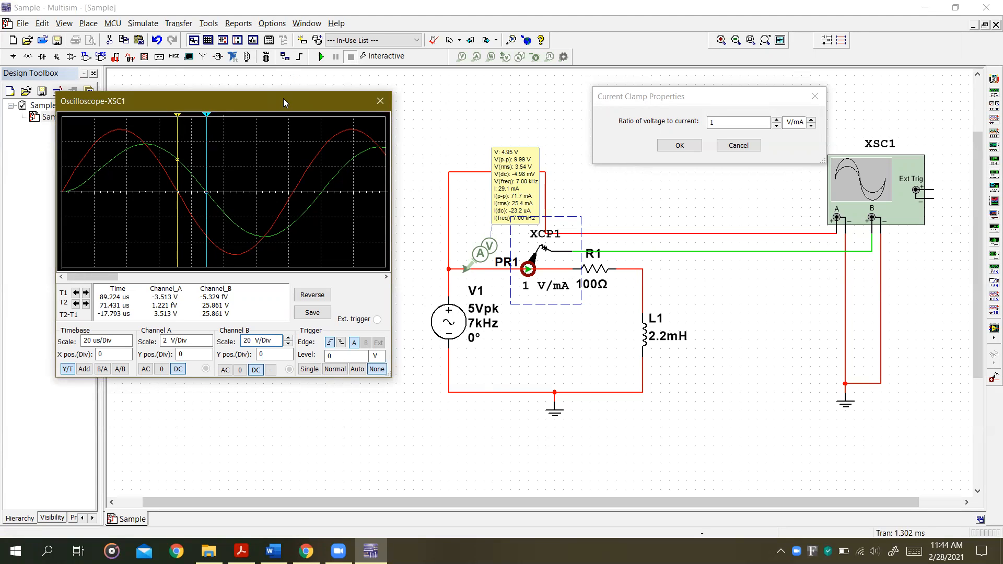
pyautogui.click(337, 11)
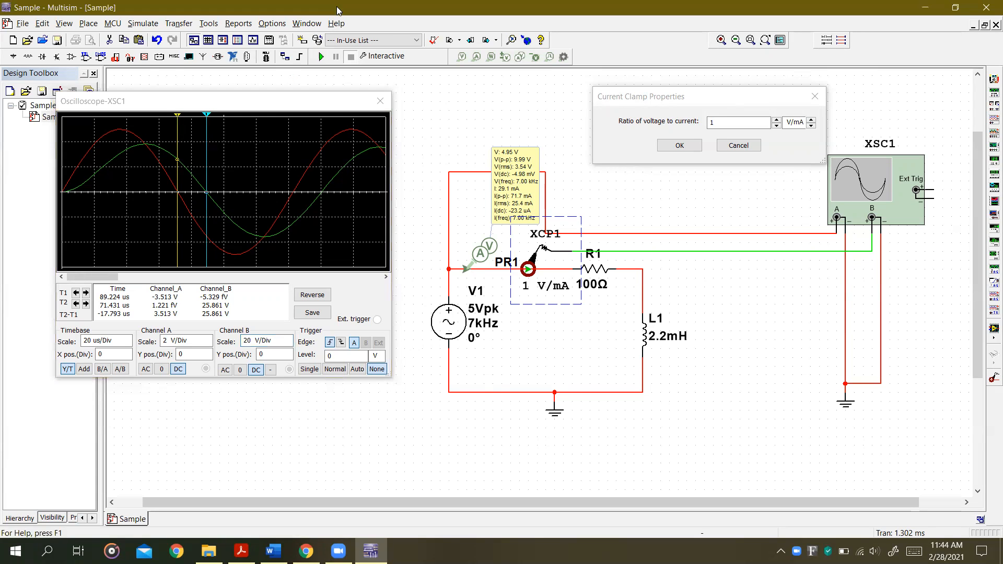
pyautogui.click(277, 101)
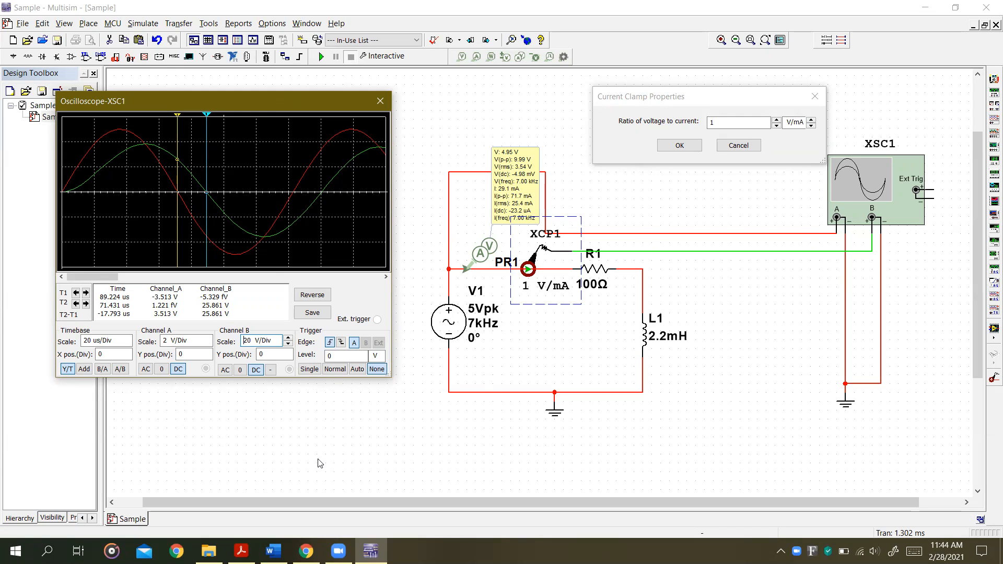
# - Check the lab 01 pre lab PDF in Acrobat Reader for what must be recorded, and return to Multisim
pyautogui.click(241, 551)
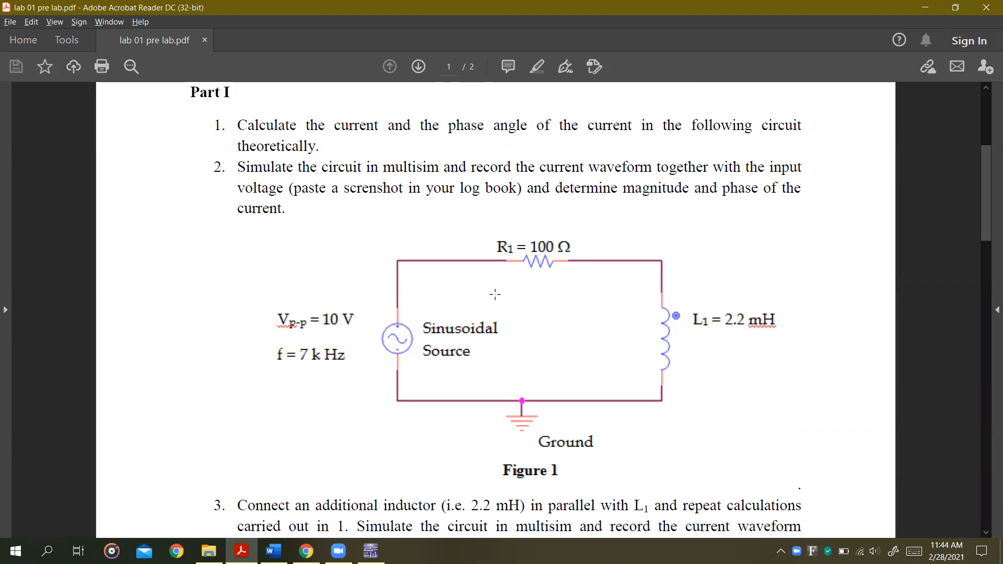
pyautogui.hotkey('alt', 'Tab')
# - Close the Current Clamp Properties dialog and examine the enlarged voltage and current readings of probe PR1
pyautogui.scroll(2, 517, 204)
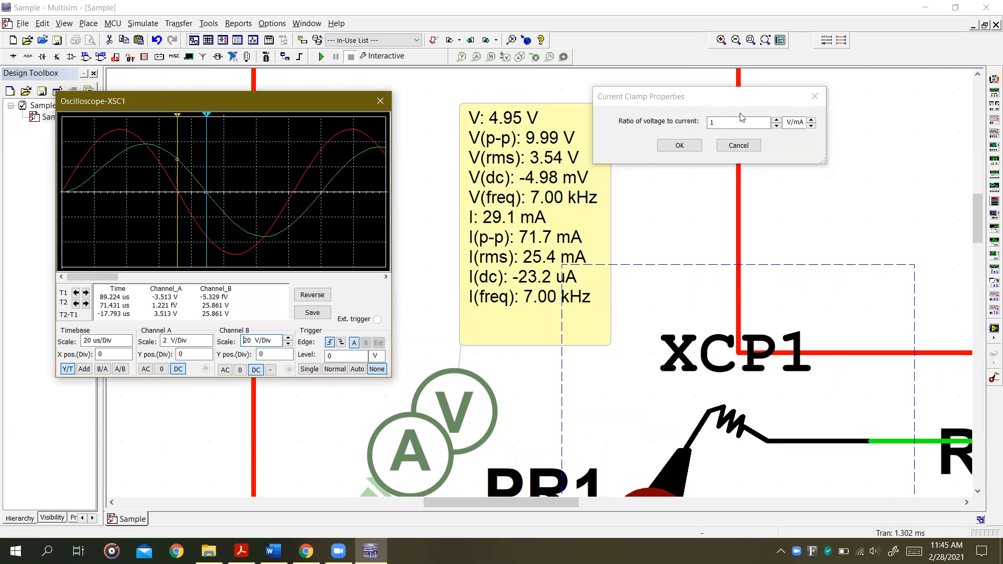
pyautogui.click(814, 96)
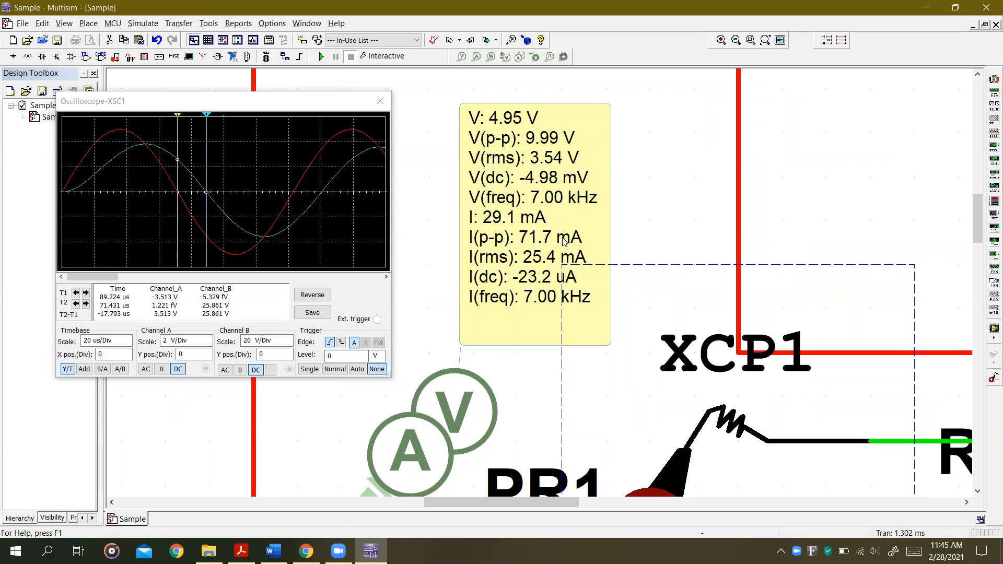
pyautogui.scroll(-5, 519, 256)
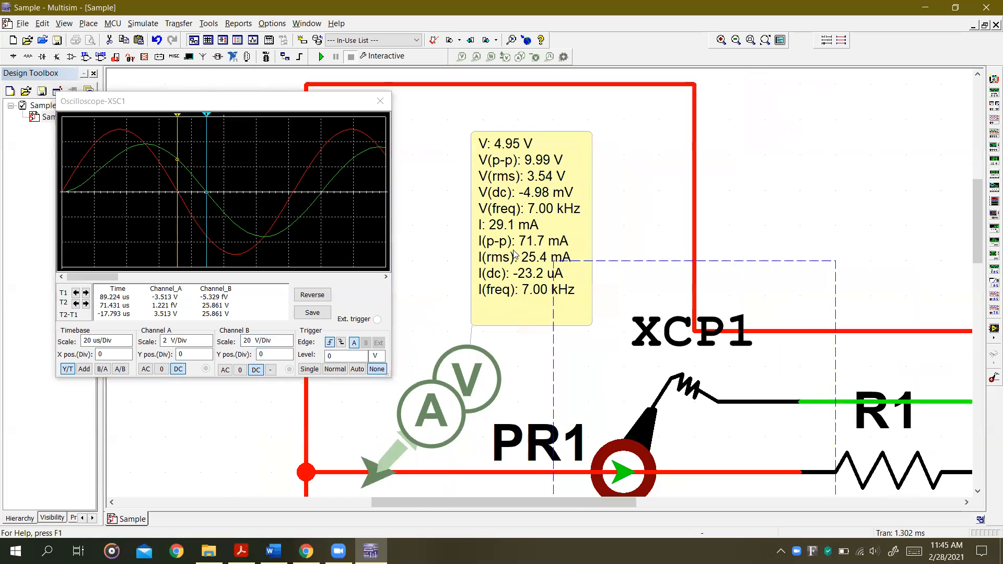
pyautogui.scroll(2, 510, 250)
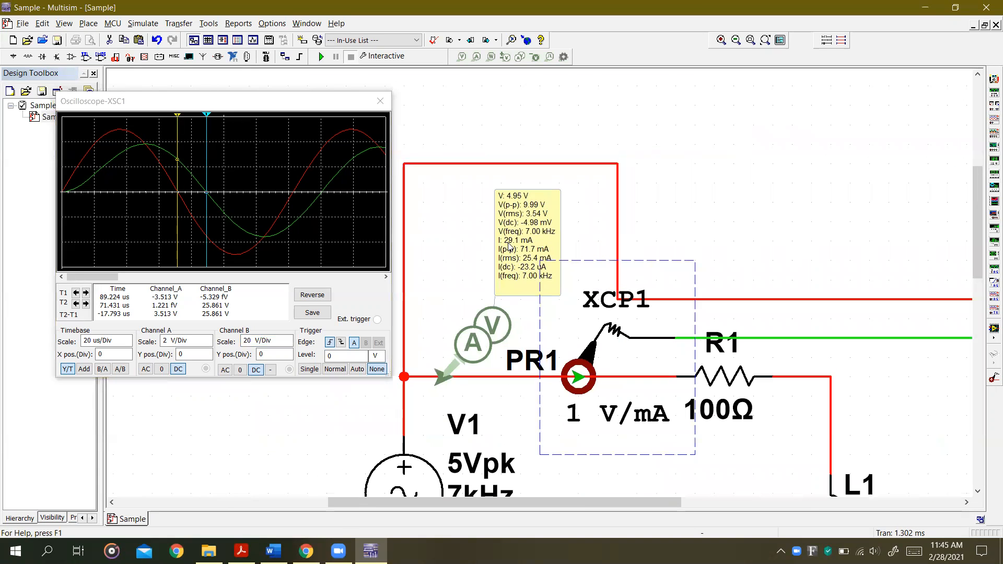
pyautogui.scroll(-2, 510, 255)
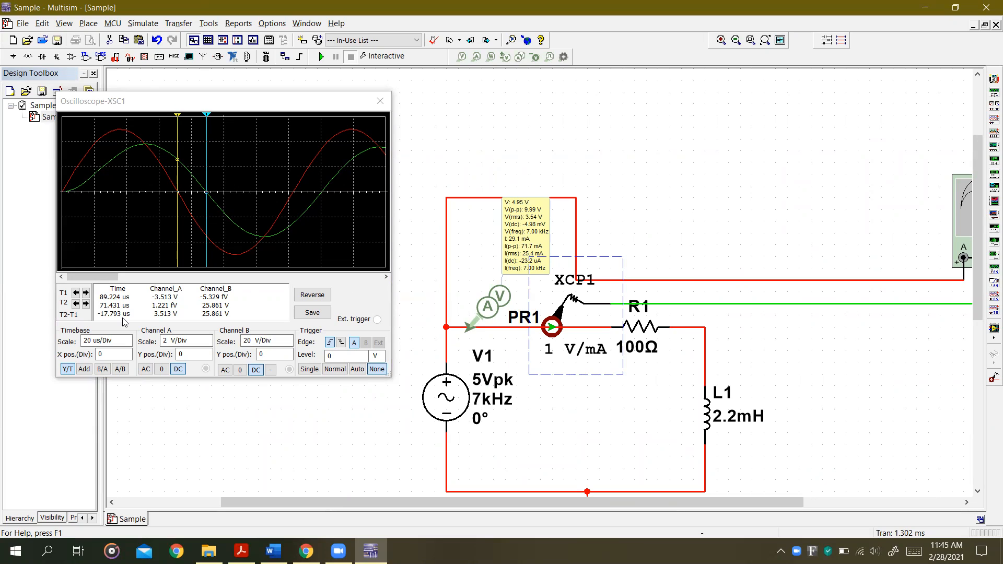
# - Compare the oscilloscope's T2-T1 time and the lab sheet's source frequency with the phase angle calculation in the Word report
pyautogui.hotkey('alt', 'Tab')
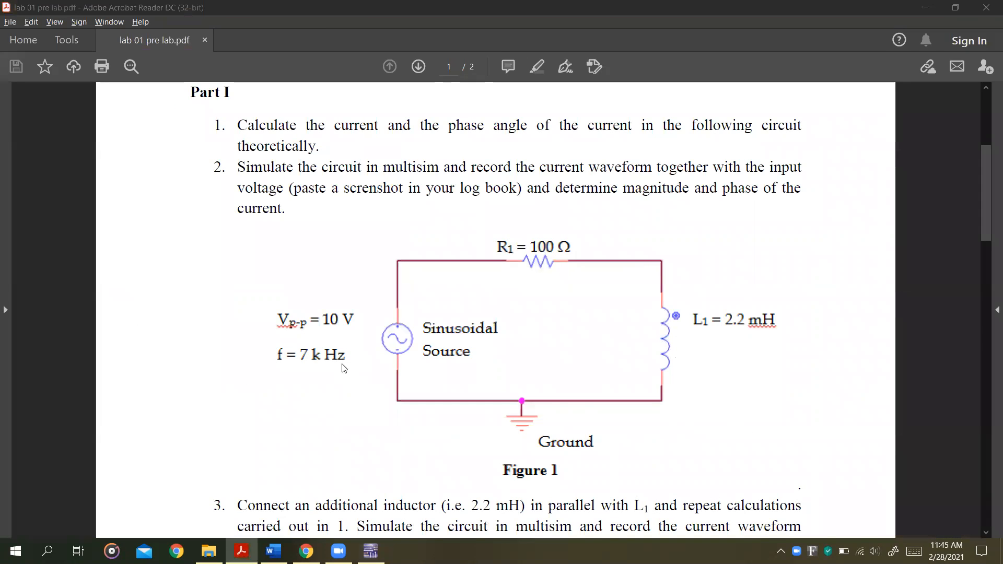
pyautogui.hotkey('alt', 'Tab')
pyautogui.hotkey('alt', 'Tab')
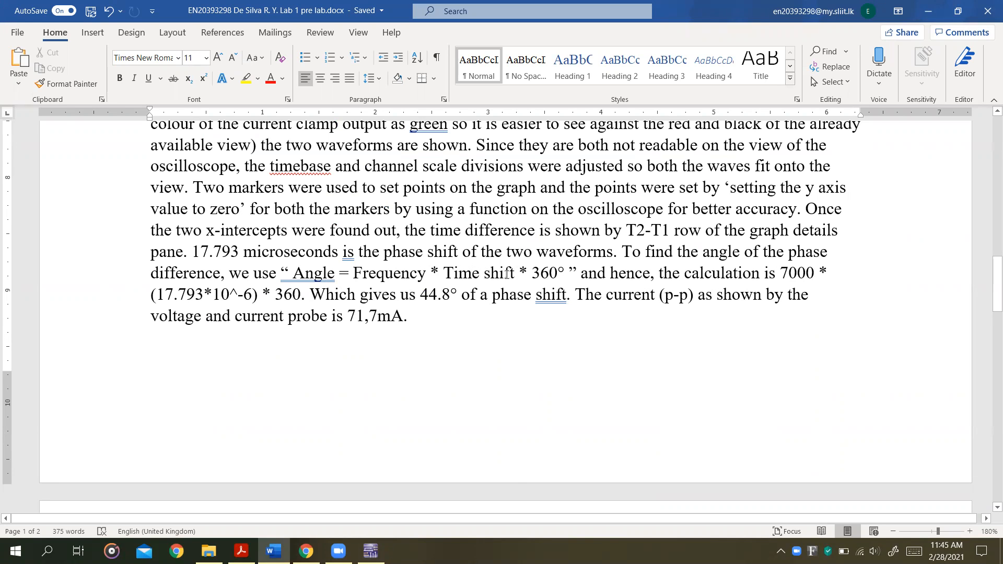
pyautogui.hotkey('alt', 'Tab')
pyautogui.hotkey('alt', 'Tab')
pyautogui.hotkey('alt', 'Tab')
pyautogui.press('Tab')
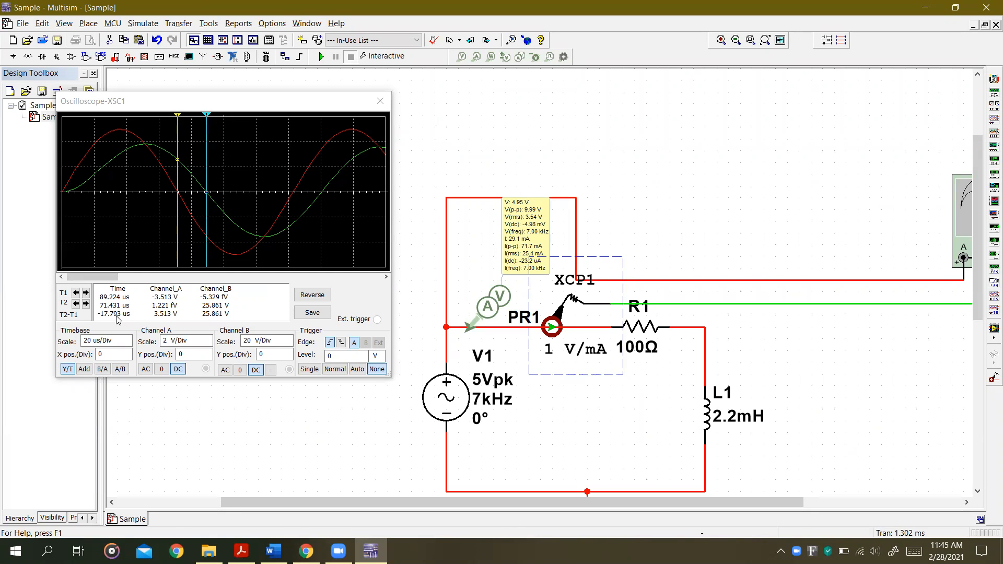
pyautogui.hotkey('alt', 'Tab')
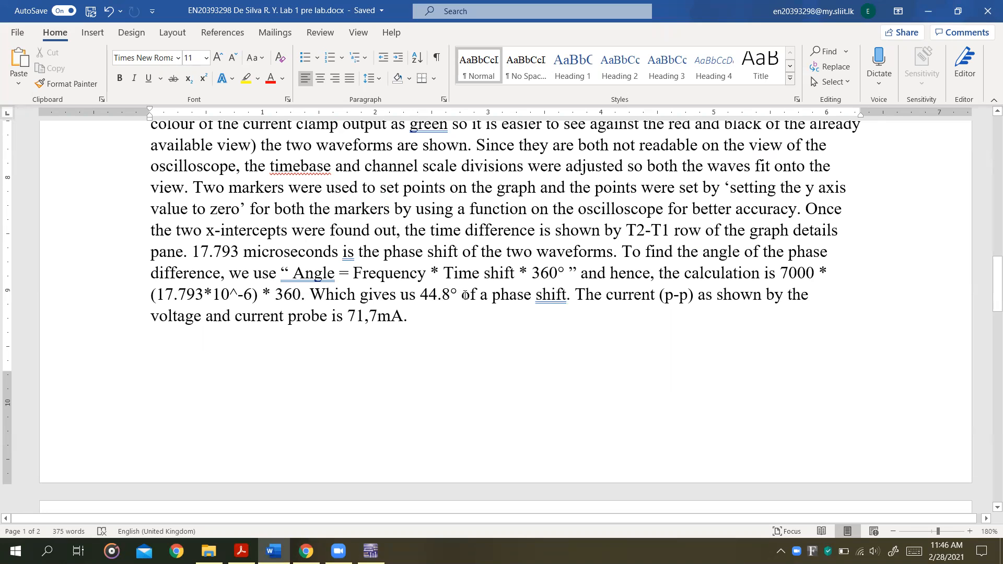
pyautogui.hotkey('alt', 'Tab')
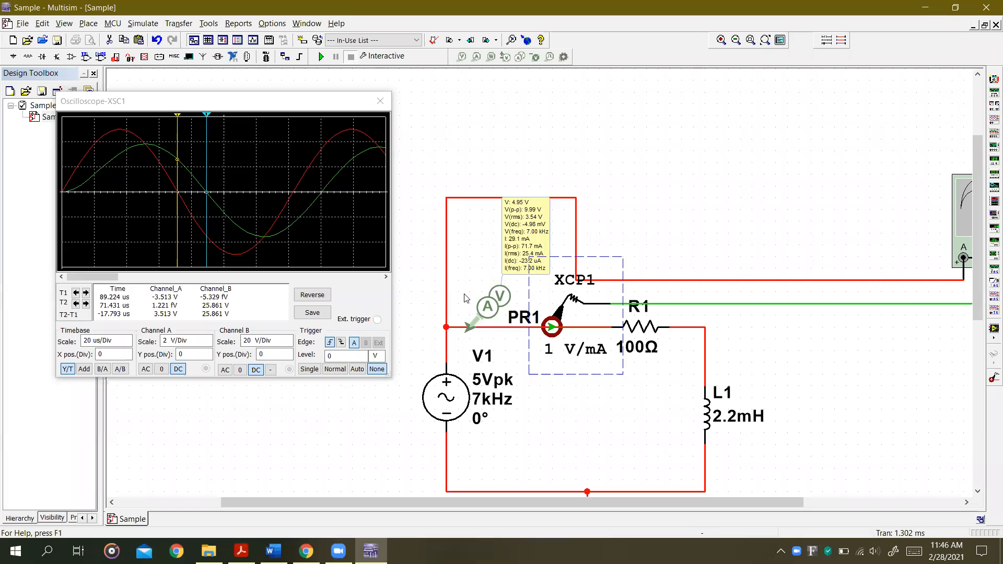
# - Correct the peak-to-peak current at the end of the Word report's paragraph to 71.7mA
pyautogui.hotkey('alt', 'Tab')
pyautogui.click(370, 320)
pyautogui.press('BackSpace')
pyautogui.write('.7mA.')
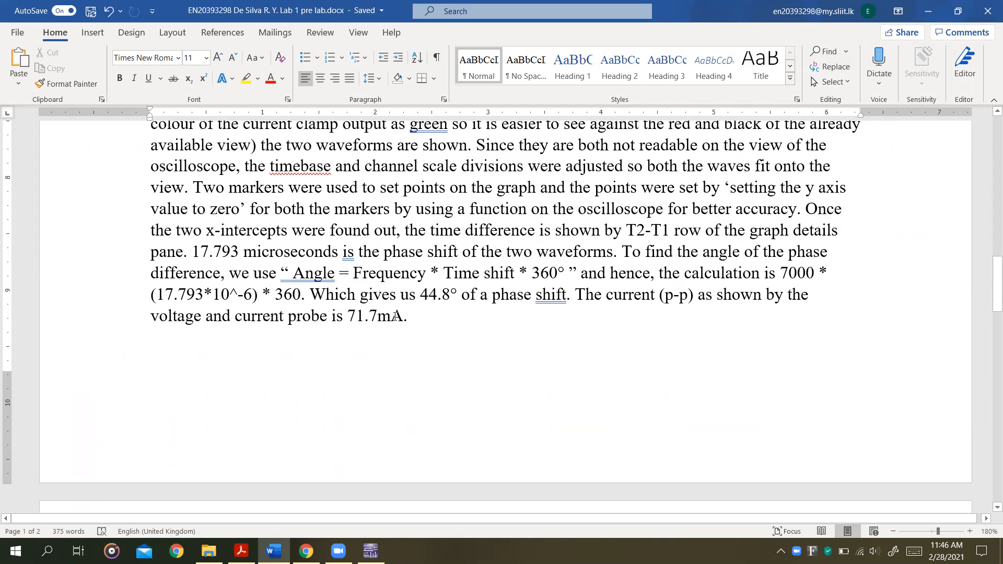
# - Return to Multisim and review the probe's peak-to-peak current reading and the complete RL circuit
pyautogui.hotkey('alt', 'Tab')
pyautogui.scroll(-2, 526, 263)
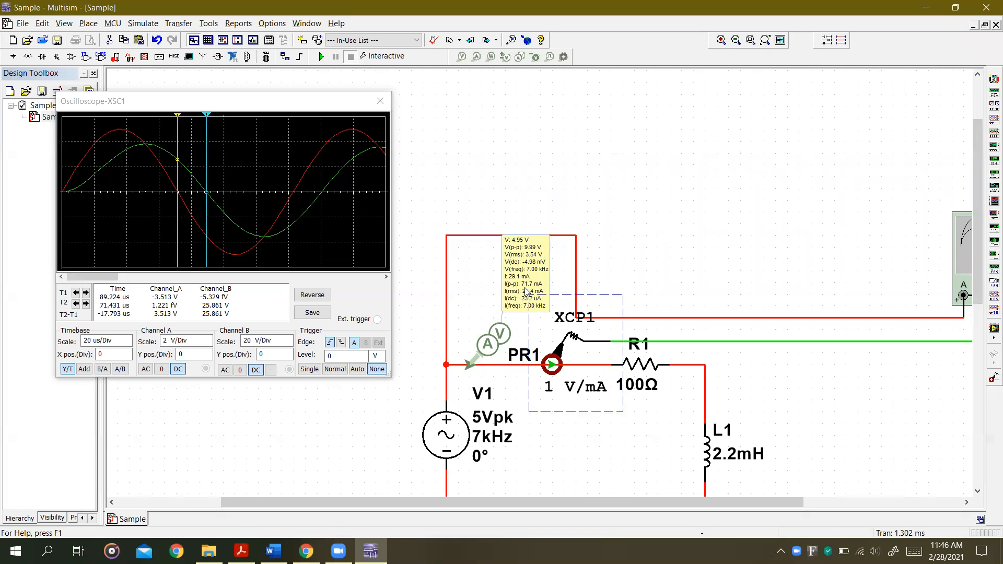
pyautogui.scroll(-3, 527, 292)
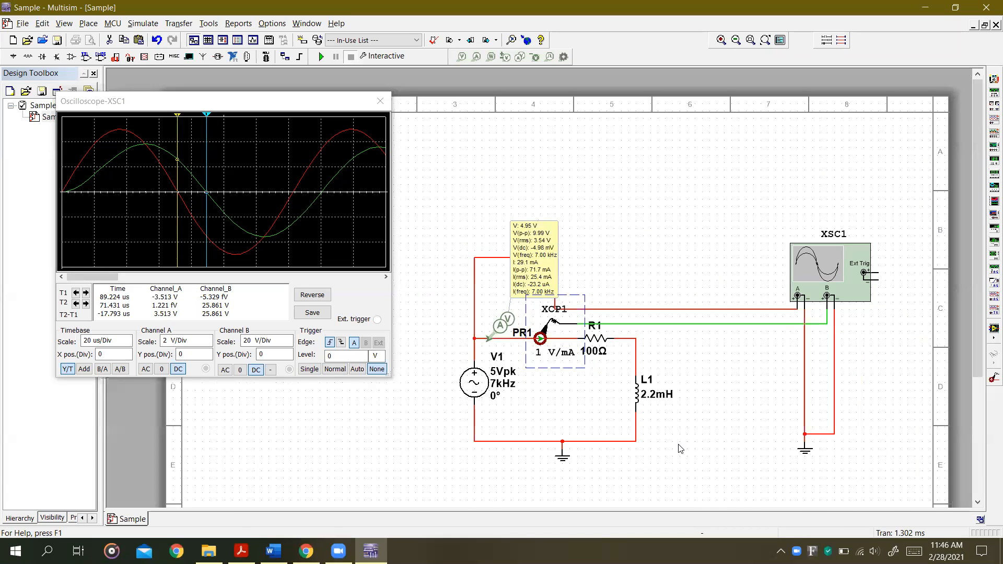
# - Duplicate the 2.2 mH inductor L1 and place the copy to its right in the schematic
pyautogui.scroll(2, 681, 449)
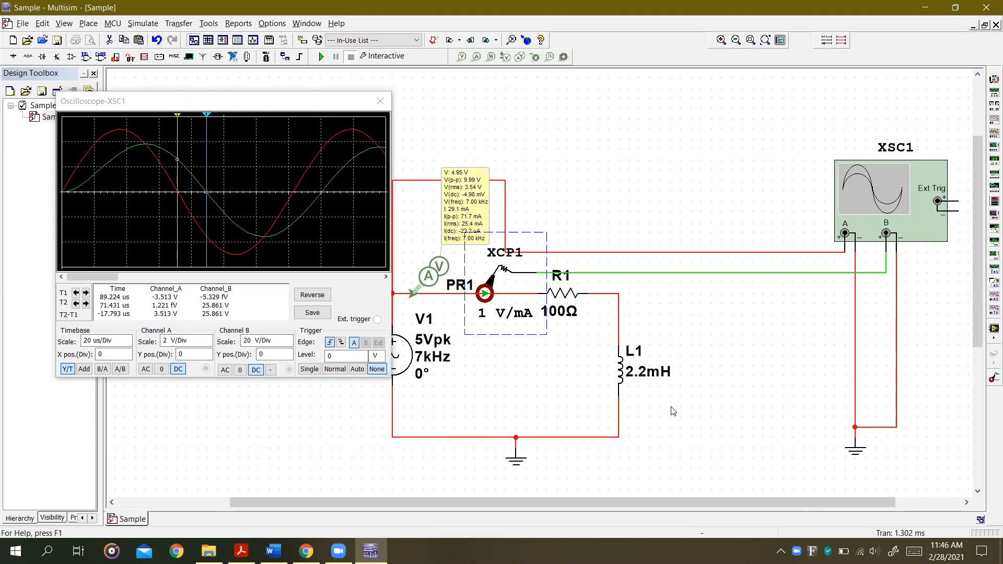
pyautogui.click(621, 368)
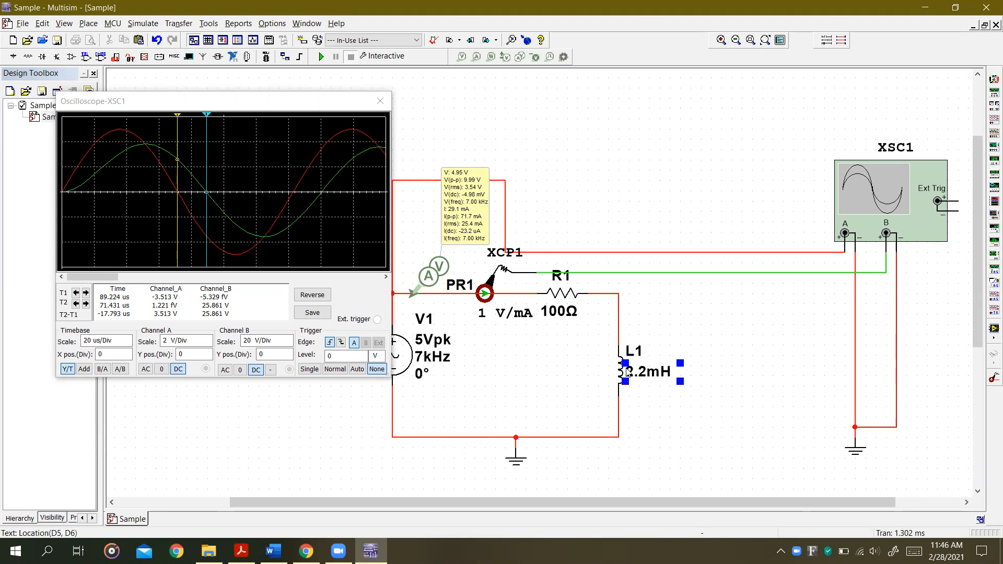
pyautogui.click(621, 368)
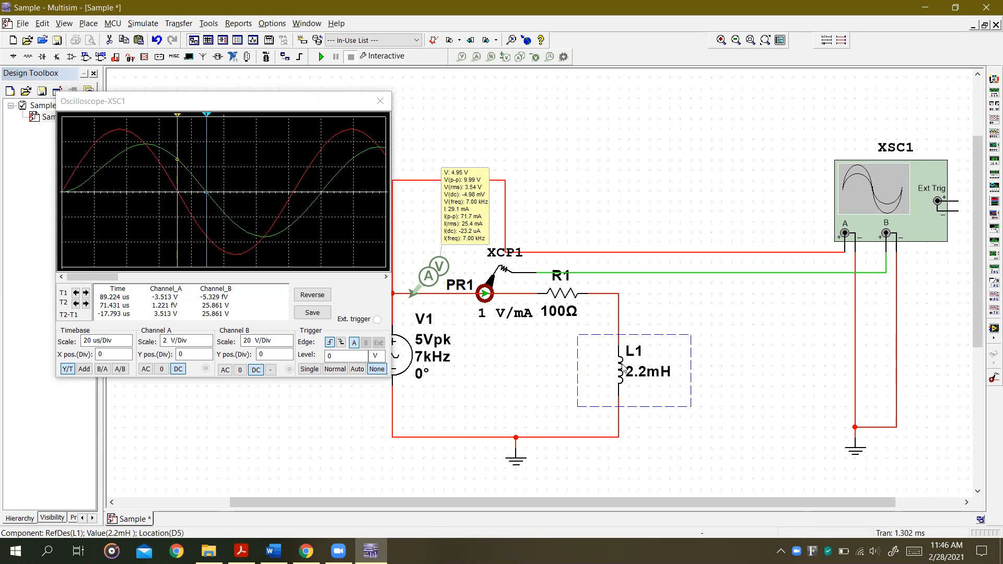
pyautogui.hotkey('ctrl', 'c')
pyautogui.hotkey('ctrl', 'v')
pyautogui.click(717, 398)
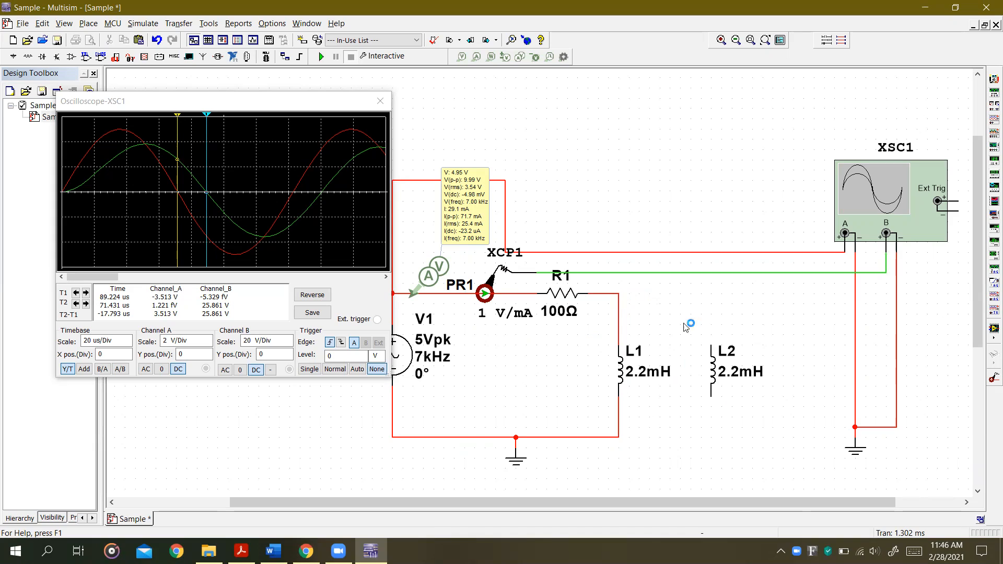
# - Wire the copied inductor in parallel with L1, joining its upper end to the R1 node and its lower end to the ground line
pyautogui.click(711, 345)
pyautogui.click(619, 293)
pyautogui.click(711, 397)
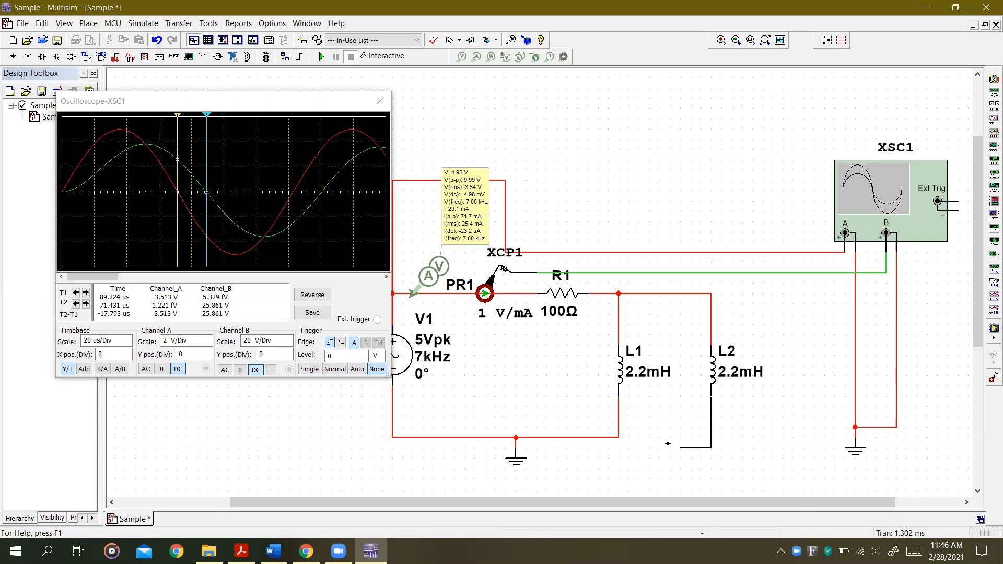
pyautogui.click(619, 437)
# - Switch to the lab sheet PDF in Acrobat Reader and read the Part I item 3 instructions on the additional parallel inductor
pyautogui.hotkey('alt', 'Tab')
pyautogui.hotkey('alt', 'Tab')
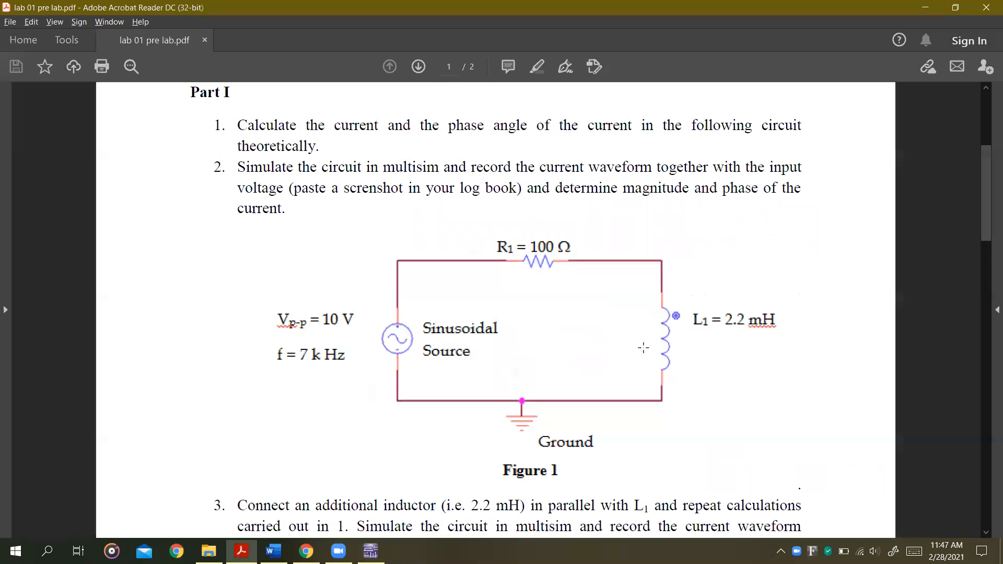
pyautogui.scroll(-2, 366, 306)
pyautogui.scroll(-3, 329, 404)
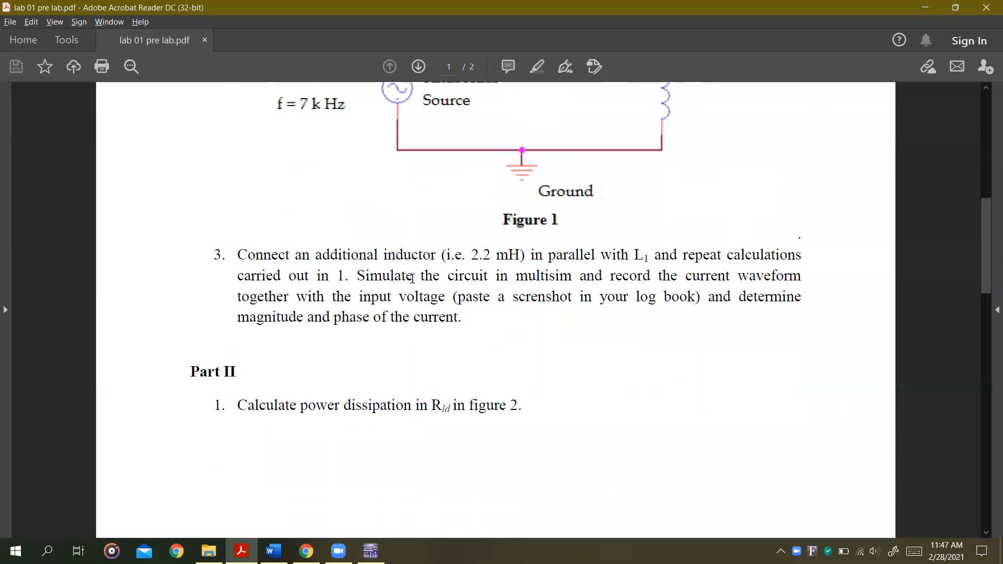